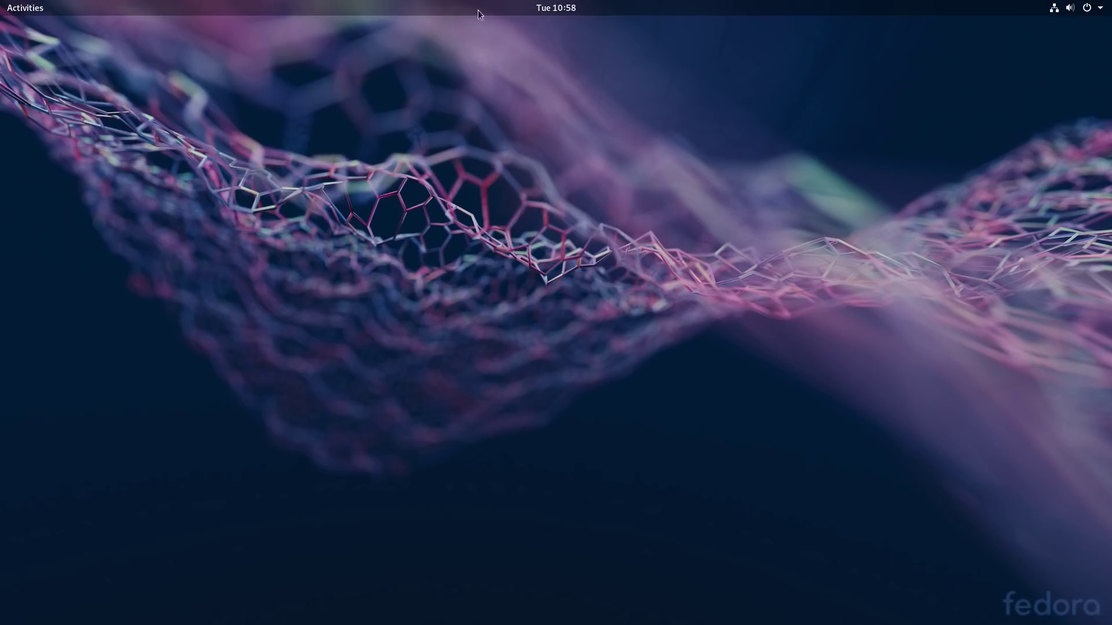
Step: Open and close the calendar and notifications panel a couple of times
left_click(551, 11)
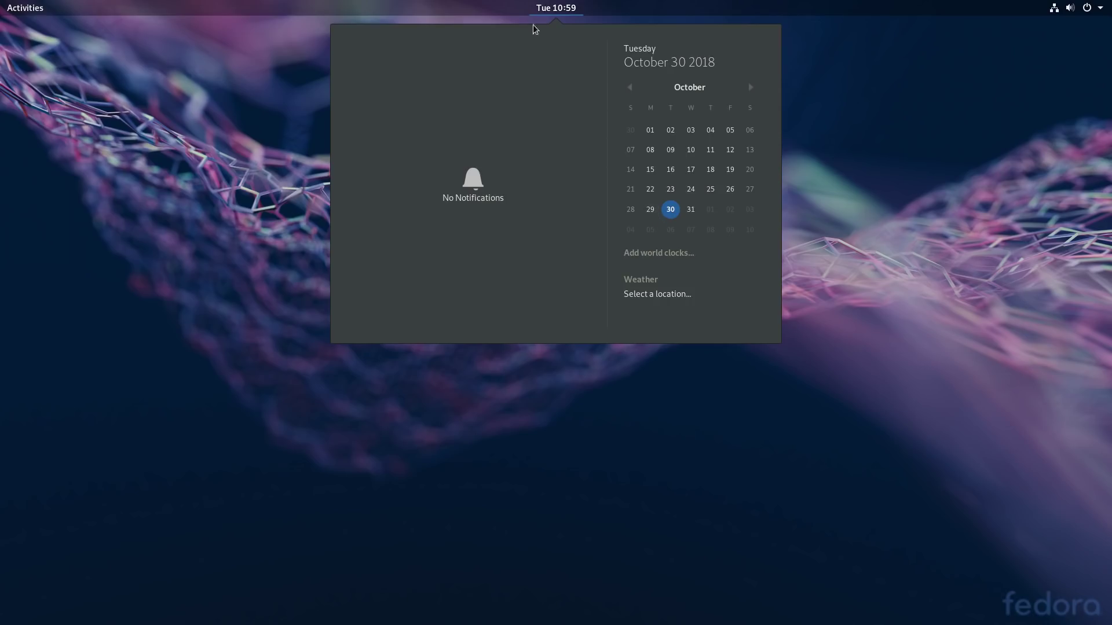
left_click(539, 7)
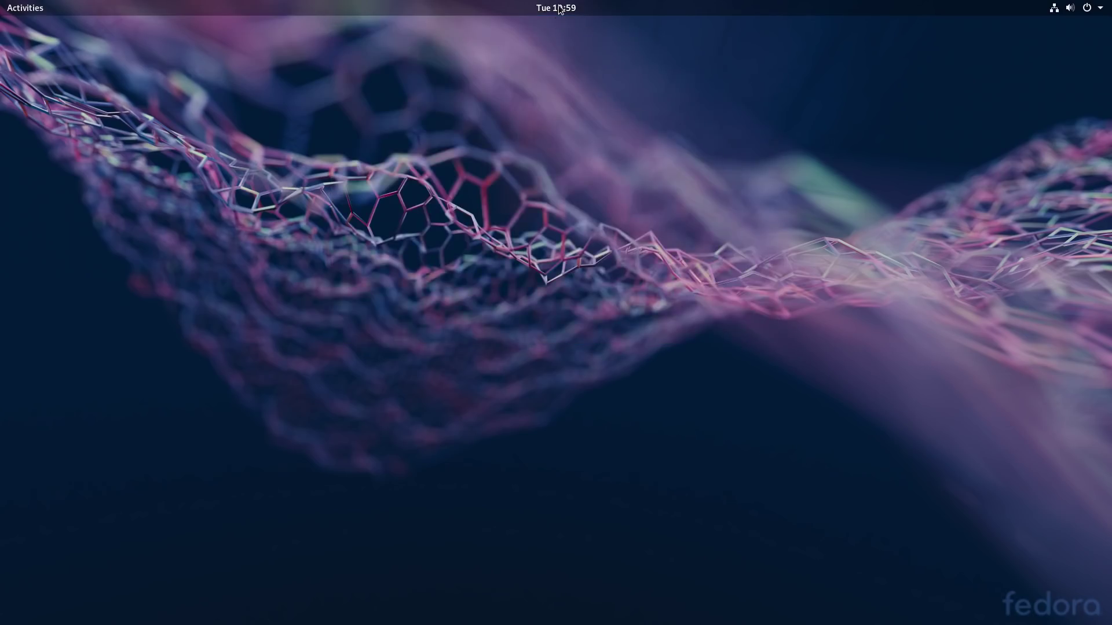
left_click(560, 8)
left_click(559, 8)
Step: Launch Files from the dash and drag its home folder window to the right
key("super")
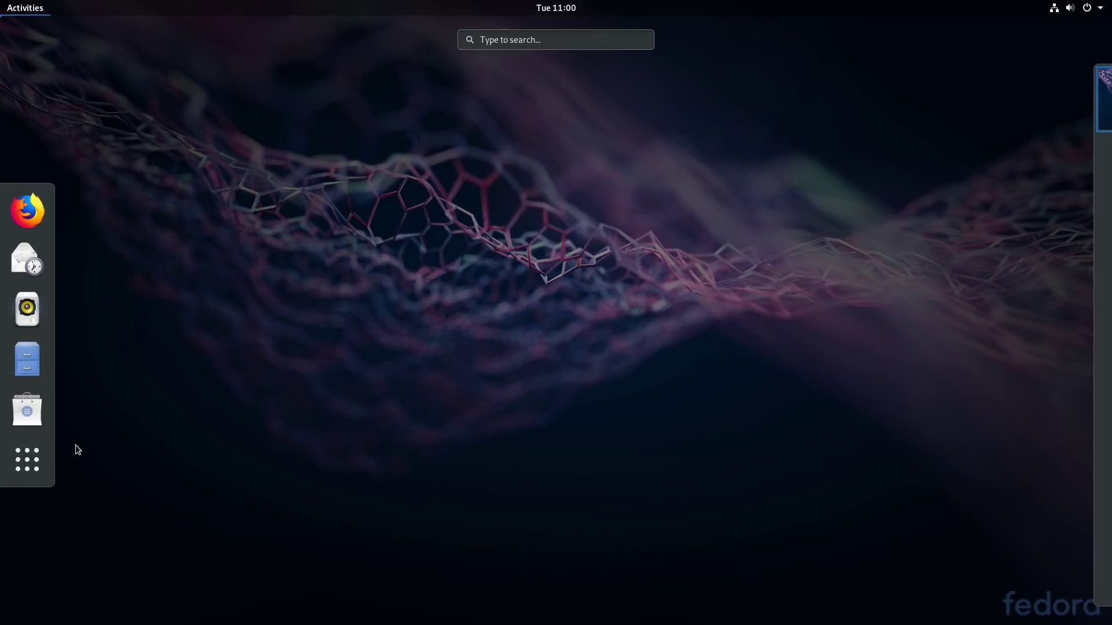
left_click(30, 364)
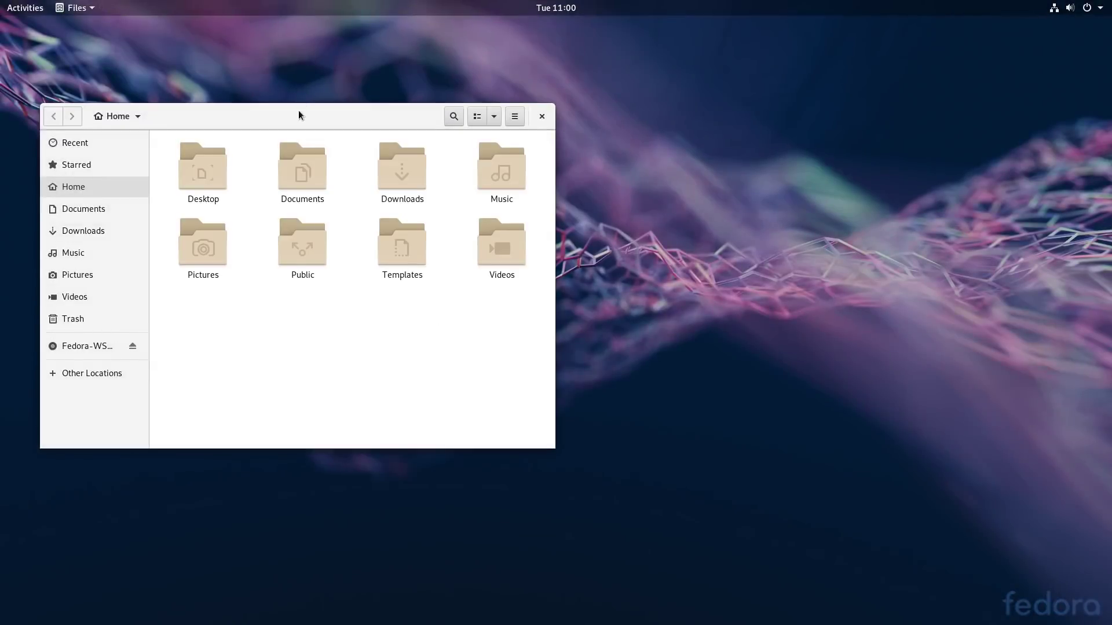
left_click_drag(298, 110, 590, 116)
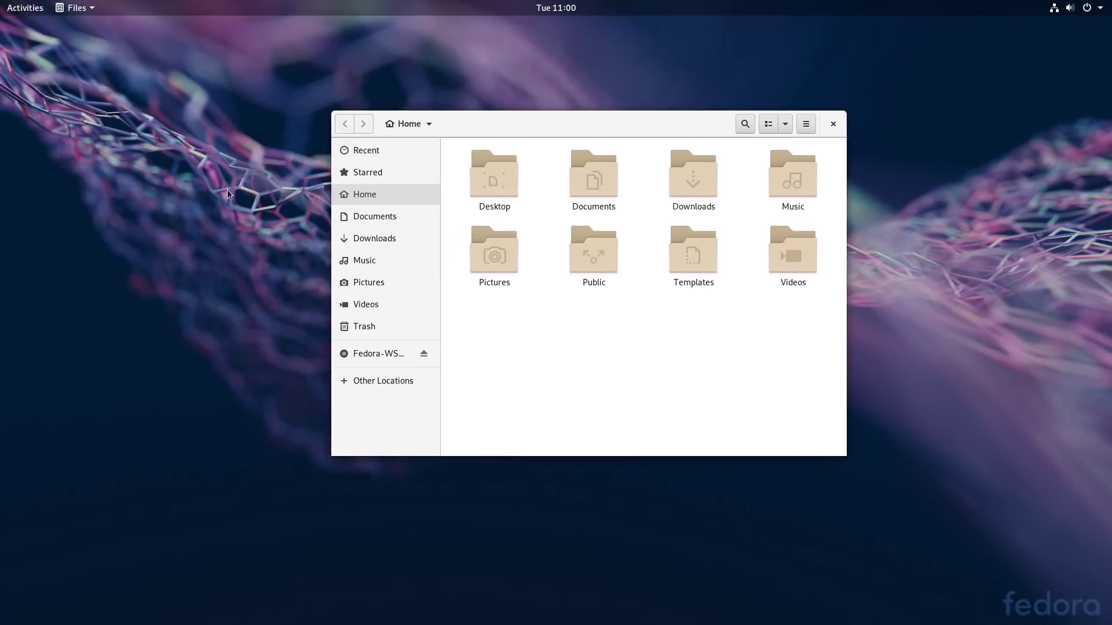
Step: Show the full installed-applications grid from Activities and scroll through it
left_click(32, 8)
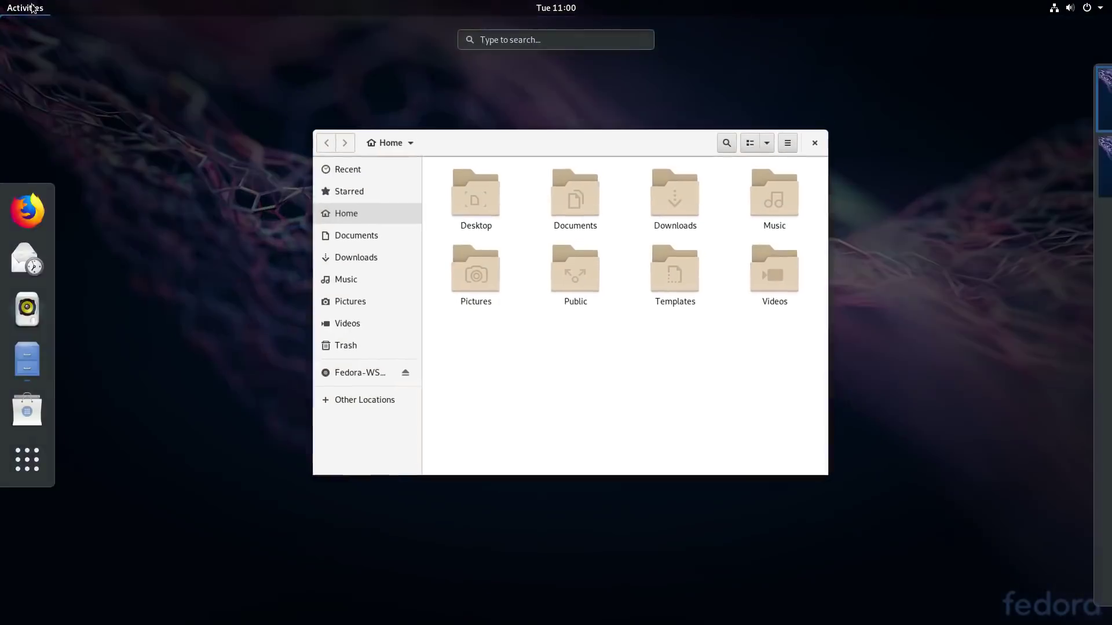
left_click(31, 476)
scroll(554, 391, "down", 1)
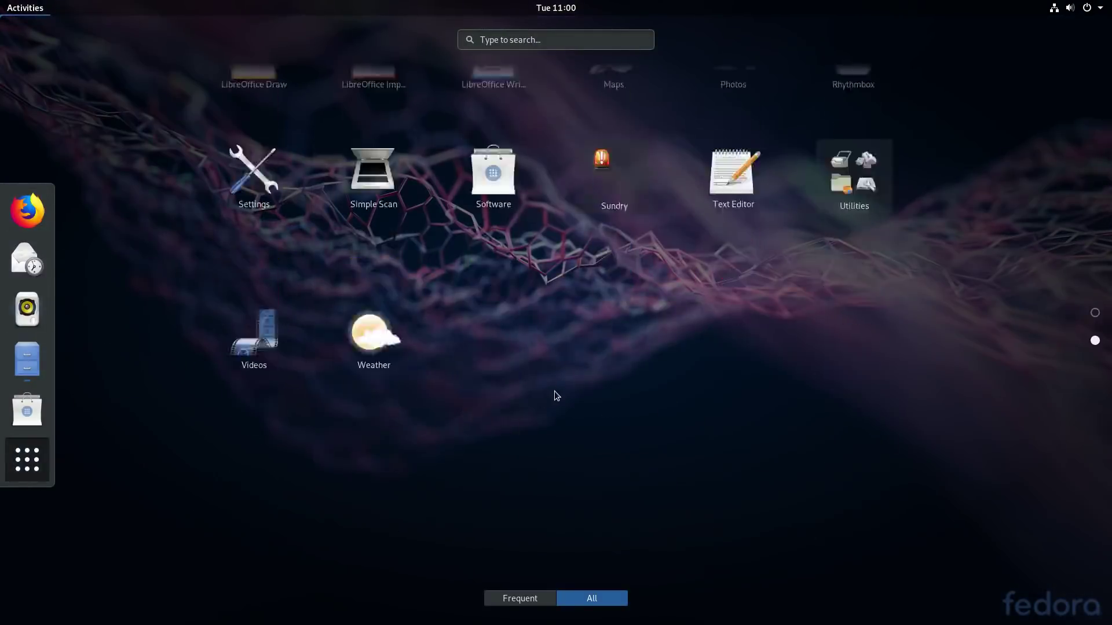
scroll(555, 390, "up", 1)
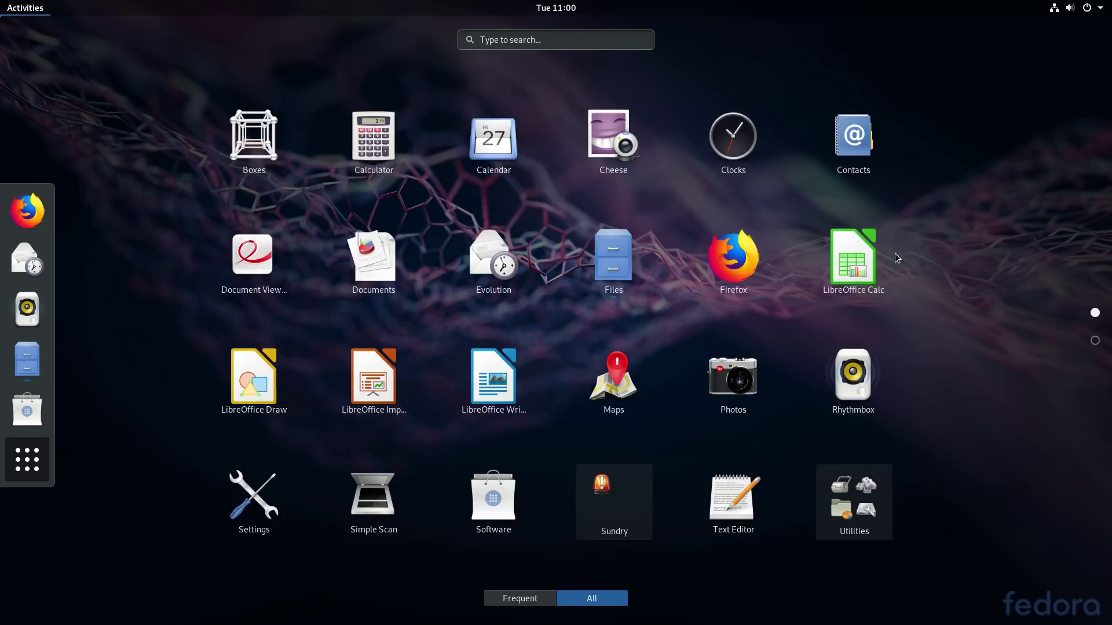
scroll(894, 252, "down", 1)
scroll(894, 252, "up", 1)
Step: Launch Settings on its Background panel and position it beside the Files window
left_click(277, 519)
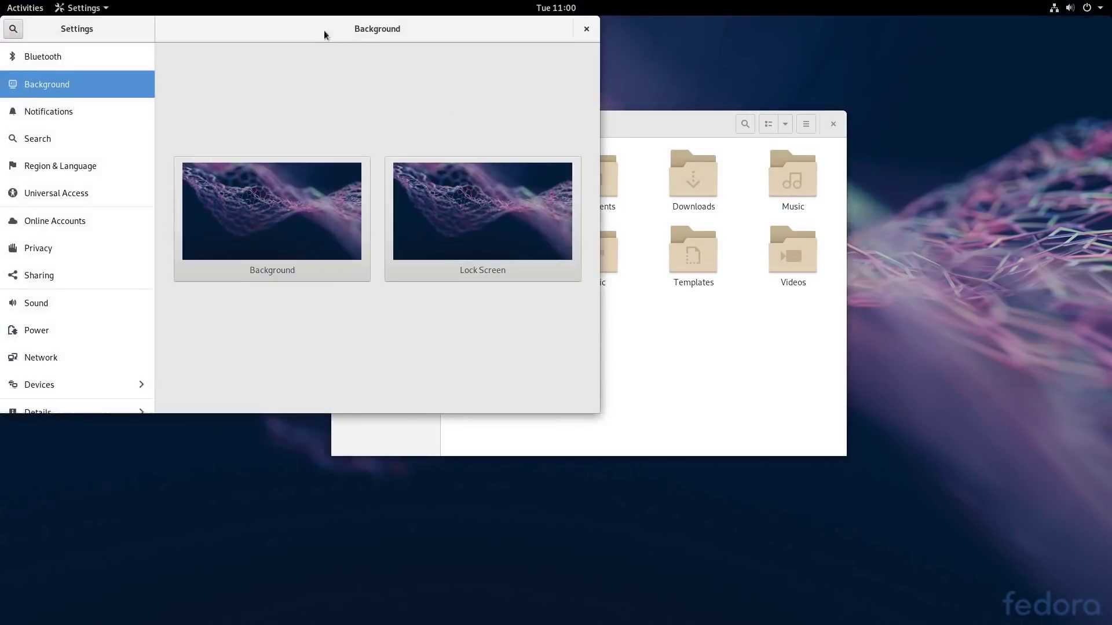
left_click_drag(324, 35, 374, 176)
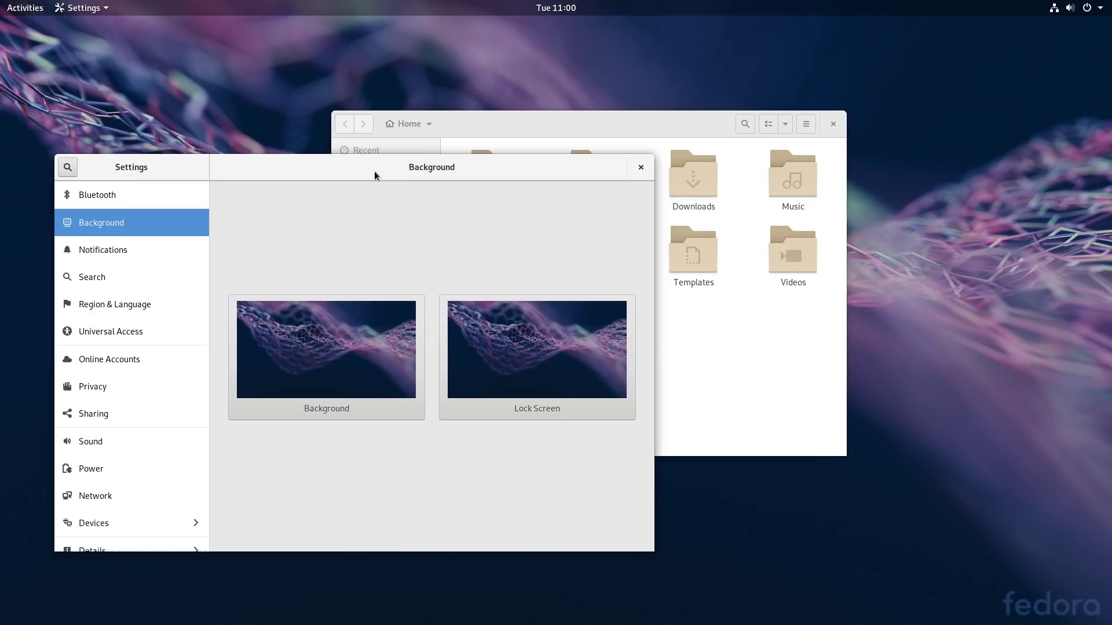
left_click_drag(485, 124, 629, 85)
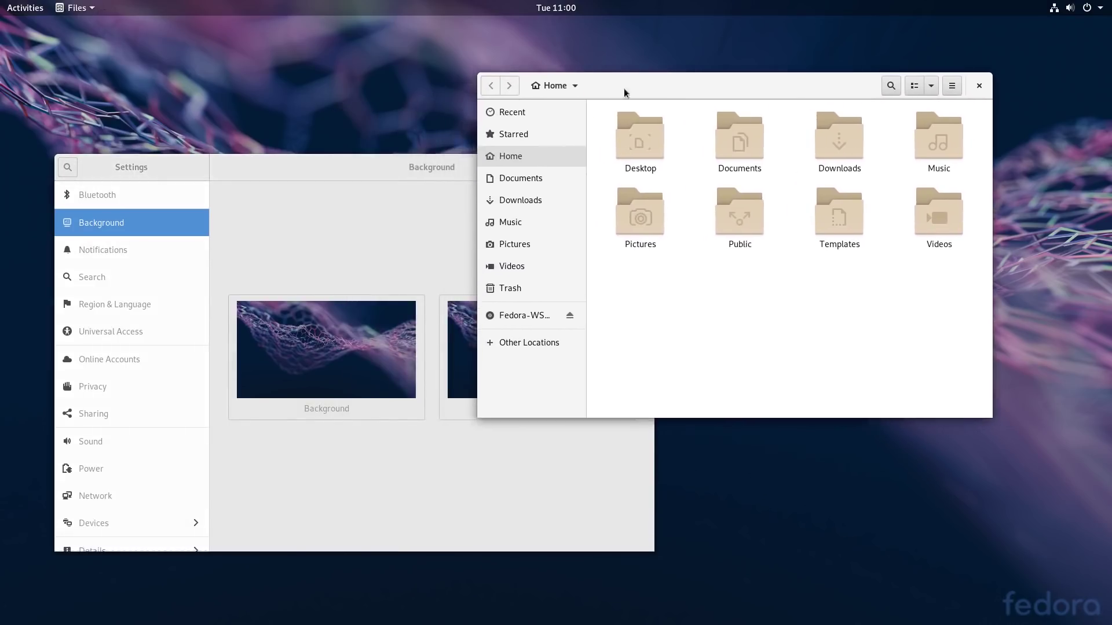
Step: Nudge Settings up-left, bring Files forward, then open and close the clock panel
left_click(306, 171)
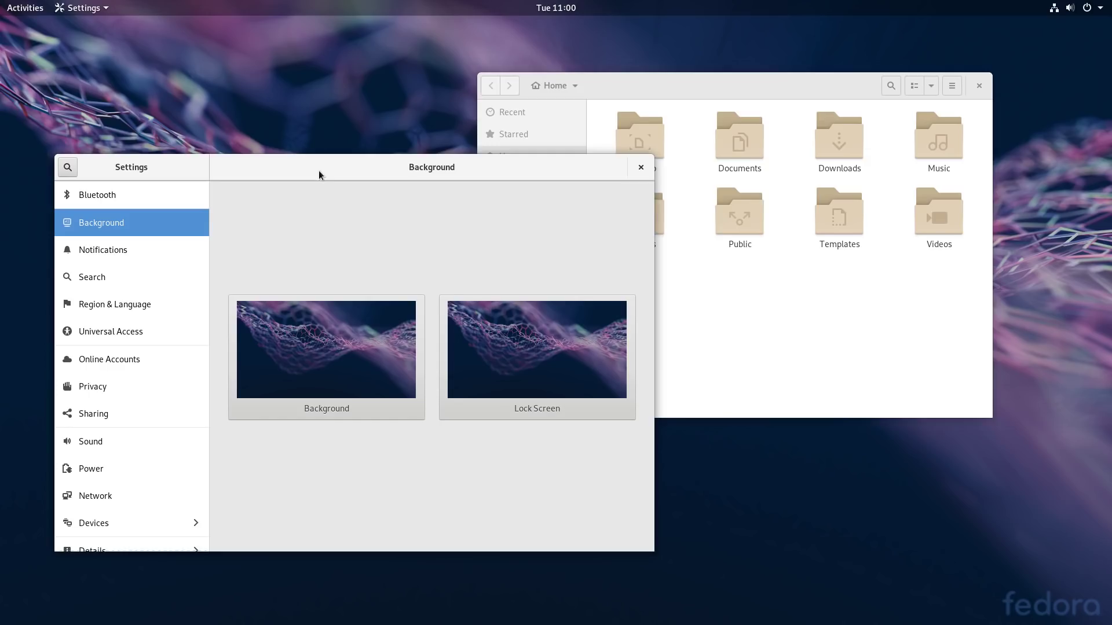
left_click_drag(319, 171, 310, 154)
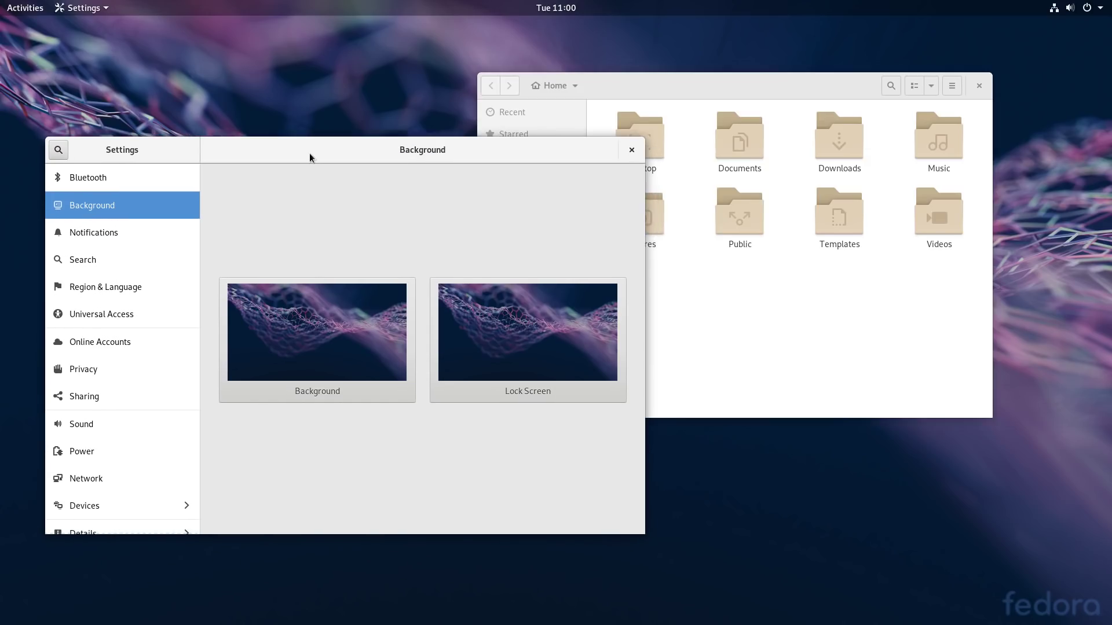
left_click(689, 313)
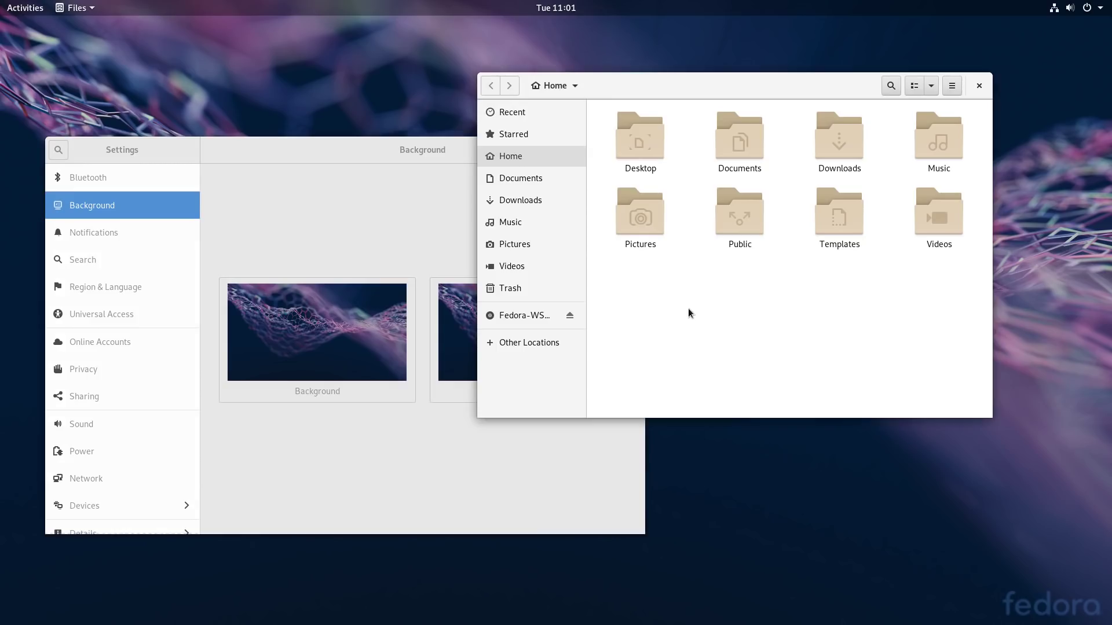
left_click(564, 12)
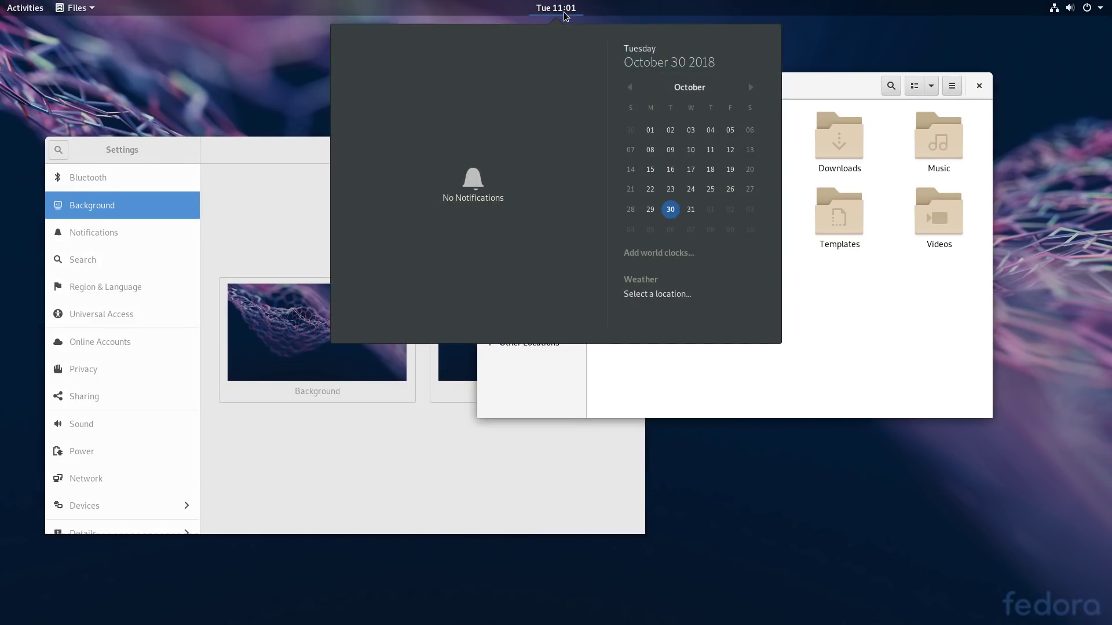
left_click(564, 12)
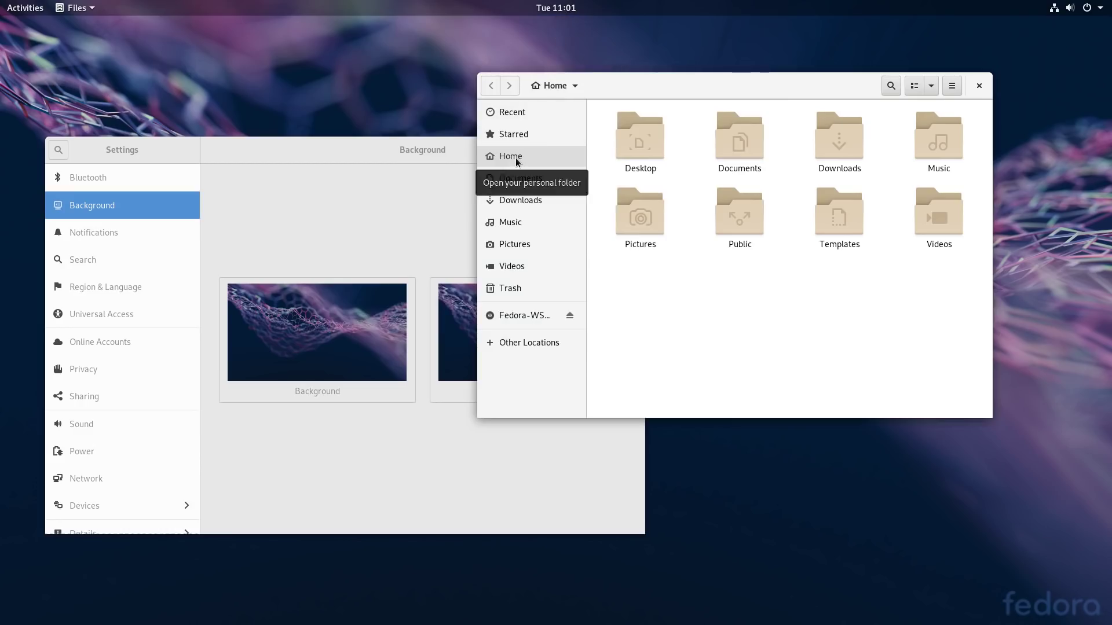
Step: Open Terminal by searching 'term' and run htop in it
key("super")
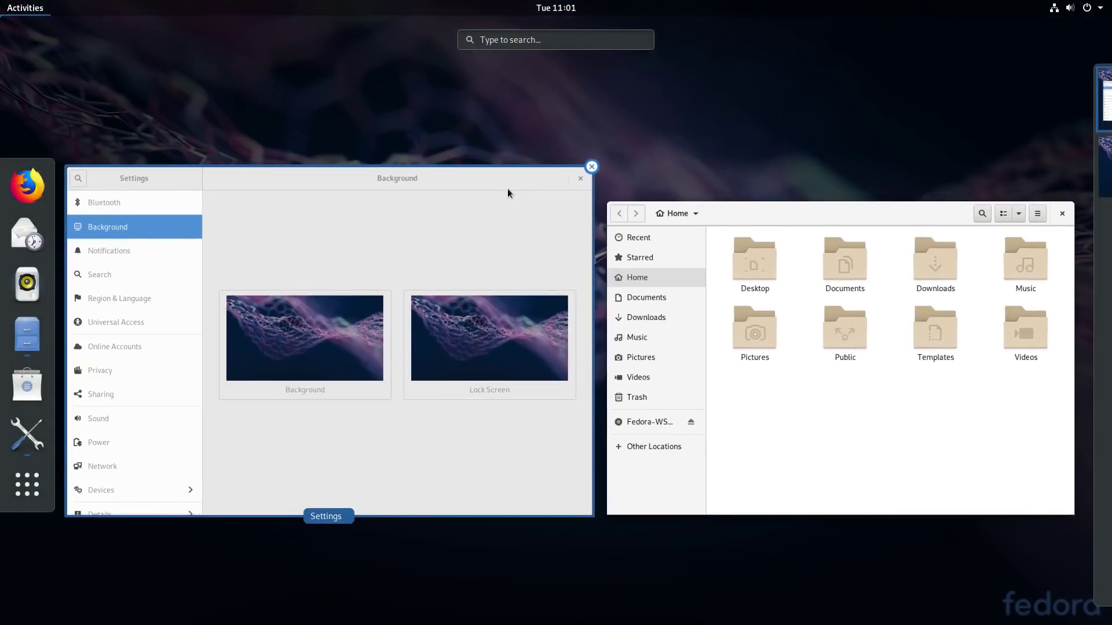
type("term")
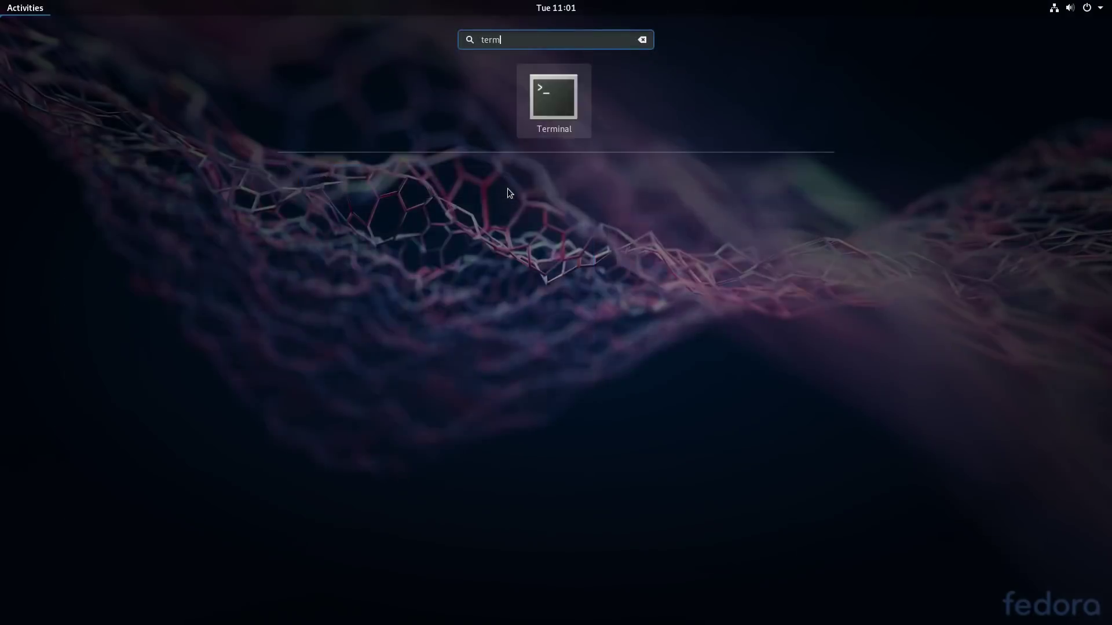
key("super")
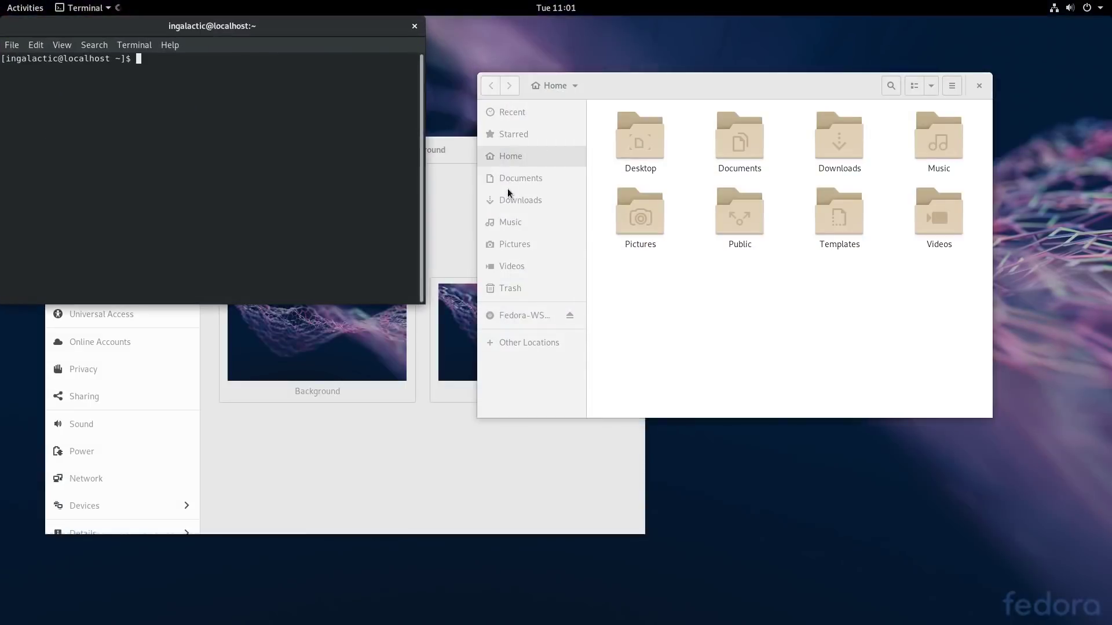
left_click_drag(375, 56, 652, 114)
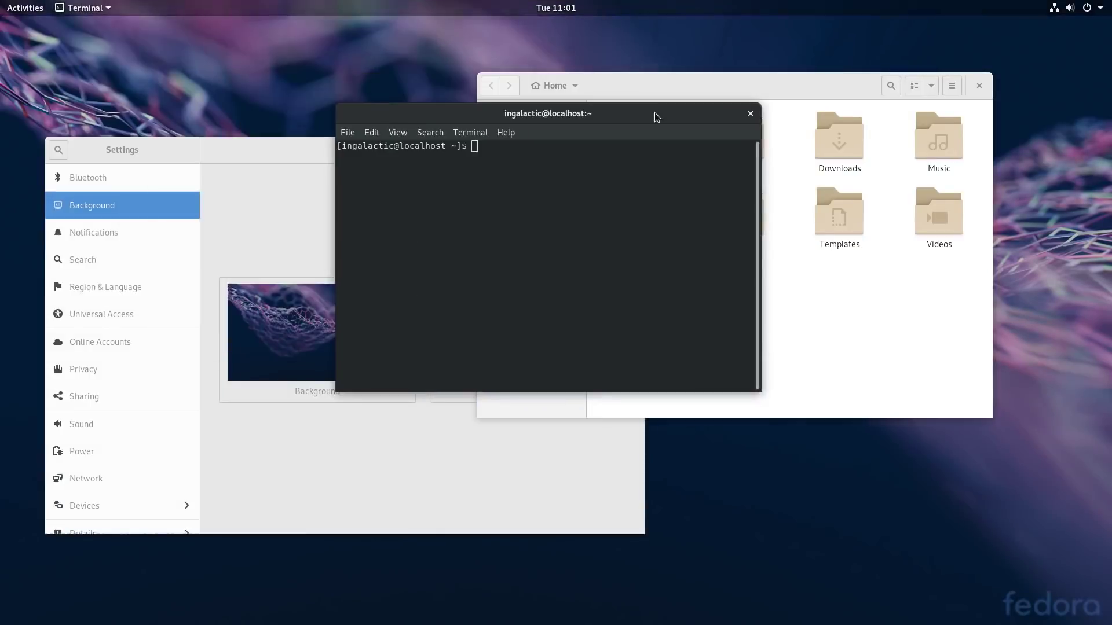
type("htop")
key("Return")
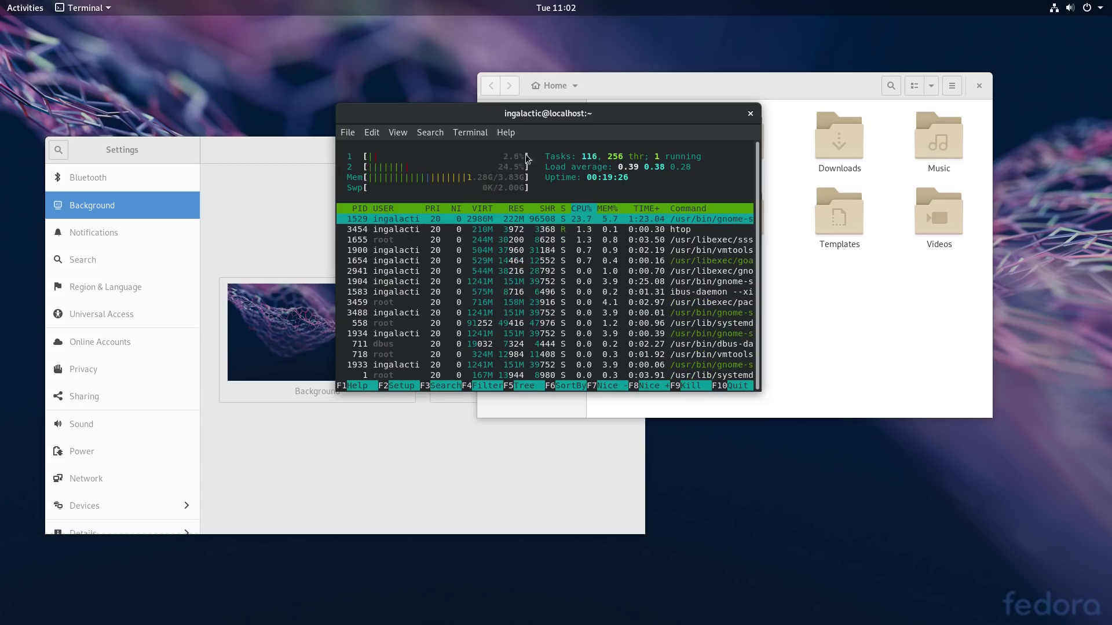
Step: Close the terminal window, confirming Close Terminal despite htop still running
left_click_drag(624, 114, 522, 67)
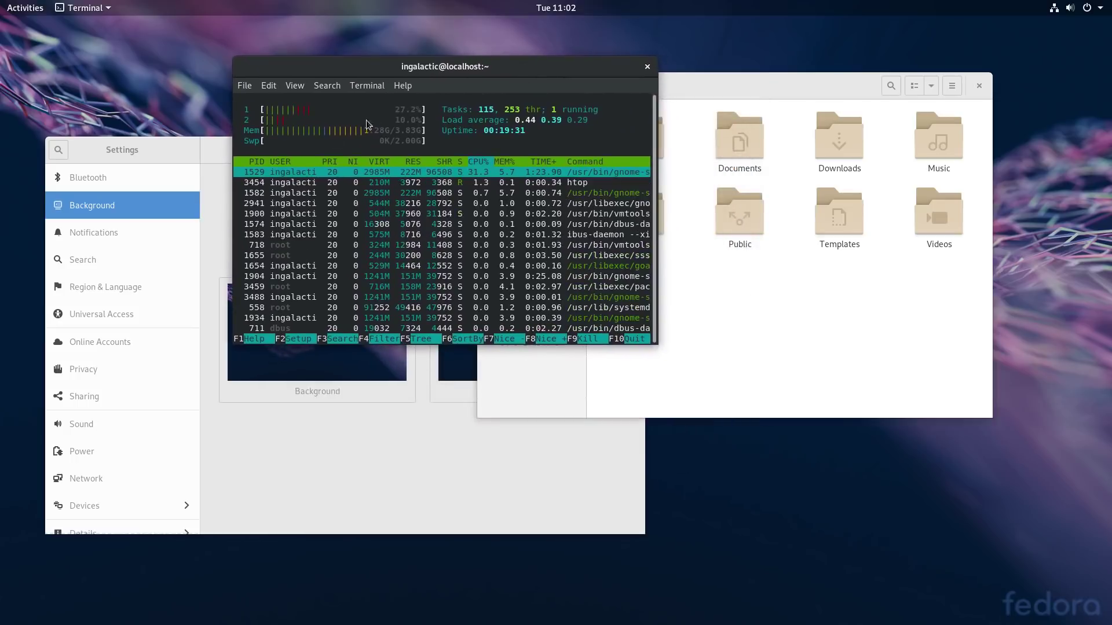
left_click(646, 68)
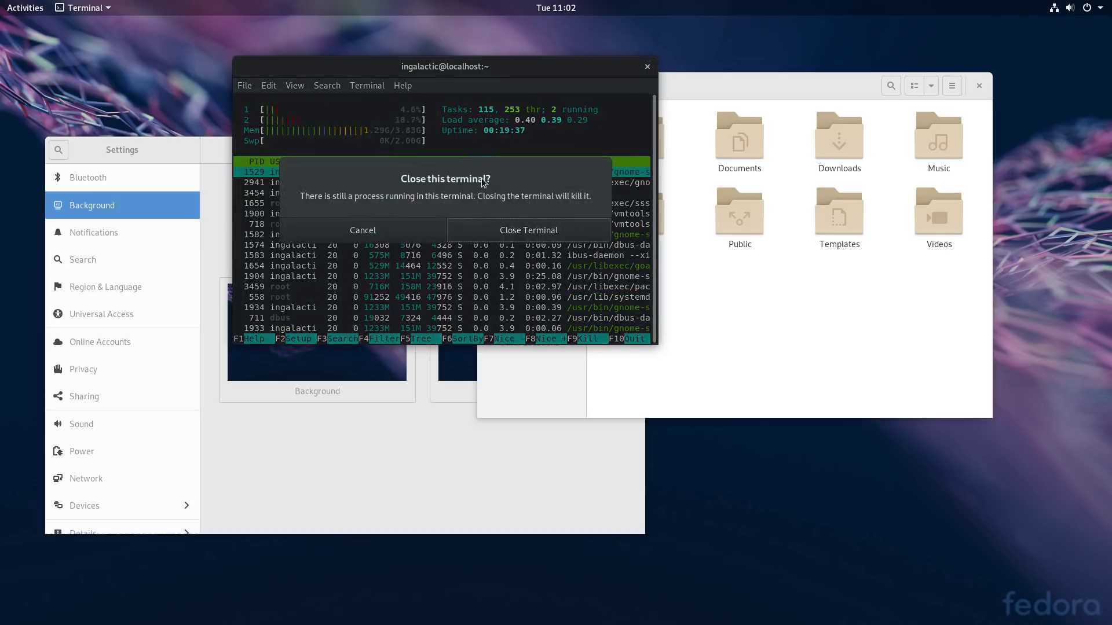
left_click(436, 234)
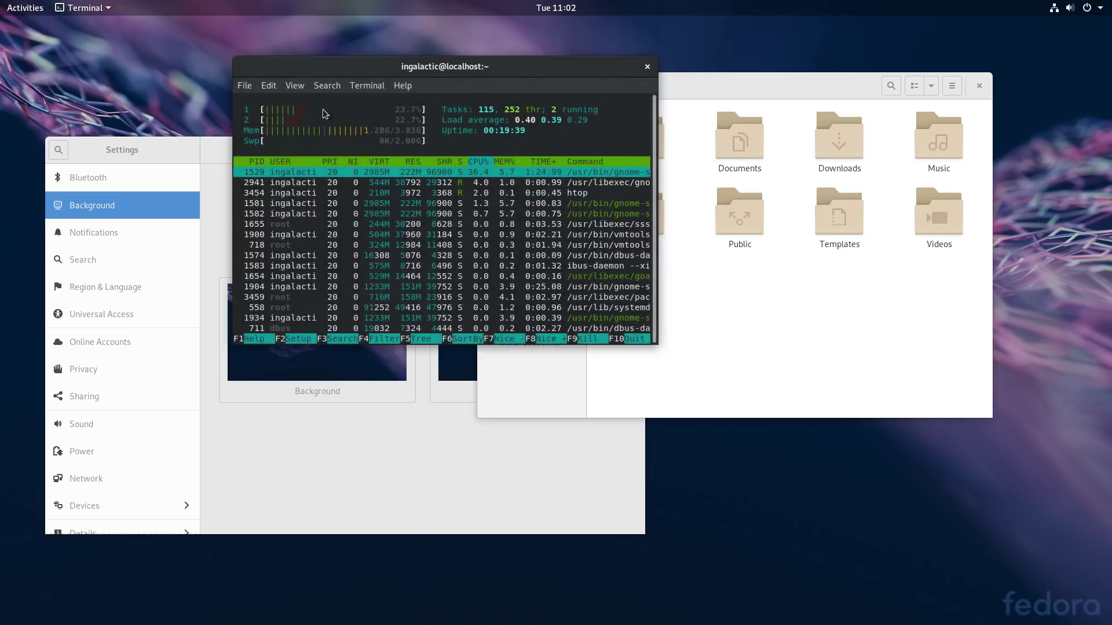
left_click(244, 86)
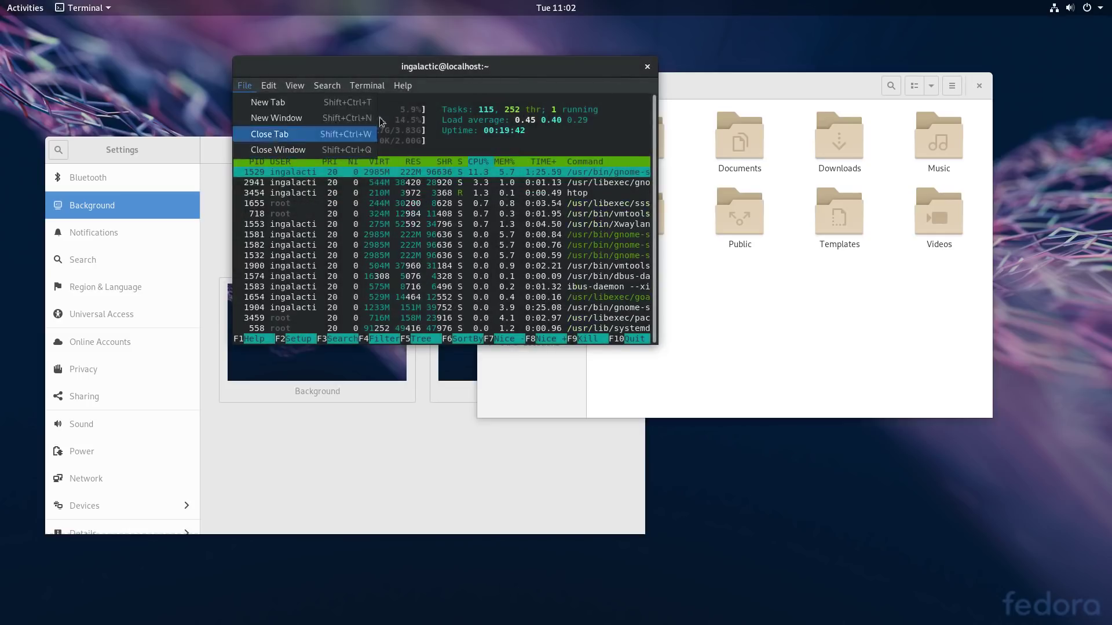
left_click(528, 80)
left_click(647, 67)
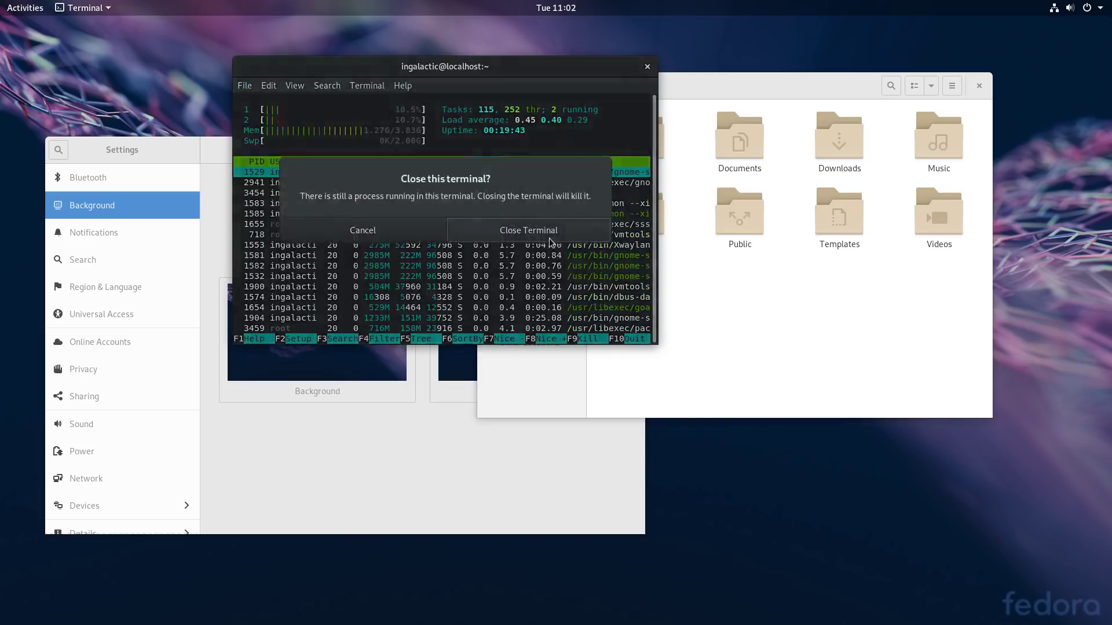
left_click(539, 231)
Step: Look over the app grid, move Settings up-left, and raise Files in front, shifted down-right
left_click_drag(749, 89, 593, 94)
left_click(229, 145)
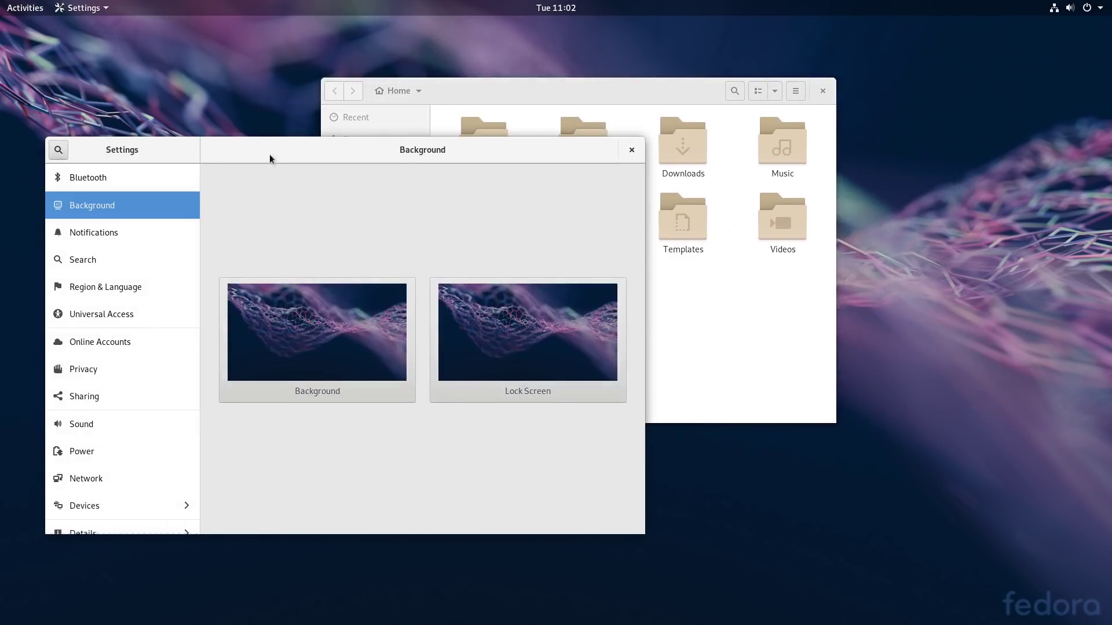
left_click(23, 8)
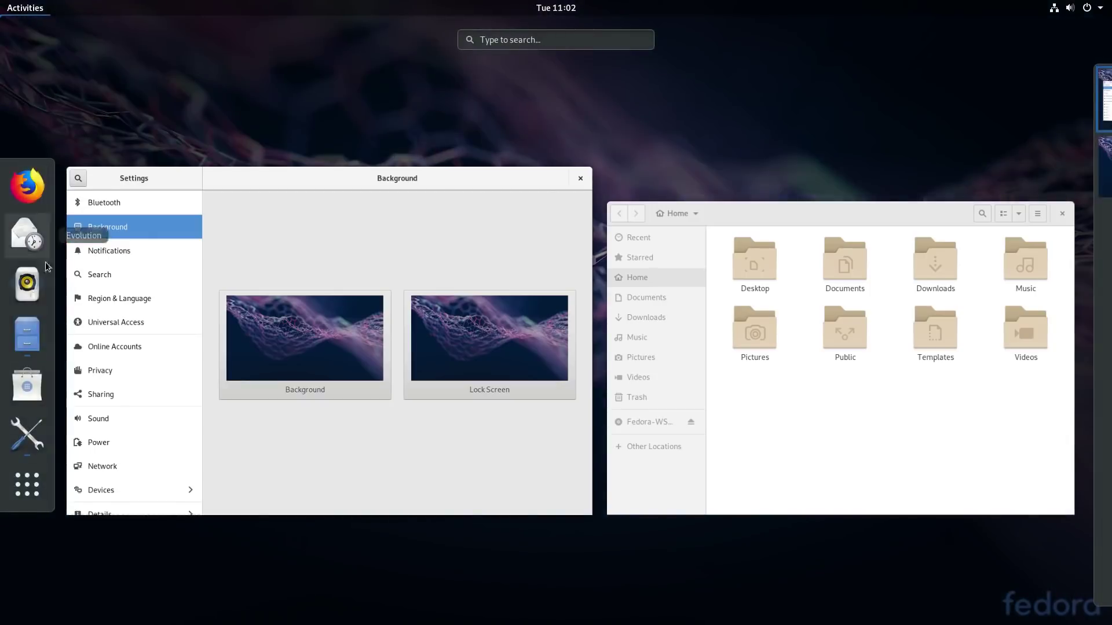
left_click(49, 470)
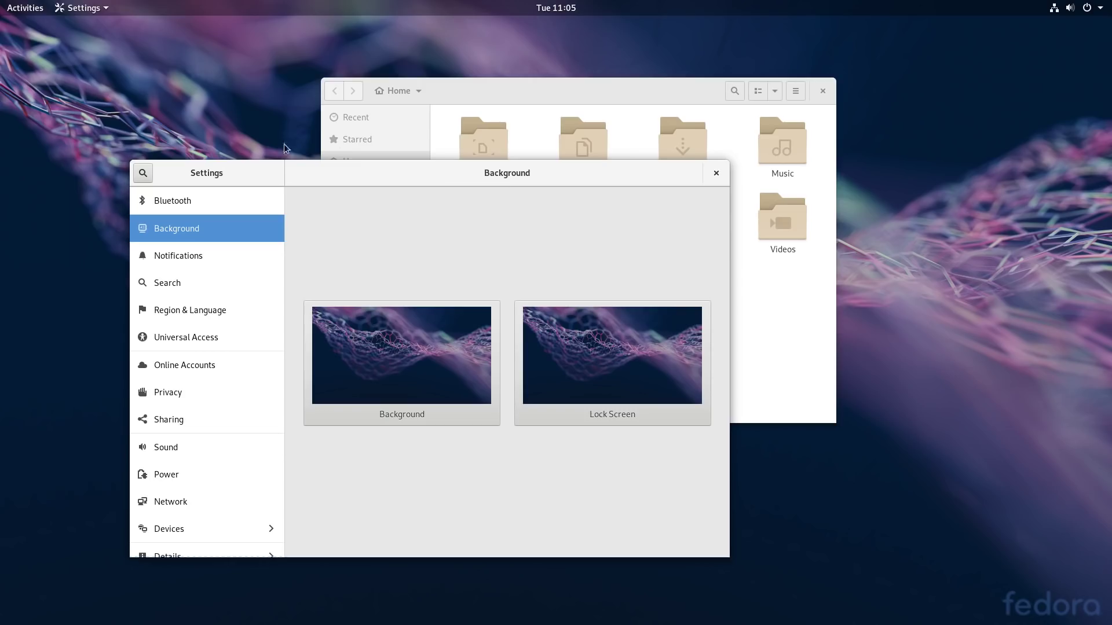
left_click_drag(340, 161, 287, 52)
left_click_drag(689, 89, 957, 277)
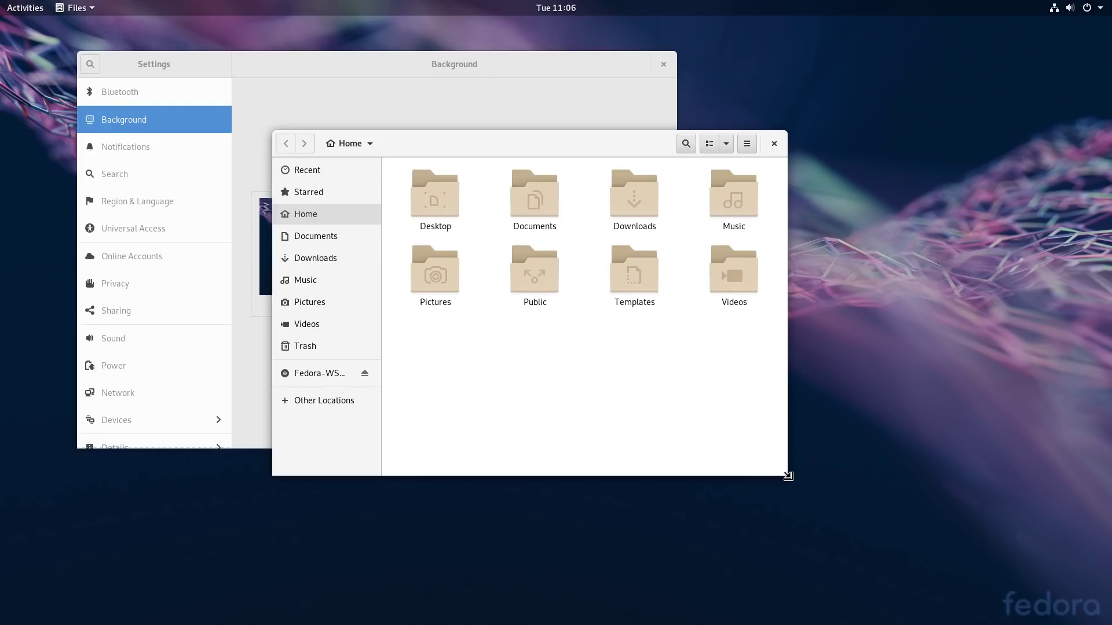
Step: Widen the Files window and browse into the etc/abrt folder
left_click_drag(788, 476, 932, 470)
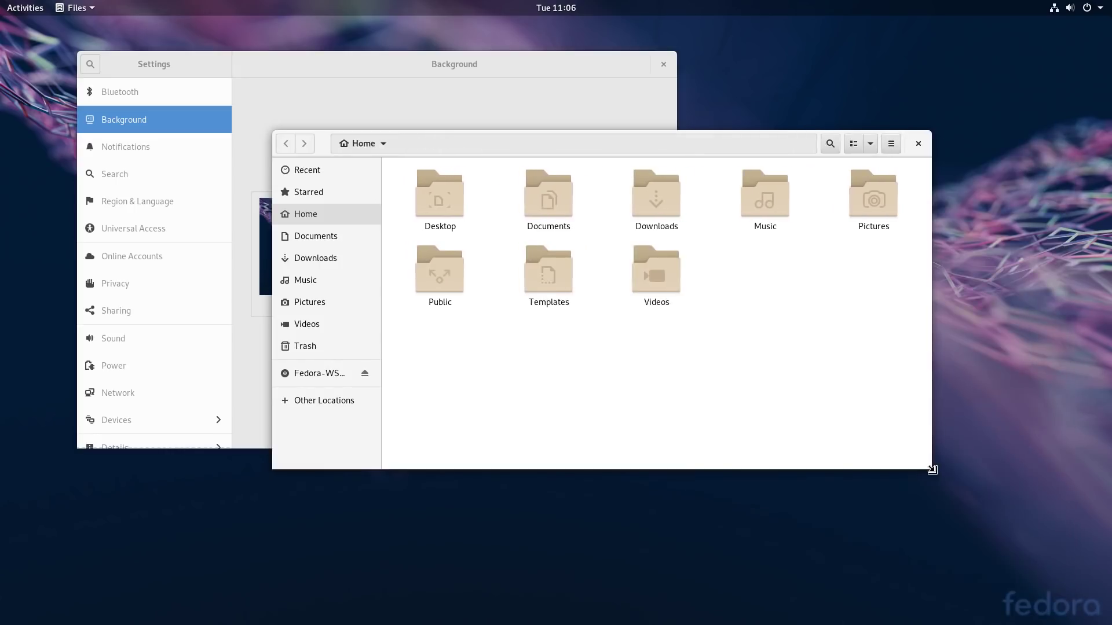
scroll(637, 371, "up", 1)
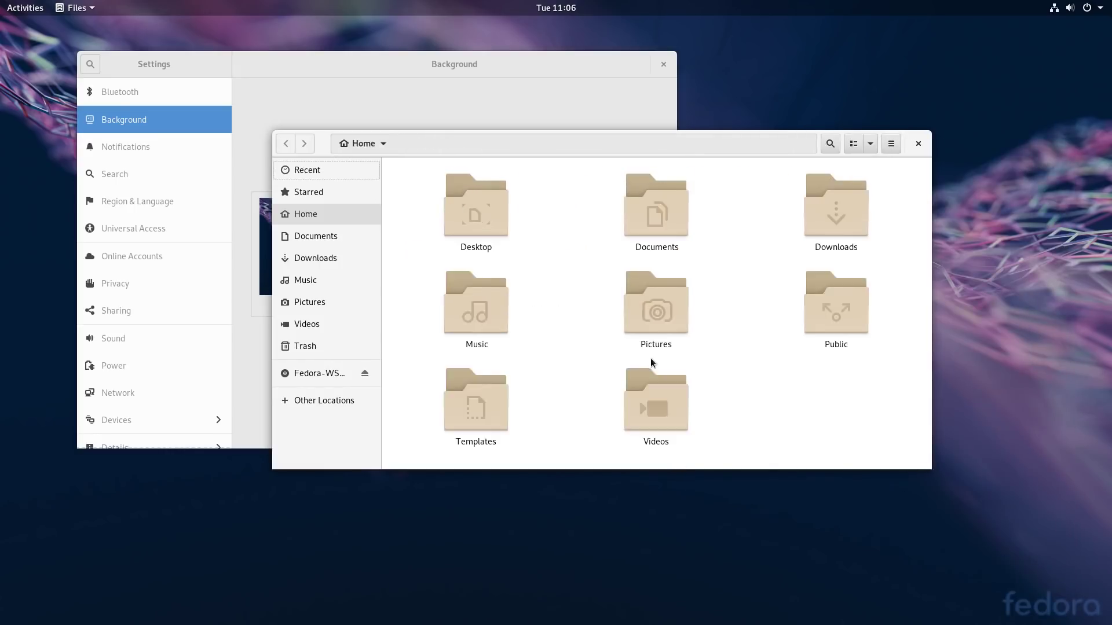
scroll(650, 357, "down", 1)
double_click(564, 200)
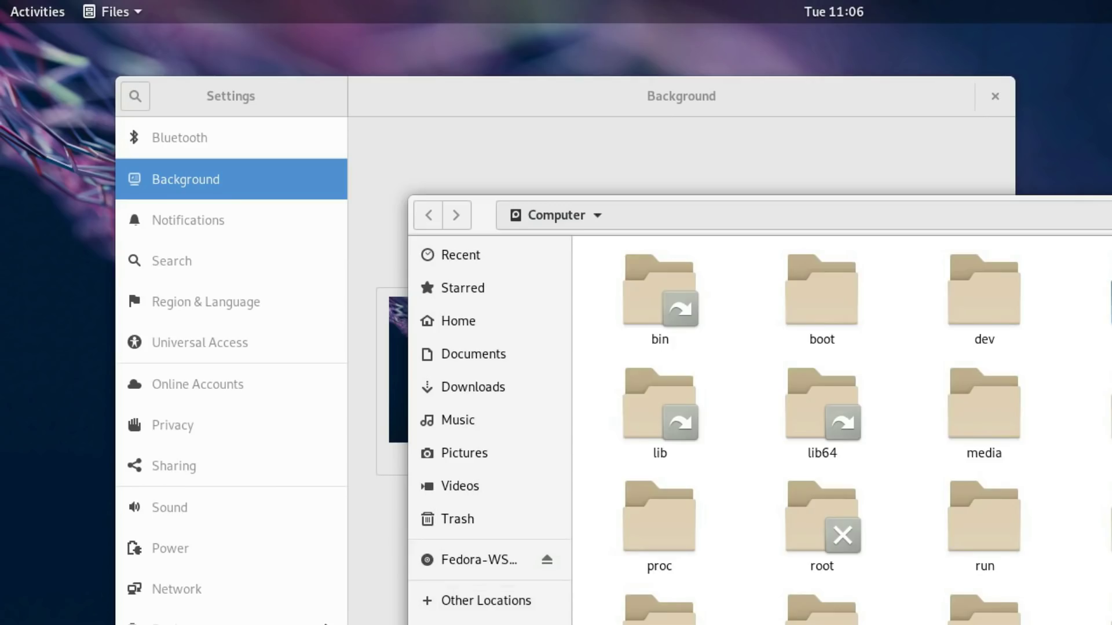
double_click(668, 297)
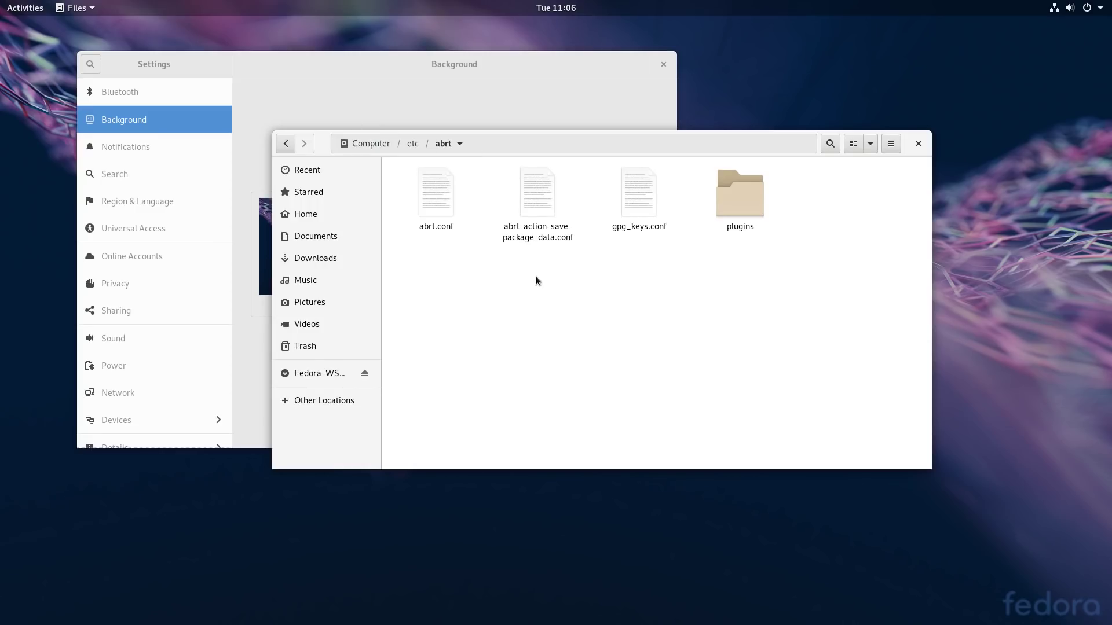
Step: Search the folder for 'docum', then clear the search
left_click(830, 143)
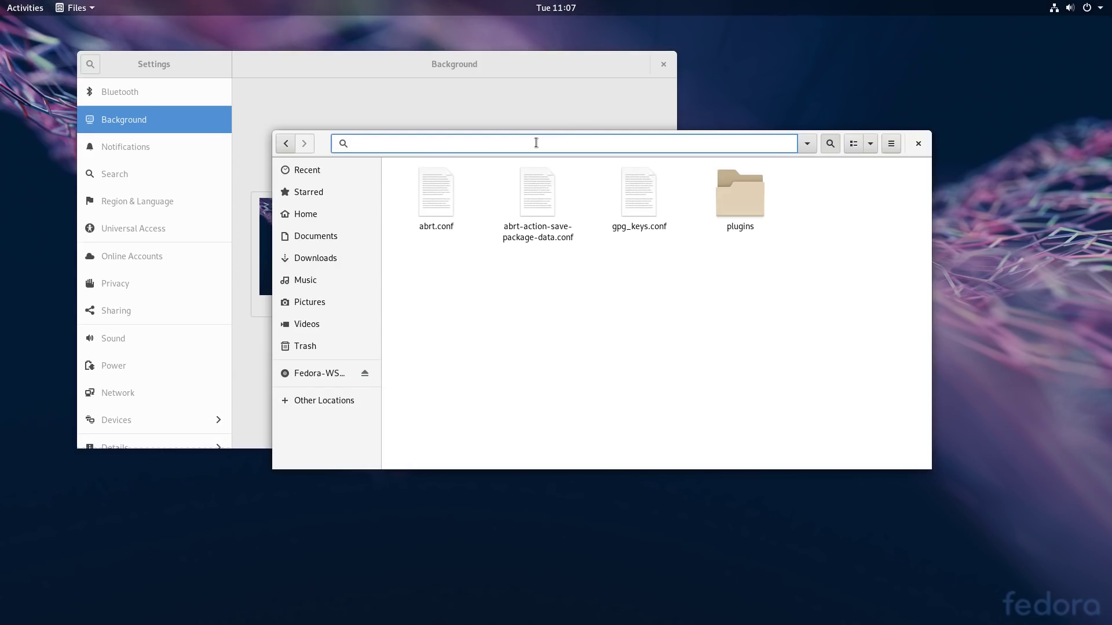
type("doc")
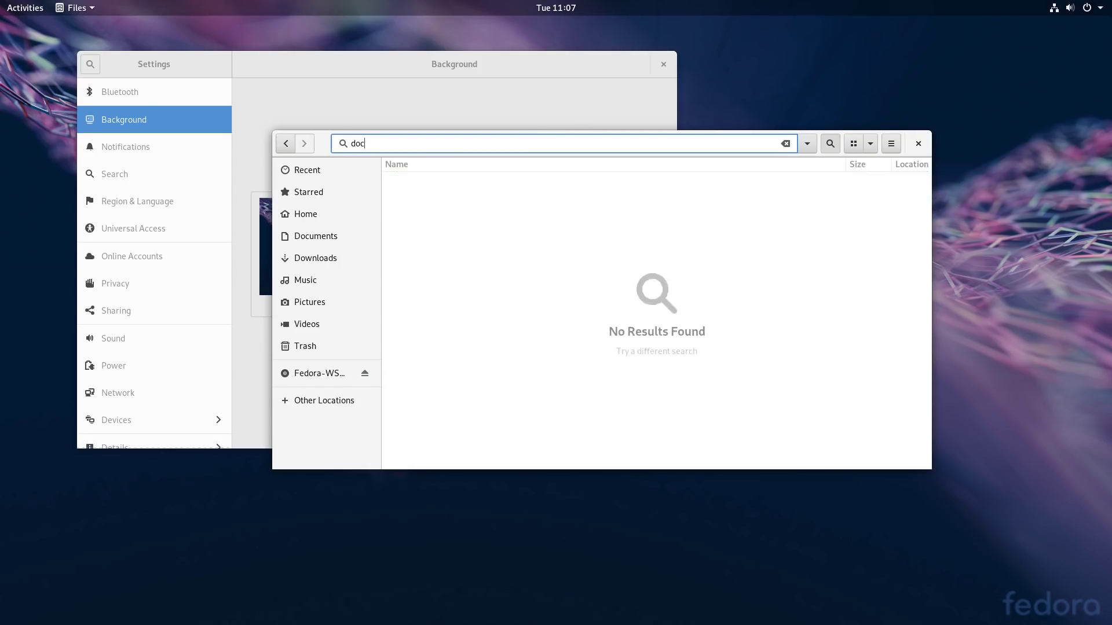
type("um")
left_click(784, 143)
Step: Close Files and Settings, then launch Software from the dash
left_click(918, 143)
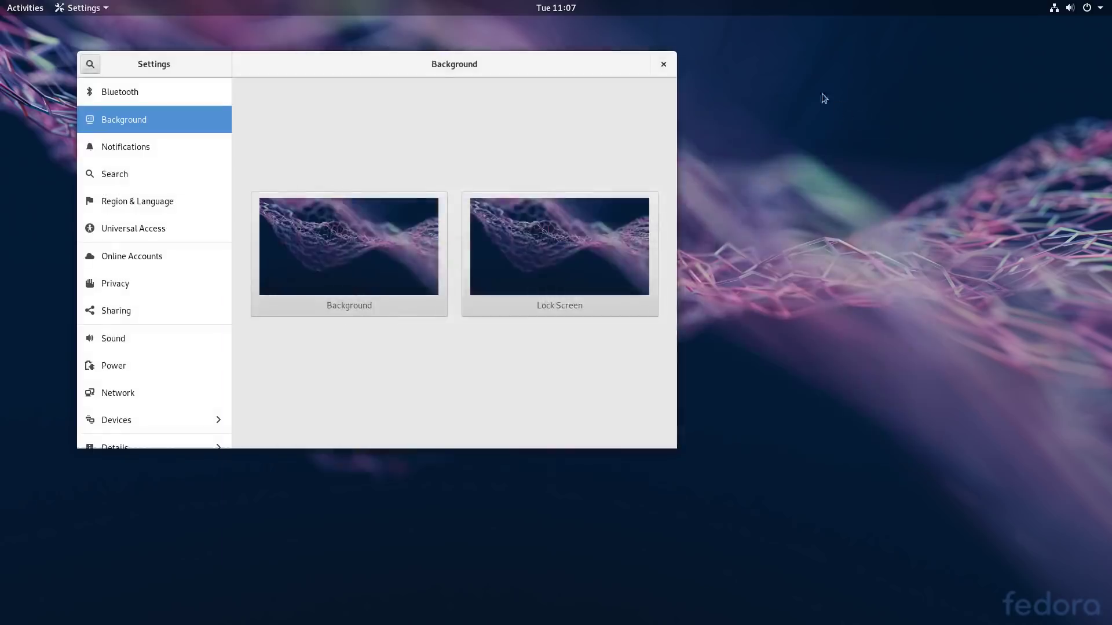
key("ctrl+q")
left_click(36, 12)
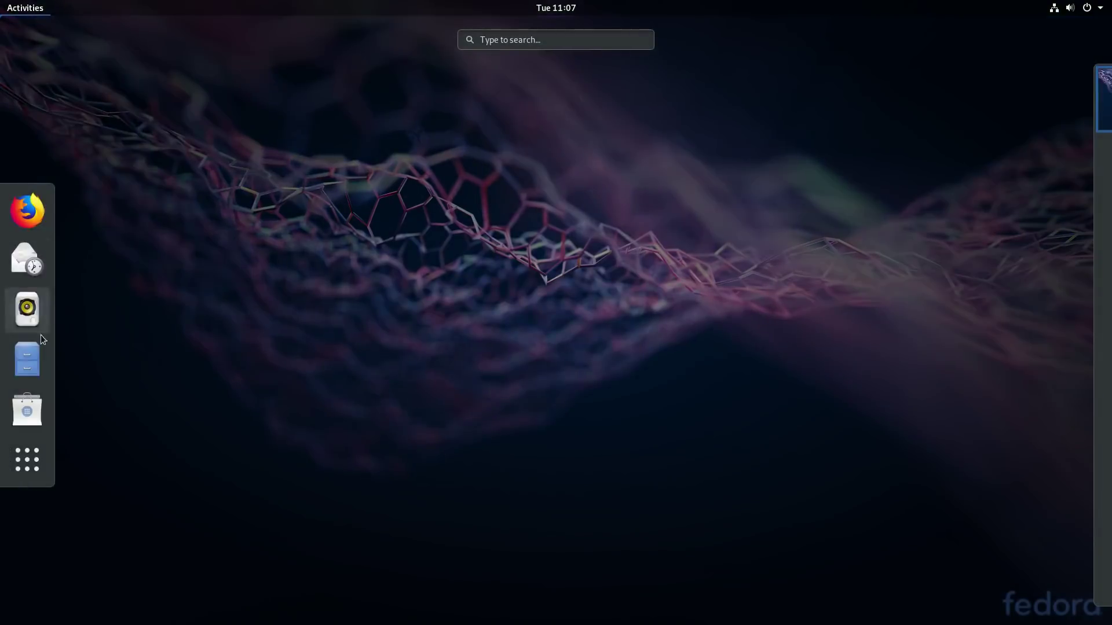
left_click(34, 400)
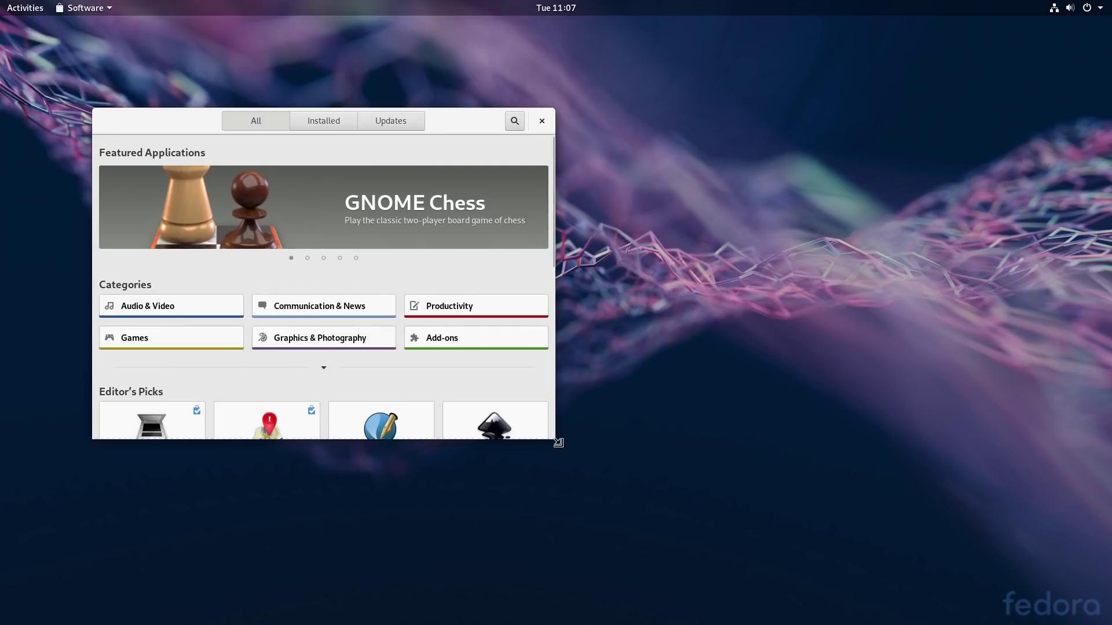
Step: Enlarge and reposition the Software window, then open Software Repositories from its app menu
left_click_drag(558, 443, 817, 538)
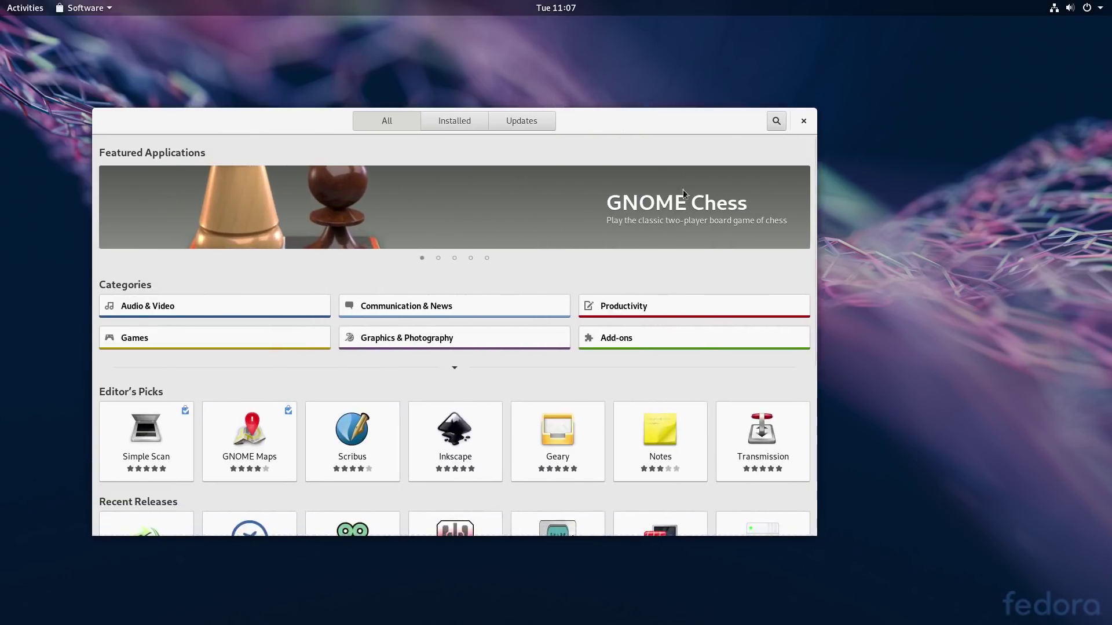
left_click_drag(636, 119, 692, 92)
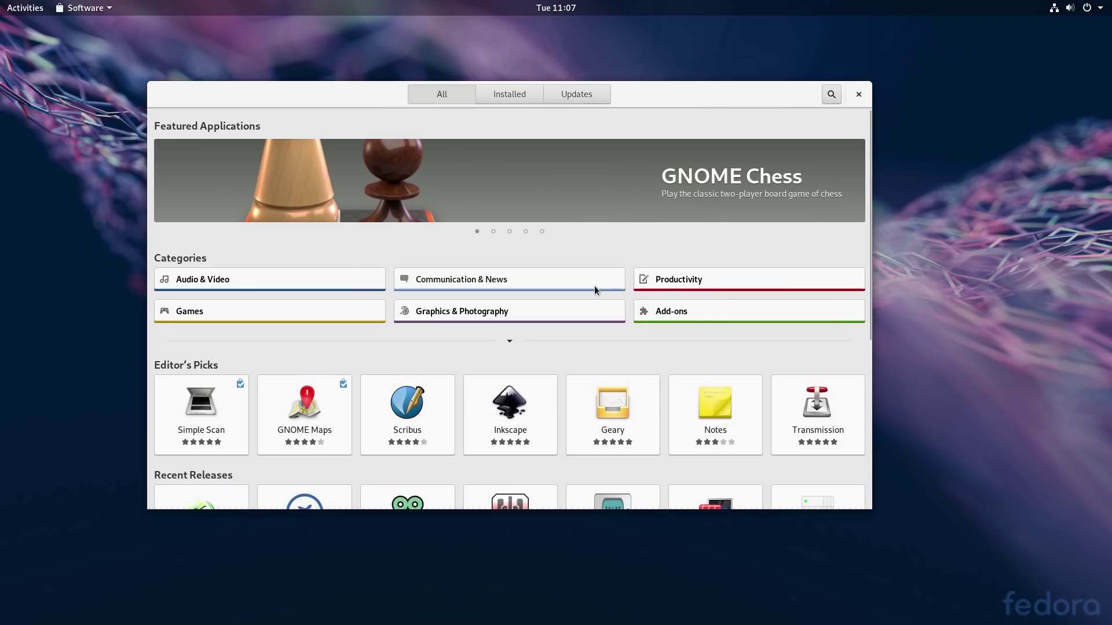
scroll(595, 289, "down", 6)
scroll(594, 289, "up", 6)
left_click(101, 9)
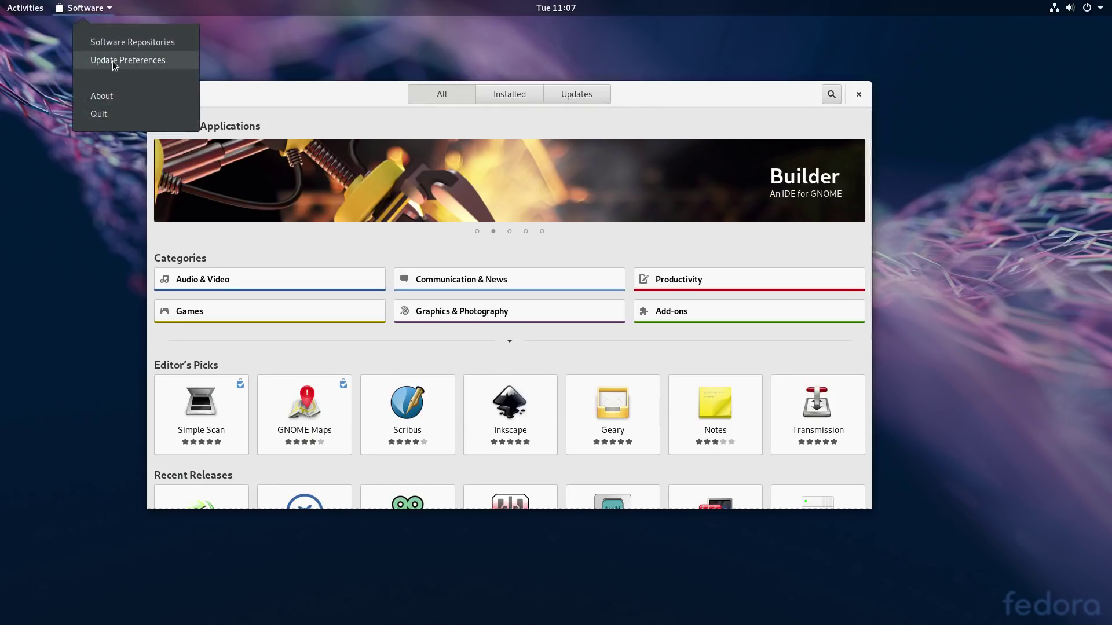
left_click(112, 44)
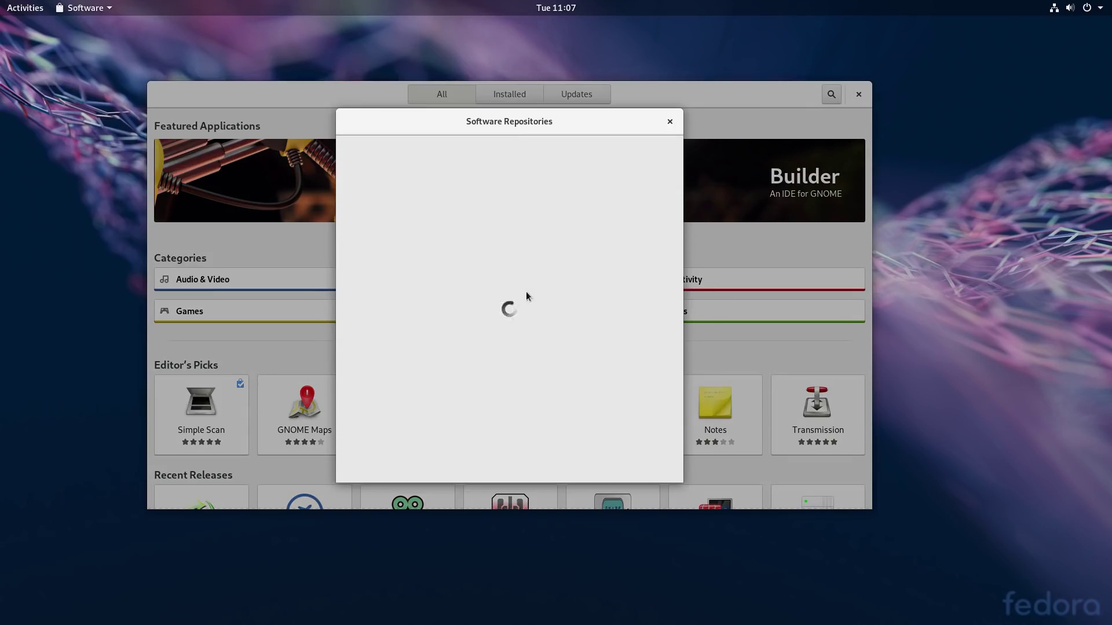
Step: Scroll through each repository's enabled status, including Fedy Repository, then close the list with Escape
scroll(526, 302, "down", 10)
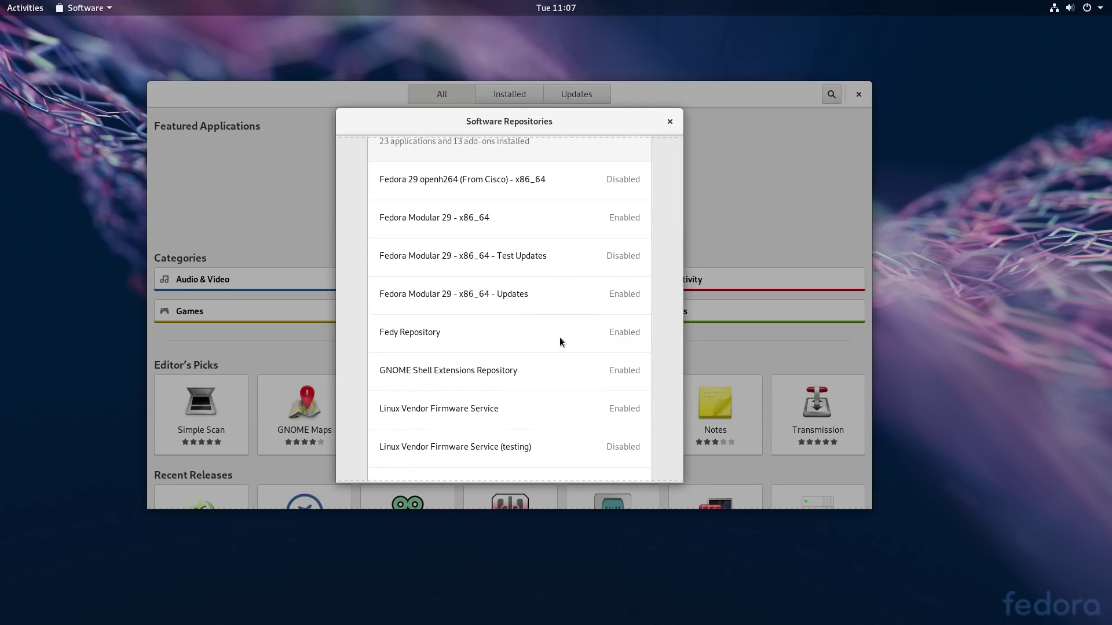
scroll(560, 340, "up", 10)
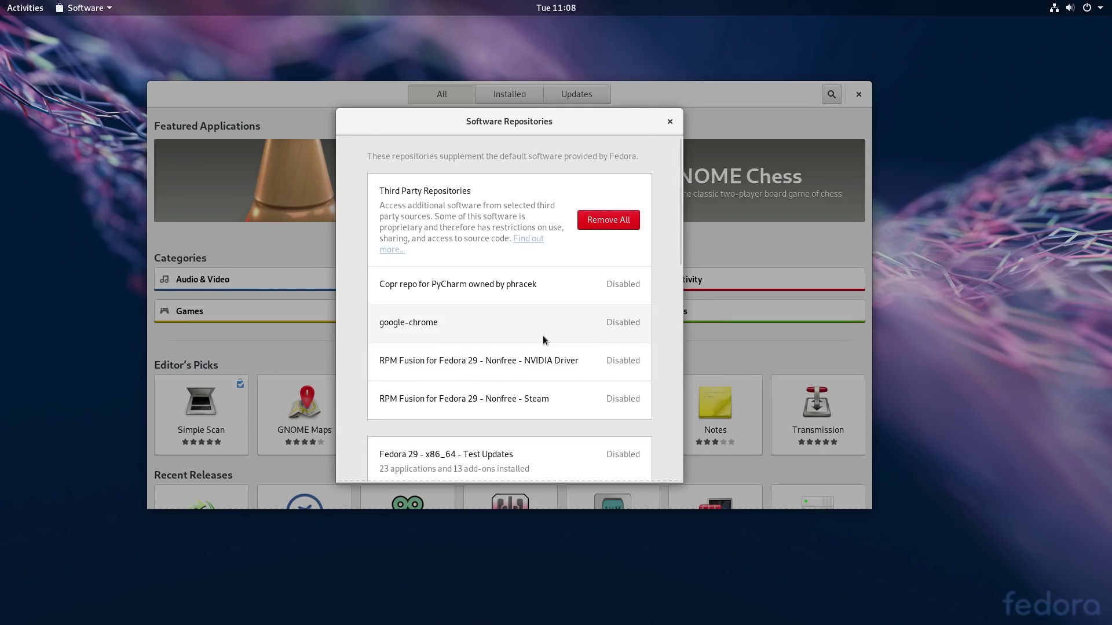
scroll(542, 343, "down", 4)
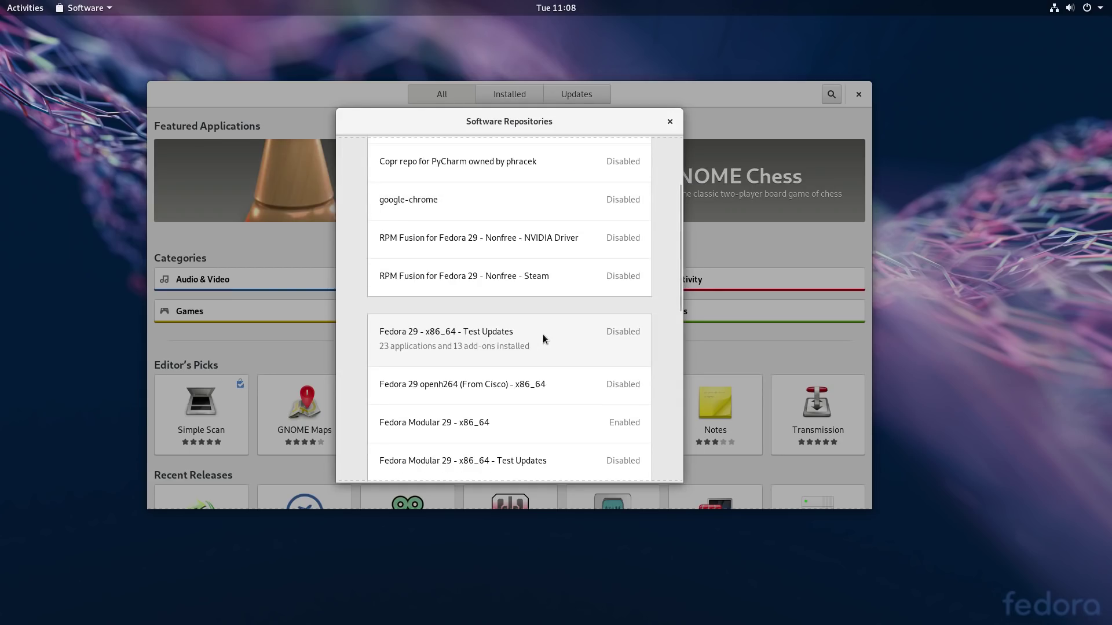
scroll(509, 347, "down", 3)
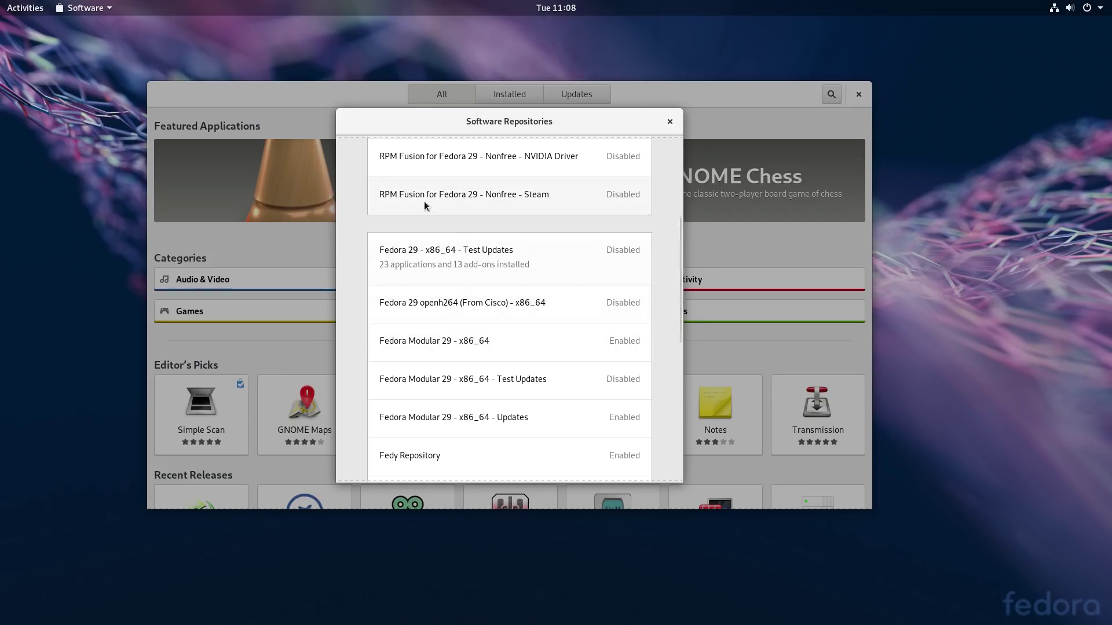
scroll(571, 322, "down", 3)
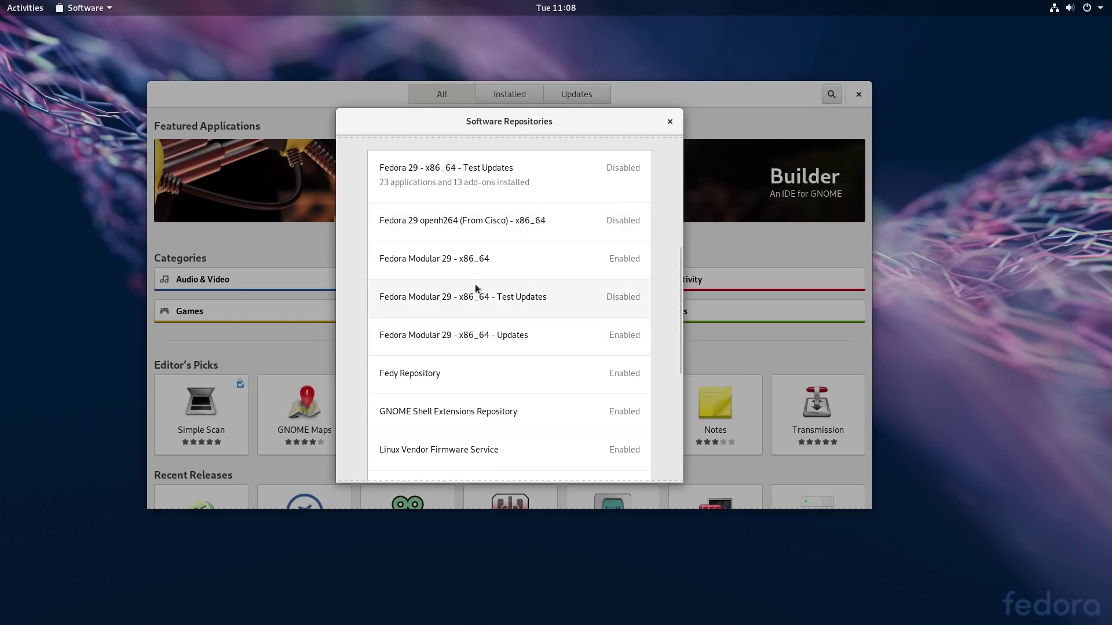
scroll(571, 359, "down", 3)
scroll(571, 361, "down", 3)
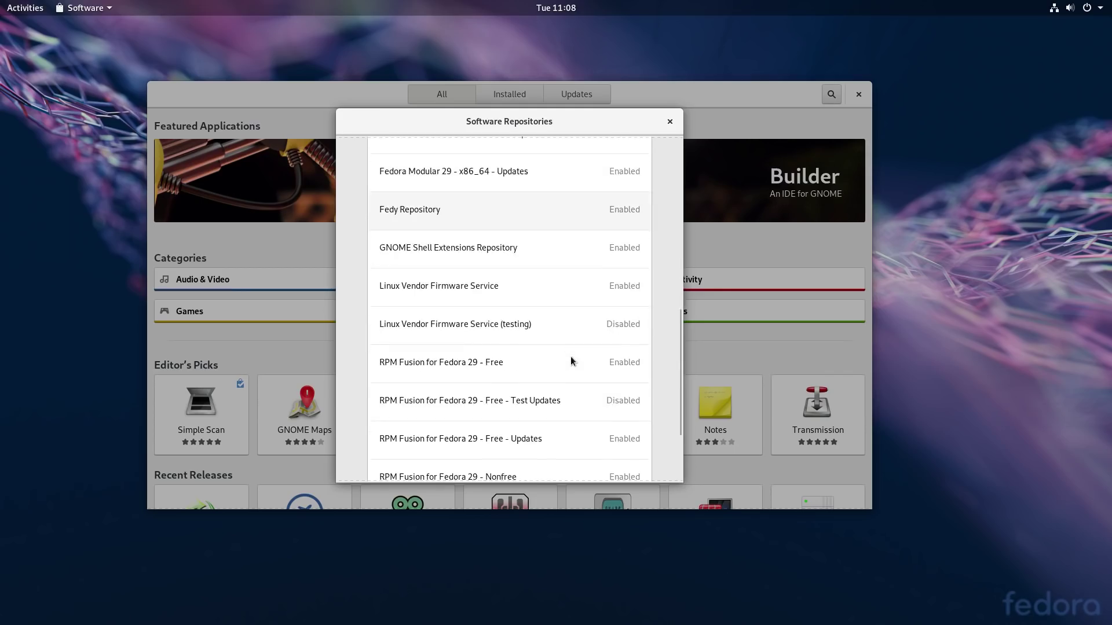
scroll(570, 361, "up", 6)
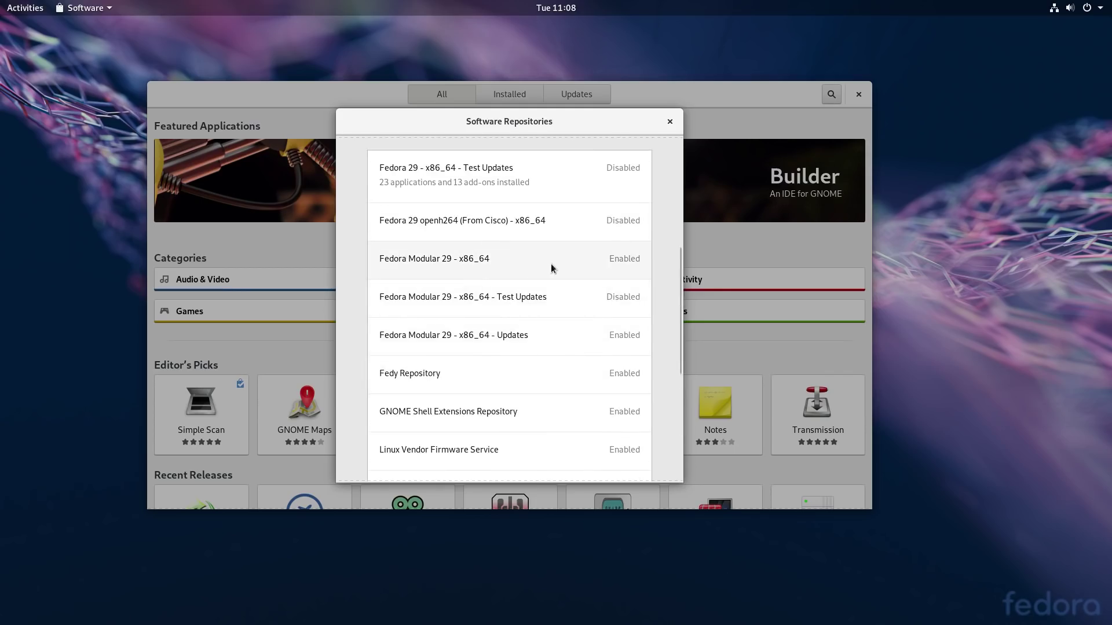
key("Escape")
scroll(527, 373, "down", 1)
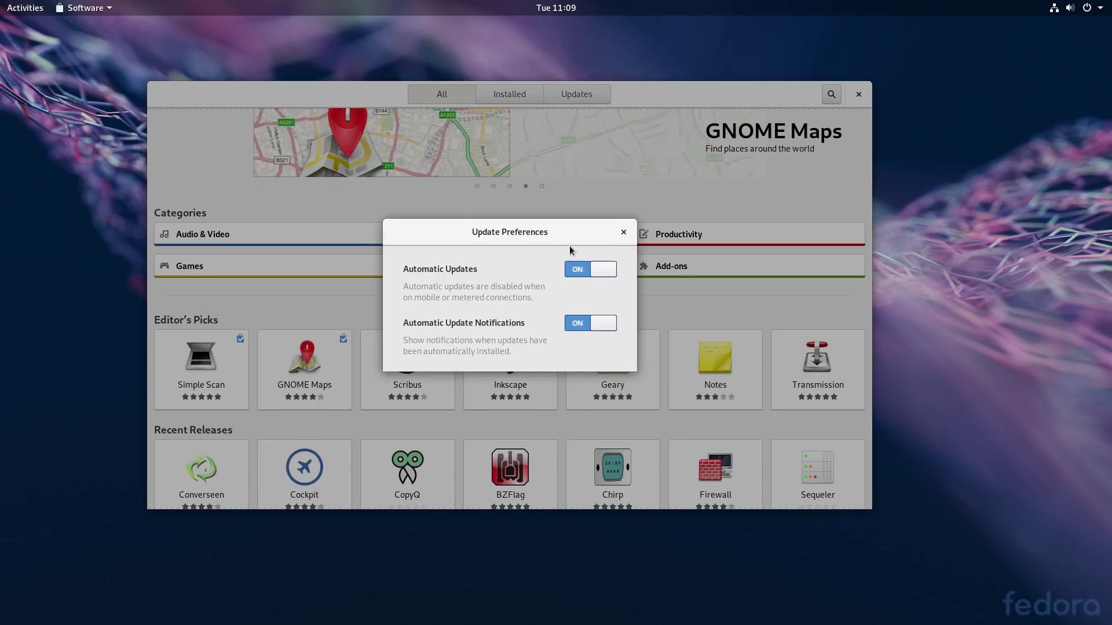
left_click(623, 232)
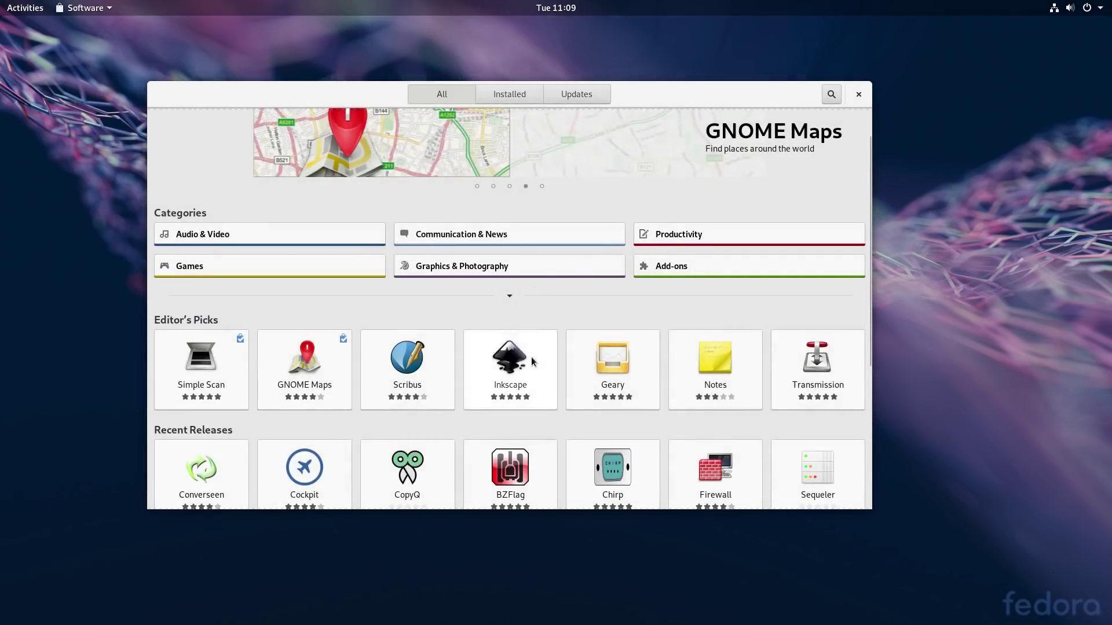
scroll(532, 361, "down", 5)
scroll(532, 362, "up", 6)
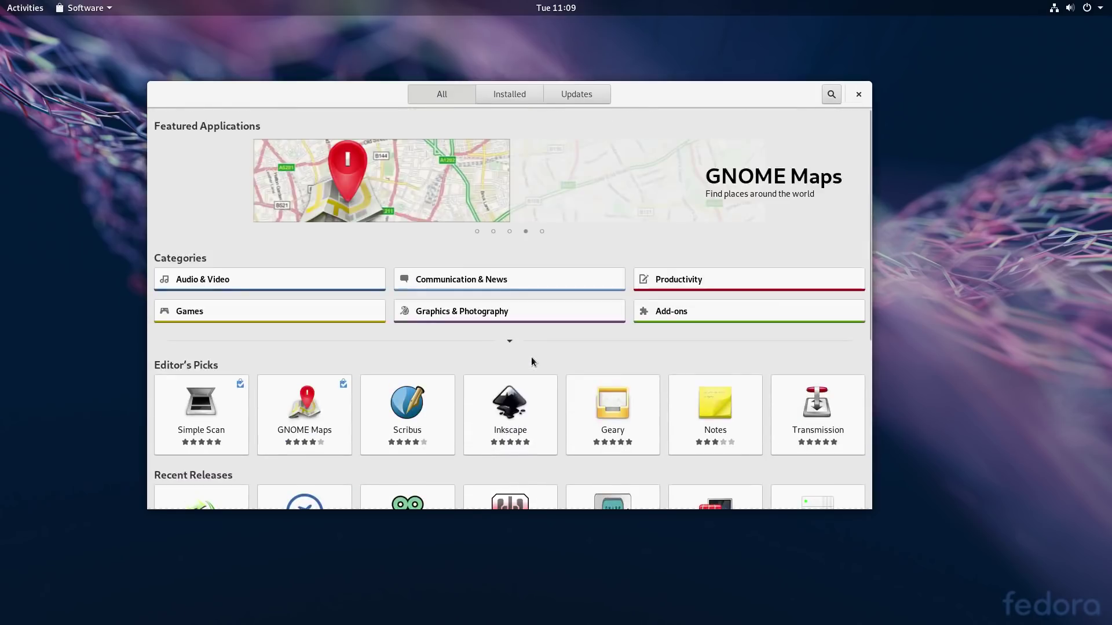
left_click(830, 93)
scroll(601, 301, "down", 2)
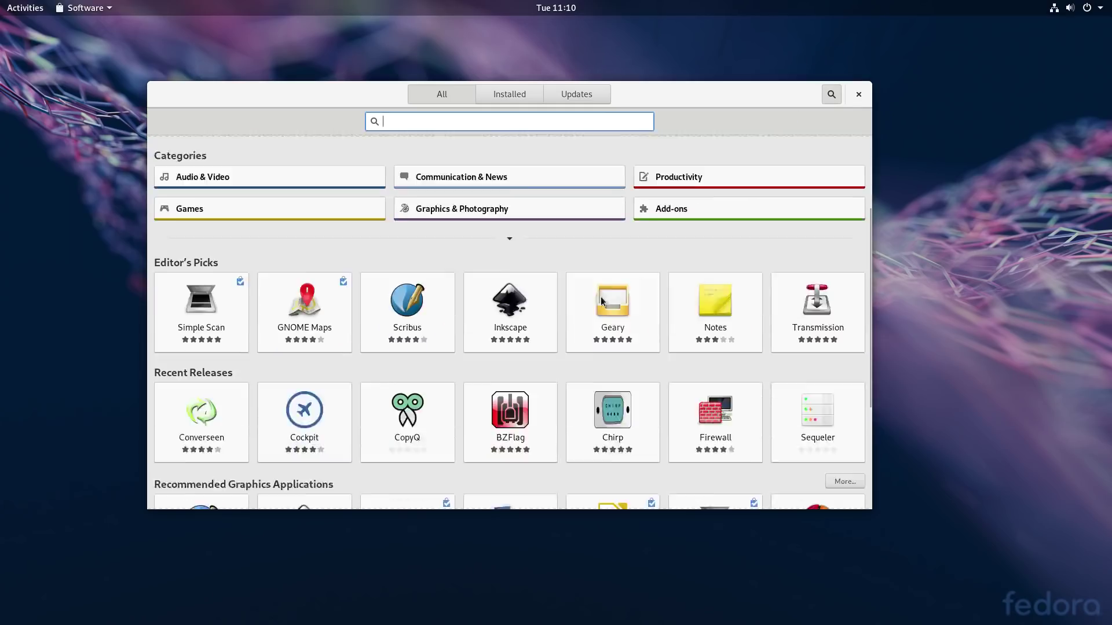
scroll(601, 301, "down", 5)
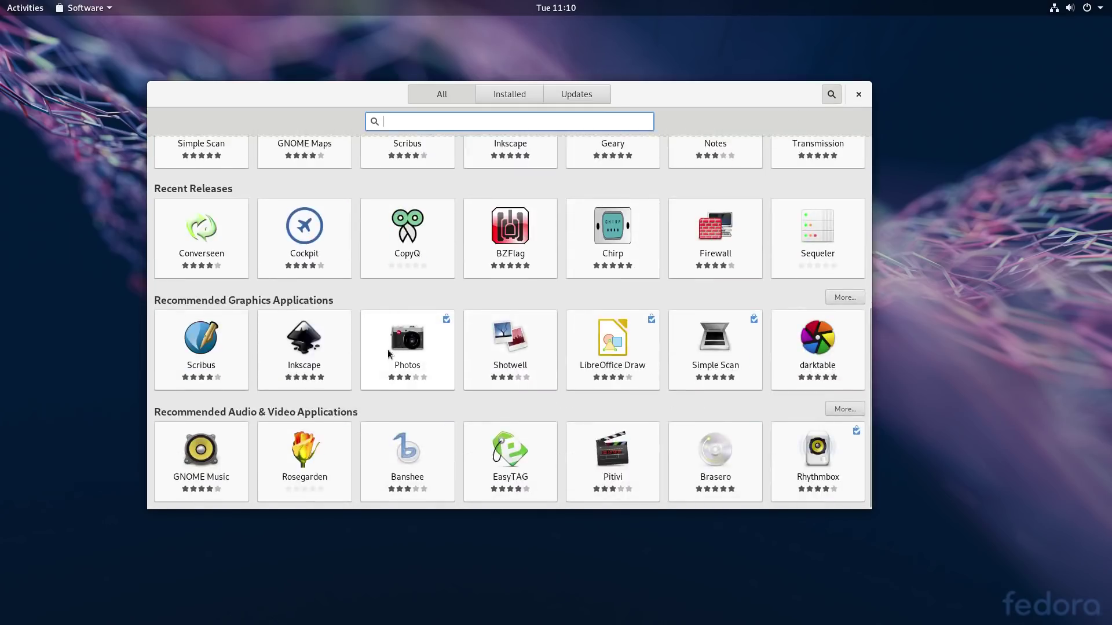
scroll(387, 349, "up", 7)
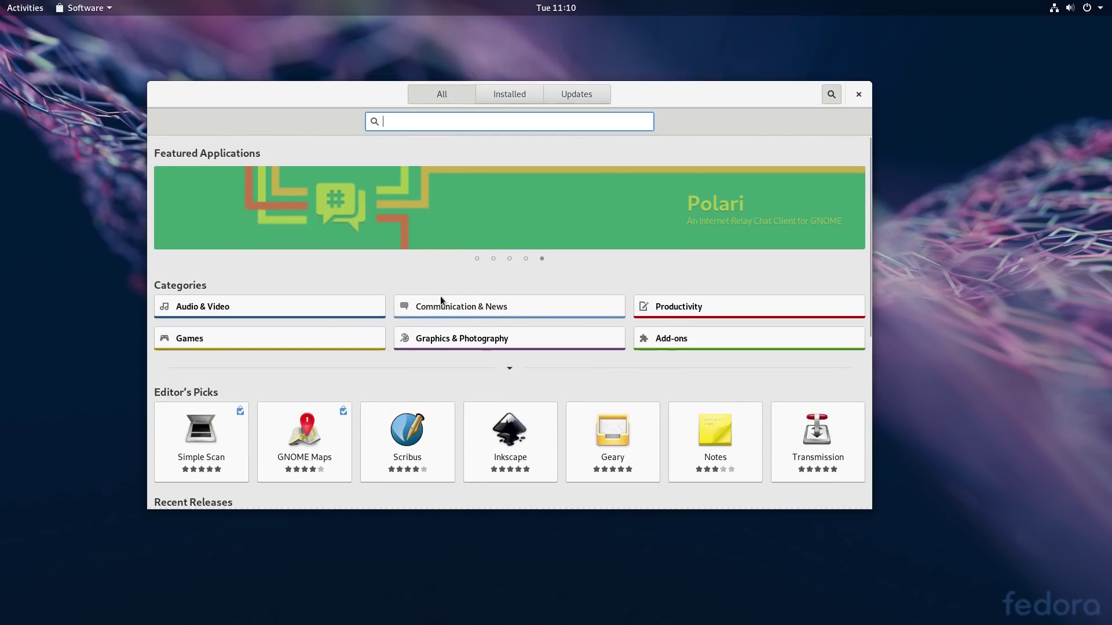
type("podcast")
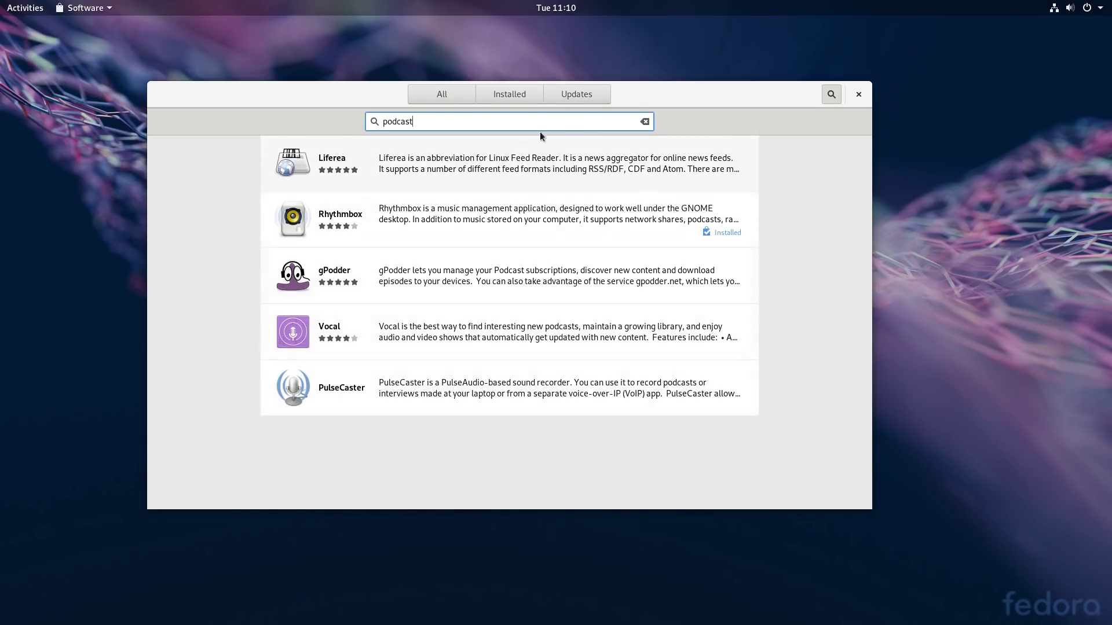
left_click(646, 123)
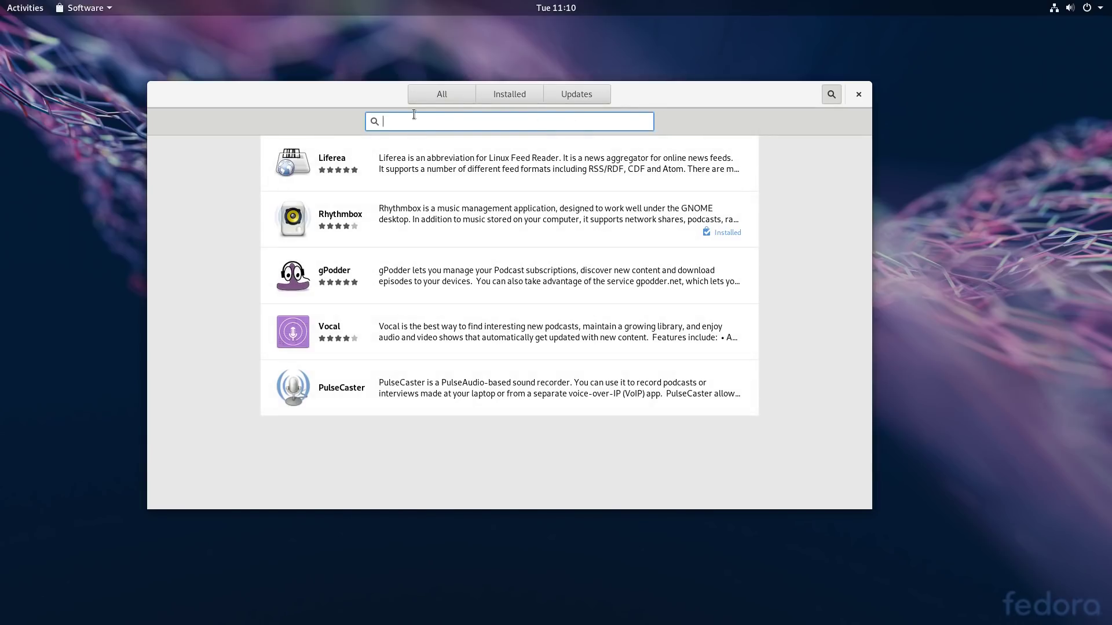
left_click(423, 98)
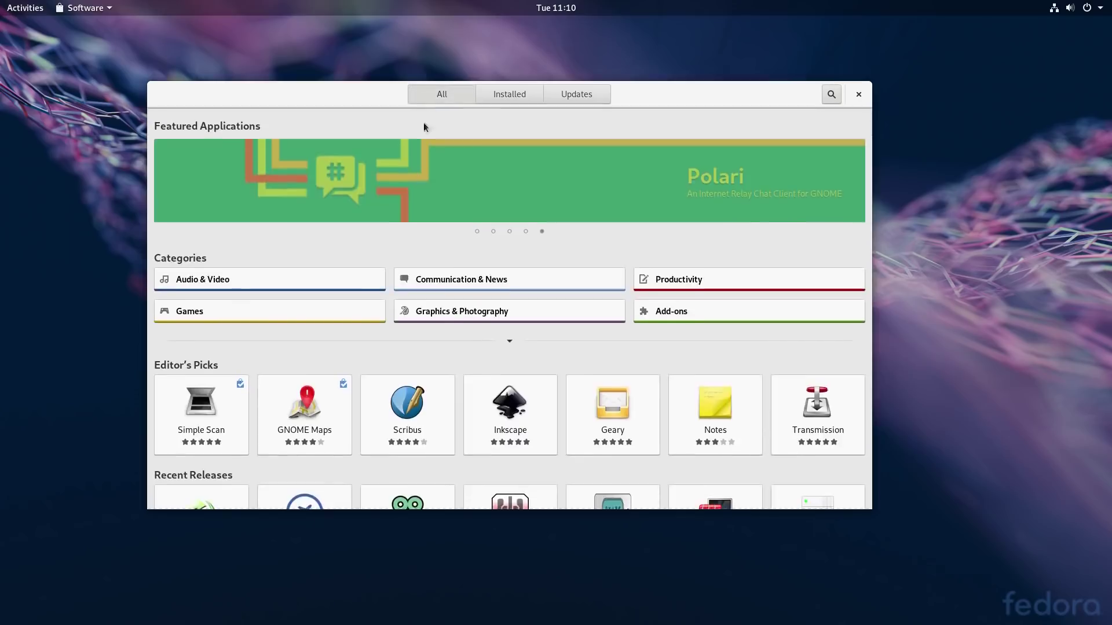
left_click(274, 272)
scroll(538, 341, "down", 5)
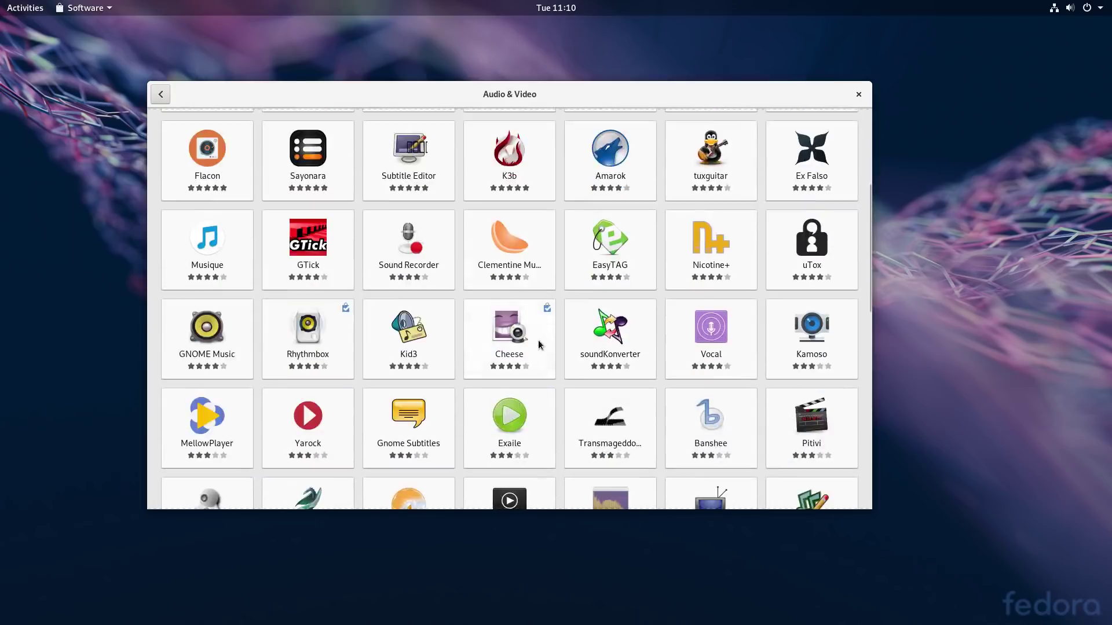
scroll(537, 339, "down", 3)
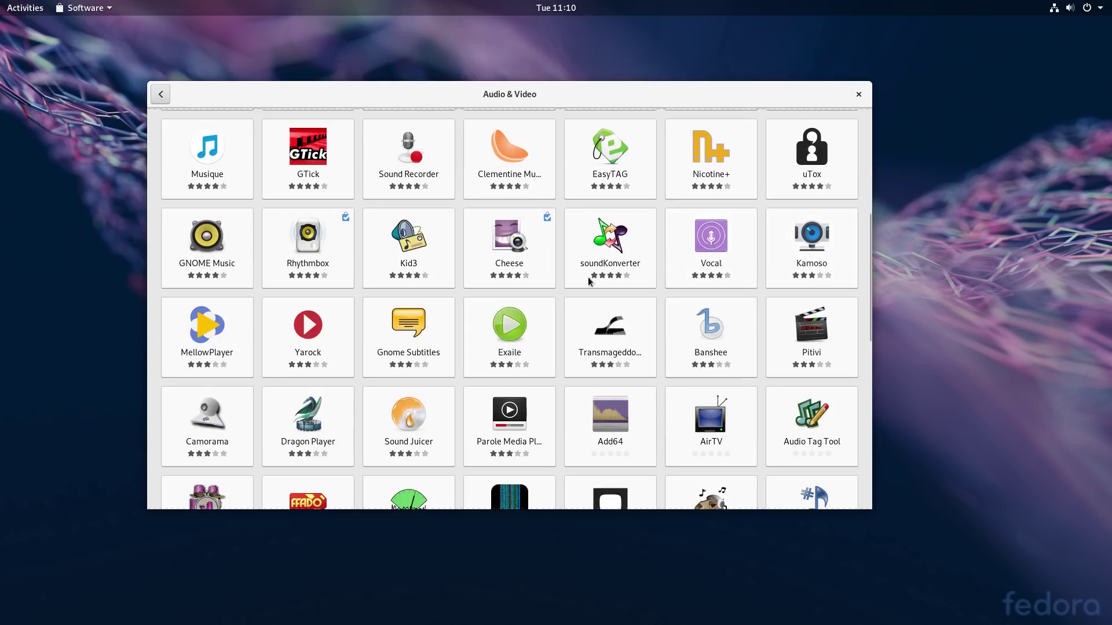
scroll(642, 330, "down", 5)
scroll(641, 331, "up", 15)
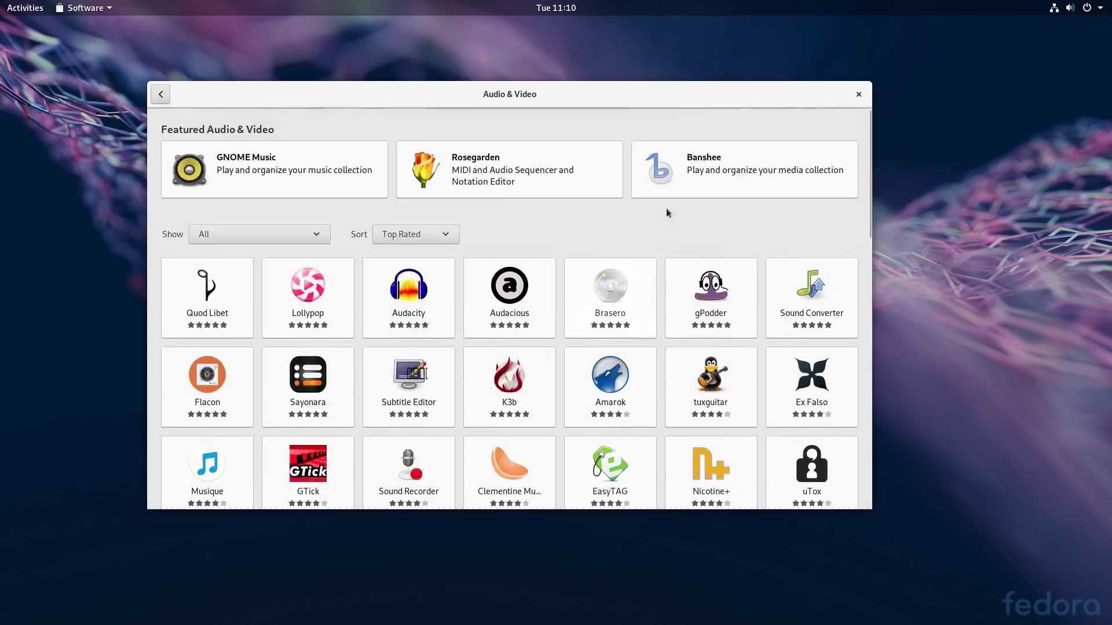
key("alt+Left")
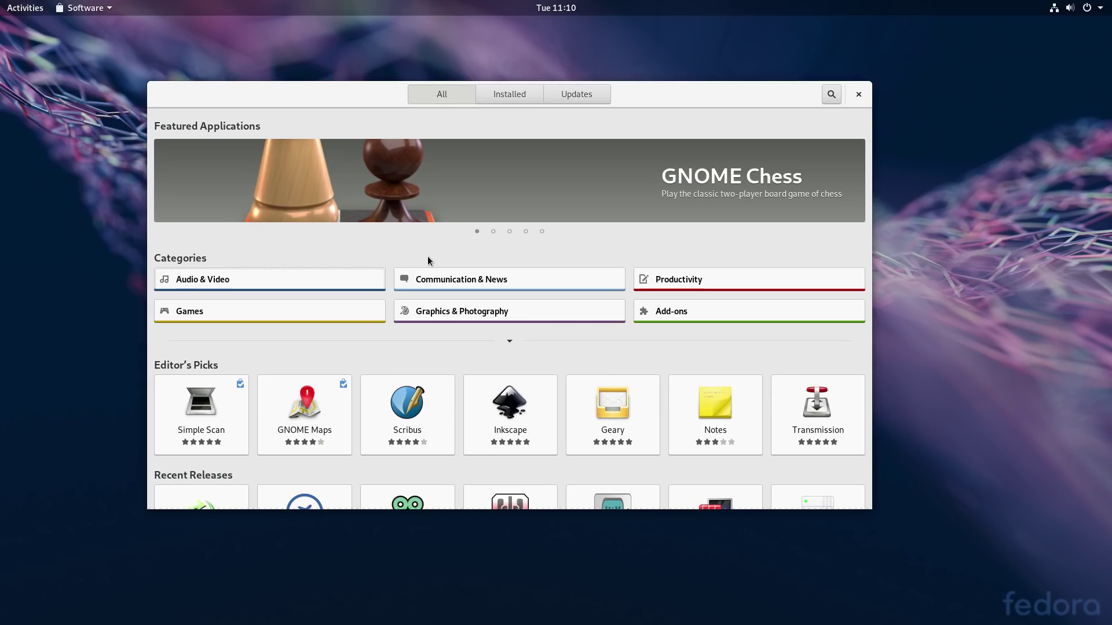
Step: Launch Settings from the Activities applications grid
left_click(12, 7)
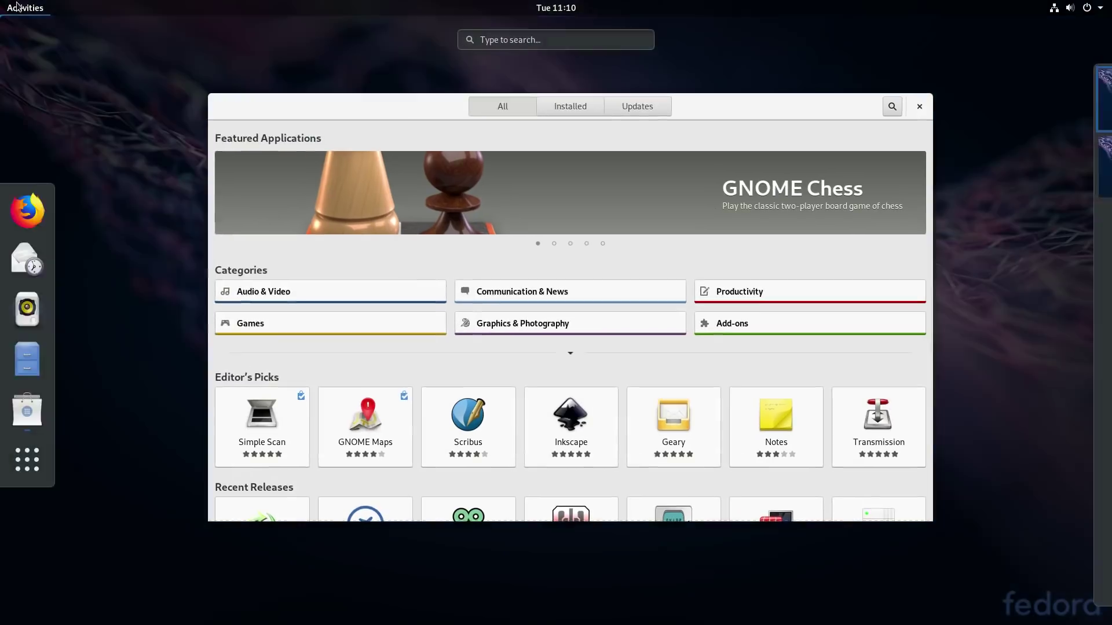
left_click(33, 460)
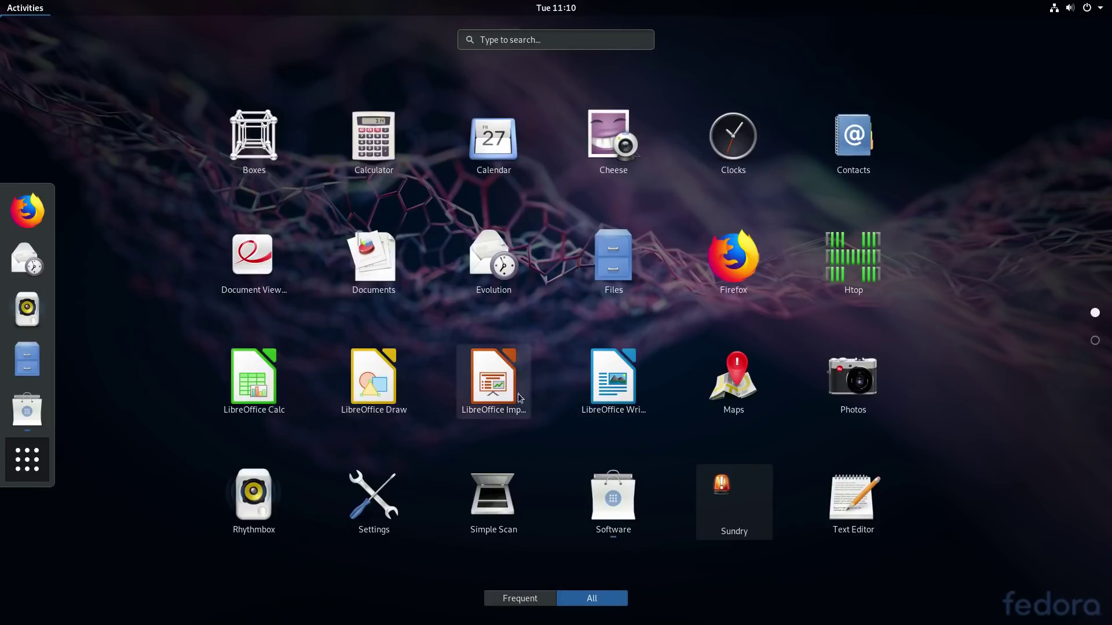
left_click(373, 498)
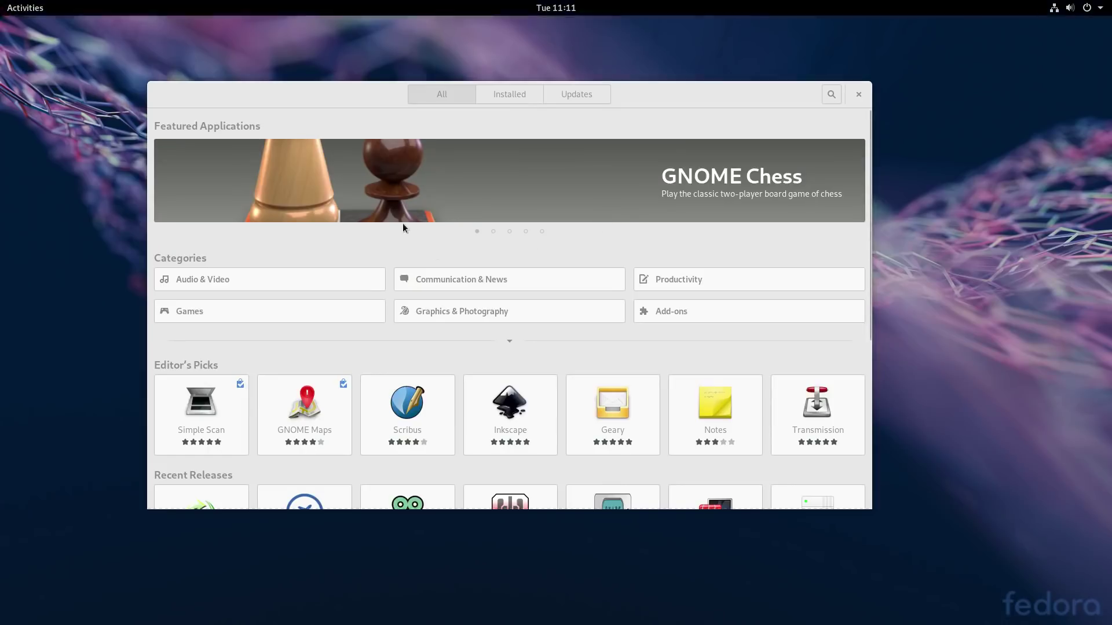
Step: Browse the Devices pages, including Thunderbolt, return to the main list, and move the window lower-right
scroll(99, 280, "down", 1)
left_click(75, 367)
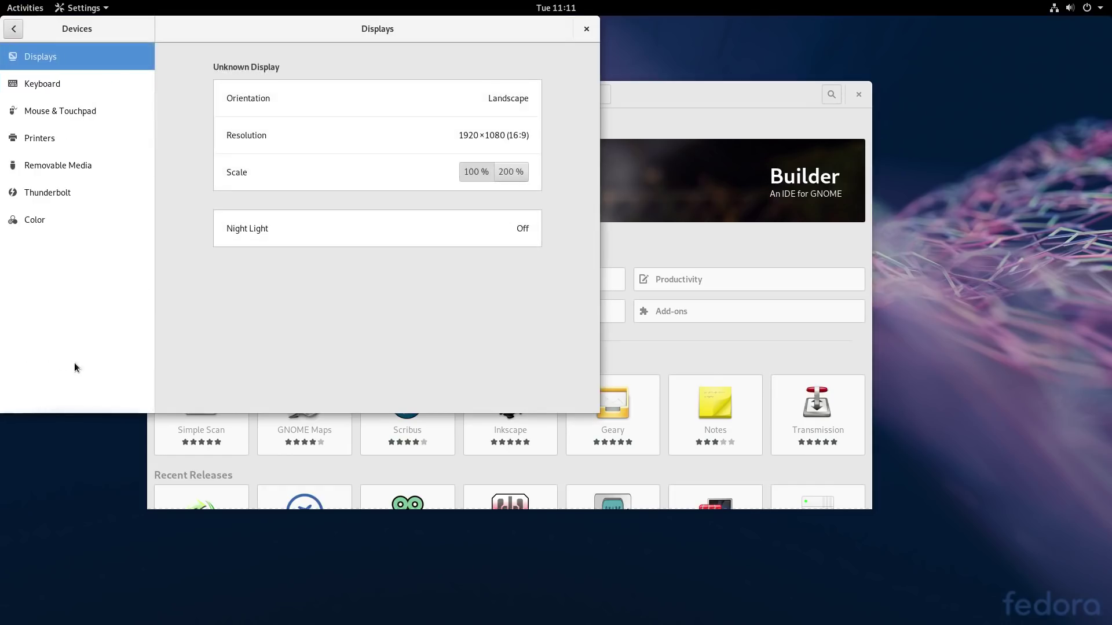
left_click(73, 191)
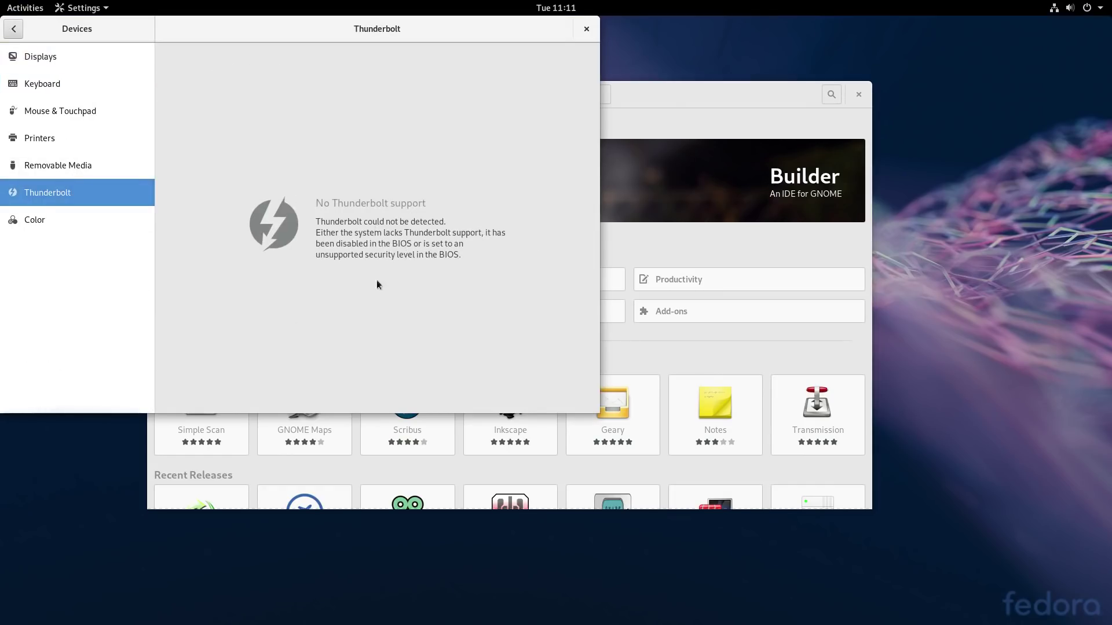
left_click(13, 29)
left_click_drag(215, 40, 447, 91)
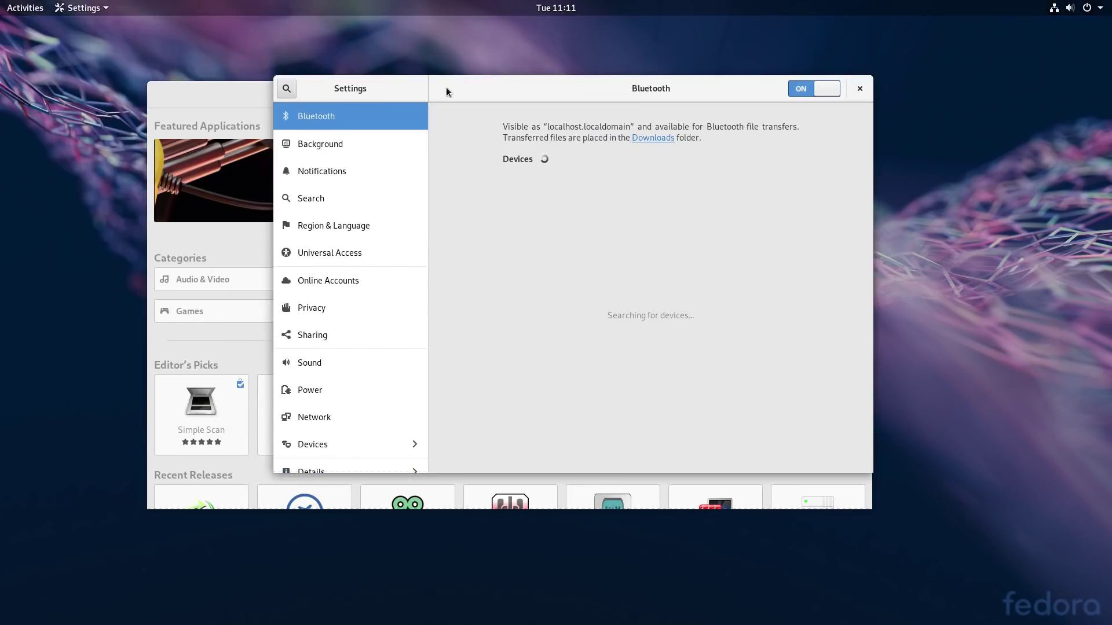
Step: Go to the Sound panel, check the Sound Effects alert sounds, then return to the Output tab
left_click(360, 381)
left_click(363, 369)
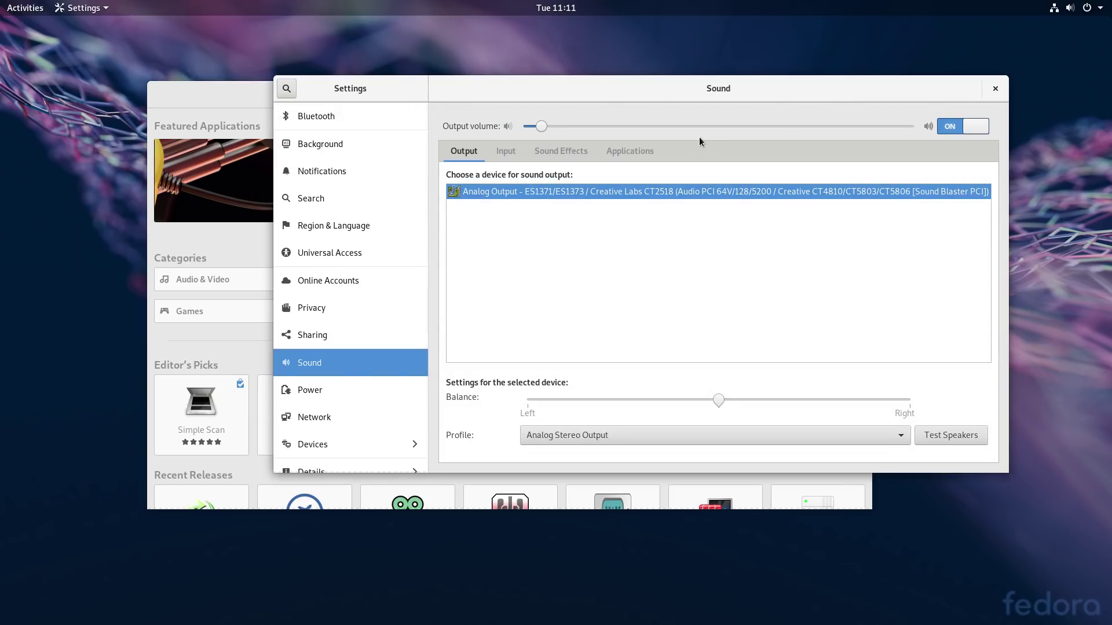
left_click(561, 152)
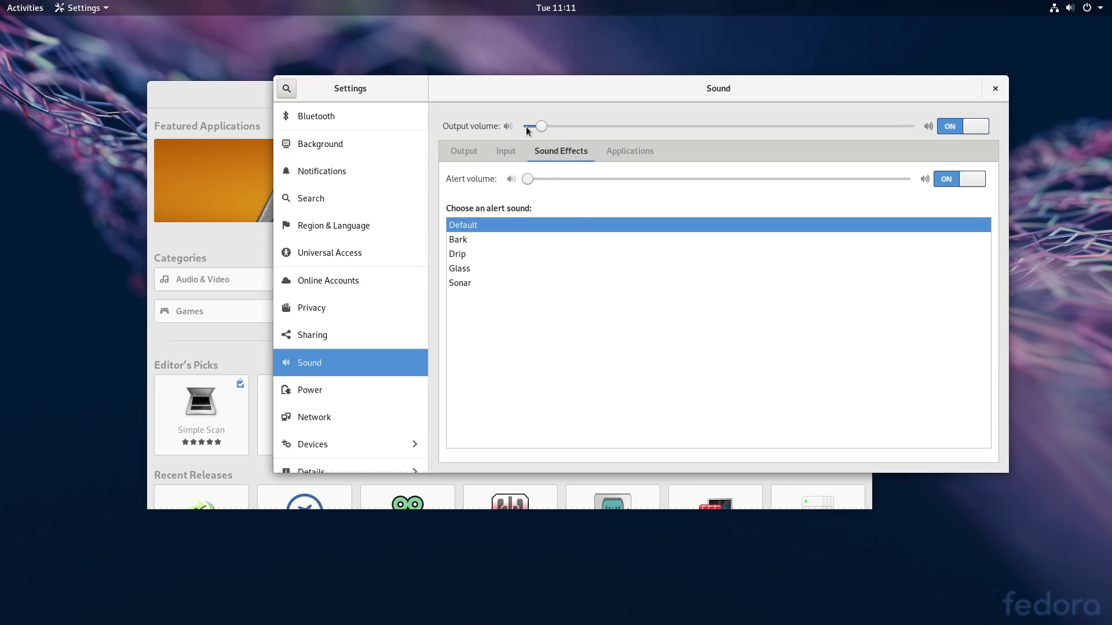
left_click(469, 154)
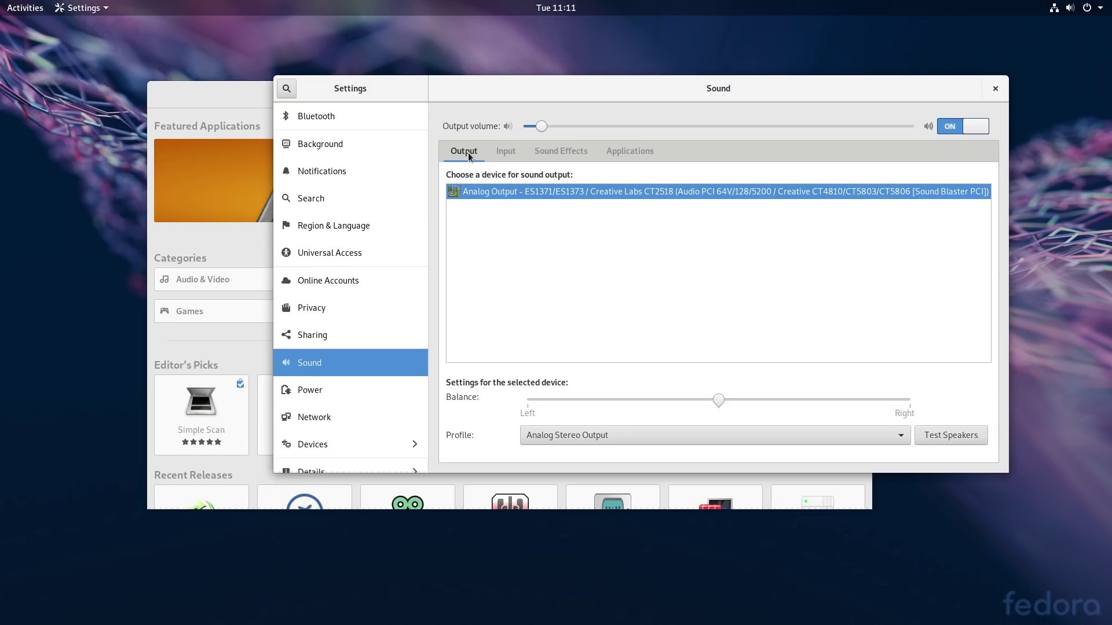
Step: Search 'dis' in Activities and launch Disks to inspect the 21 GB drive
left_click(13, 11)
type("dis")
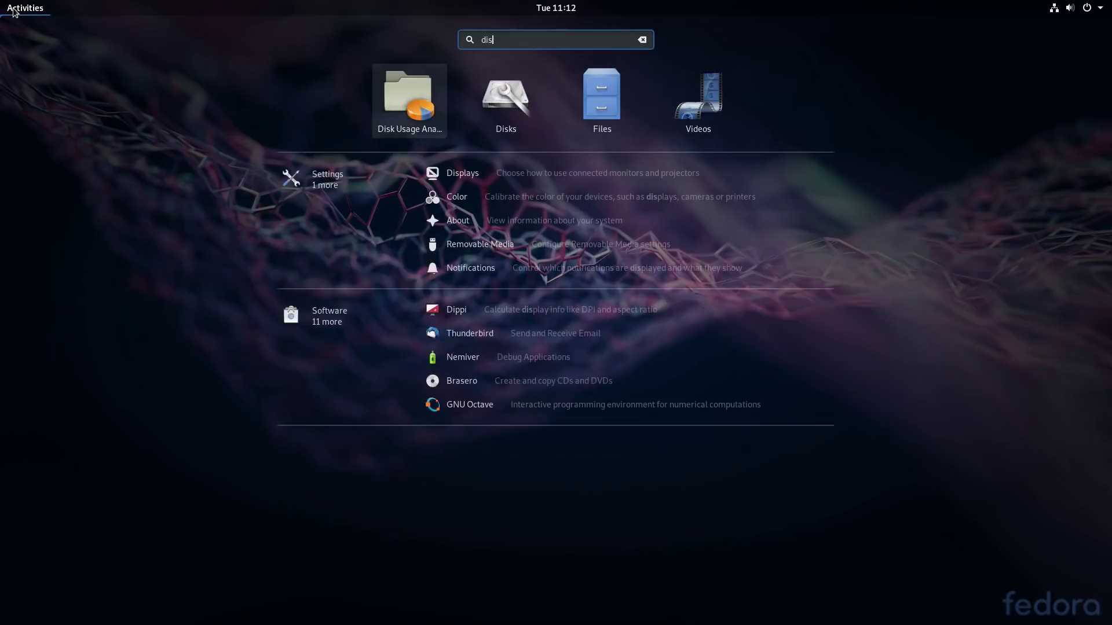
key("Right")
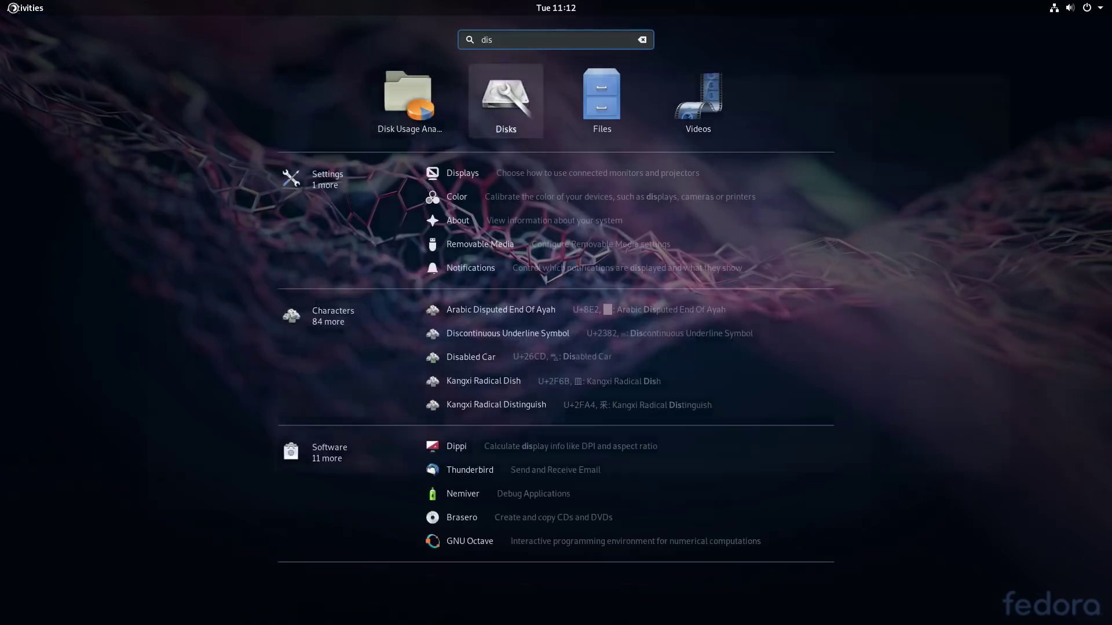
key("Return")
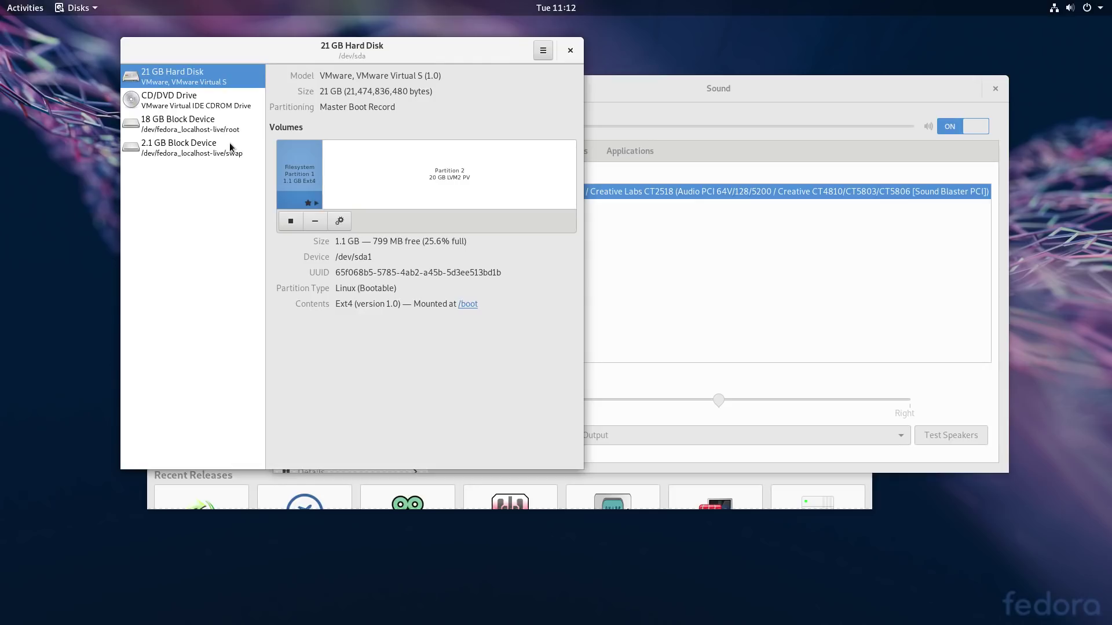
Step: Return to the Software store and start a search there
key("super")
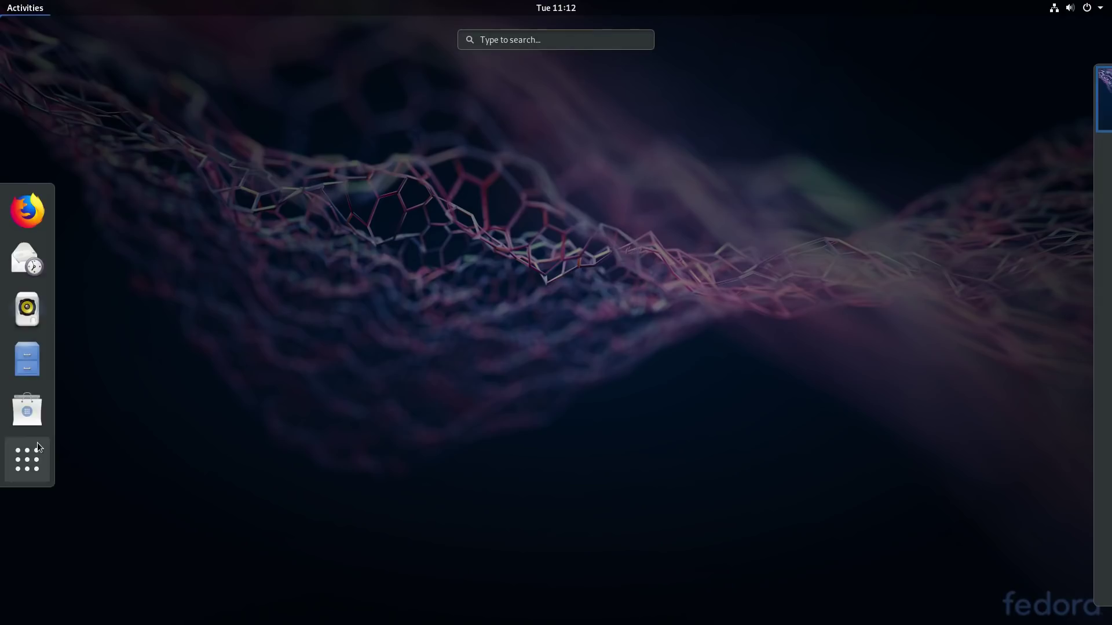
left_click(29, 412)
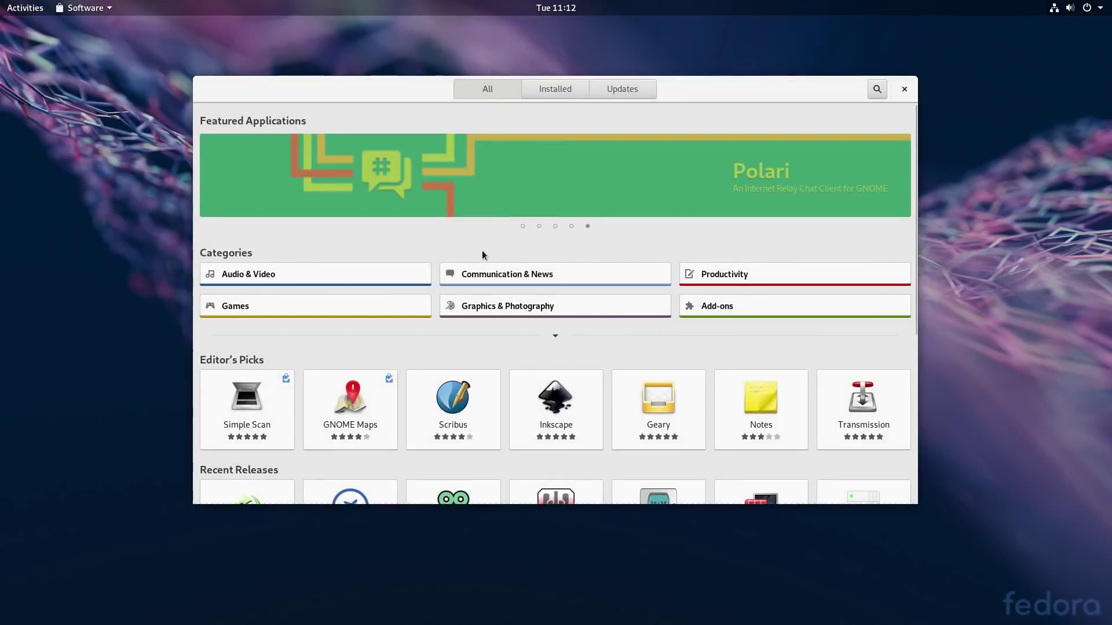
left_click(877, 88)
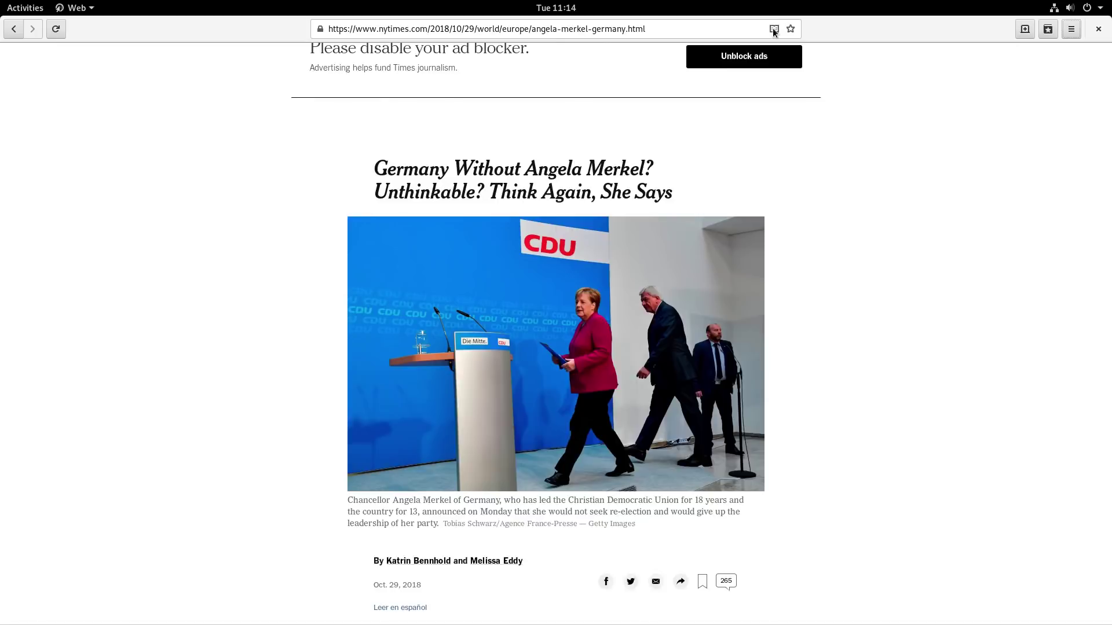
Step: Read the news article in reader view, close GNOME Web, and show all installed applications
left_click(773, 30)
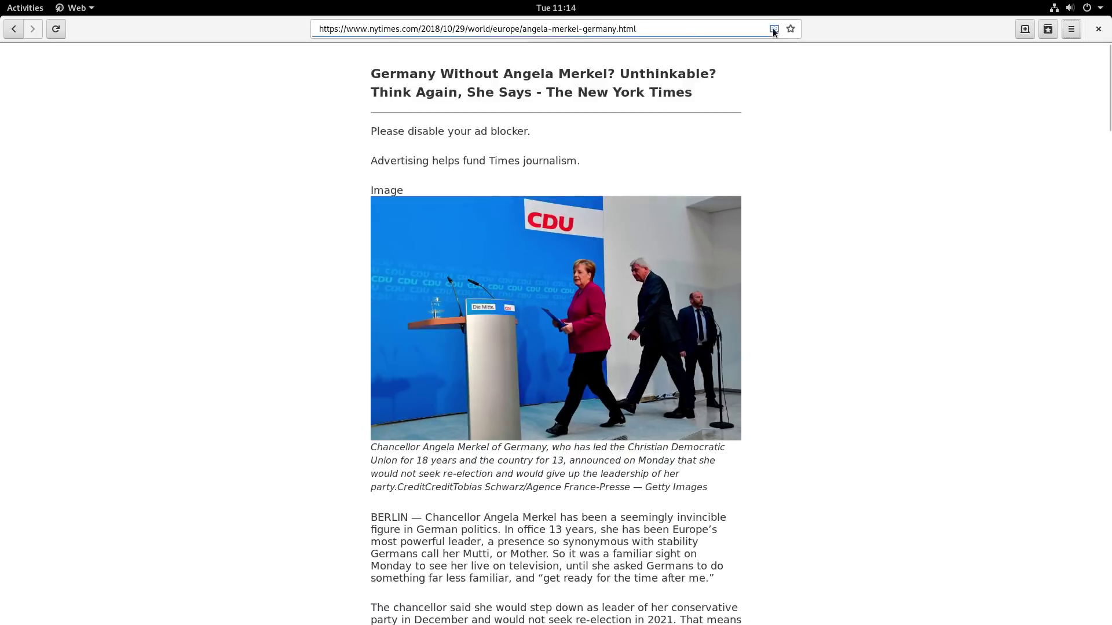
scroll(740, 268, "down", 8)
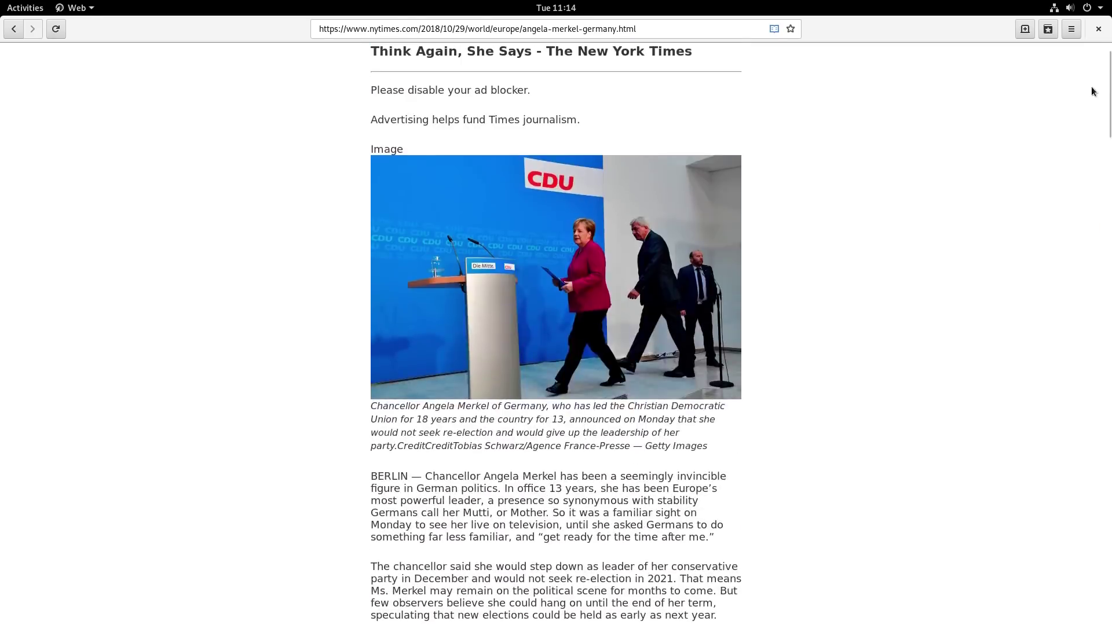
left_click(1100, 28)
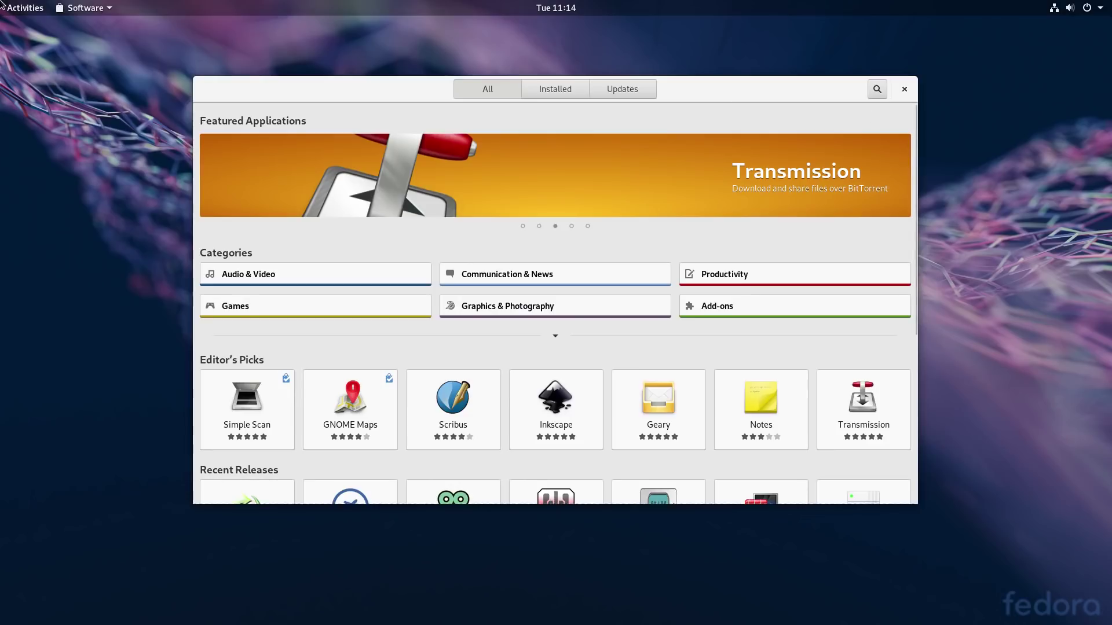
mouse_move(1, 0)
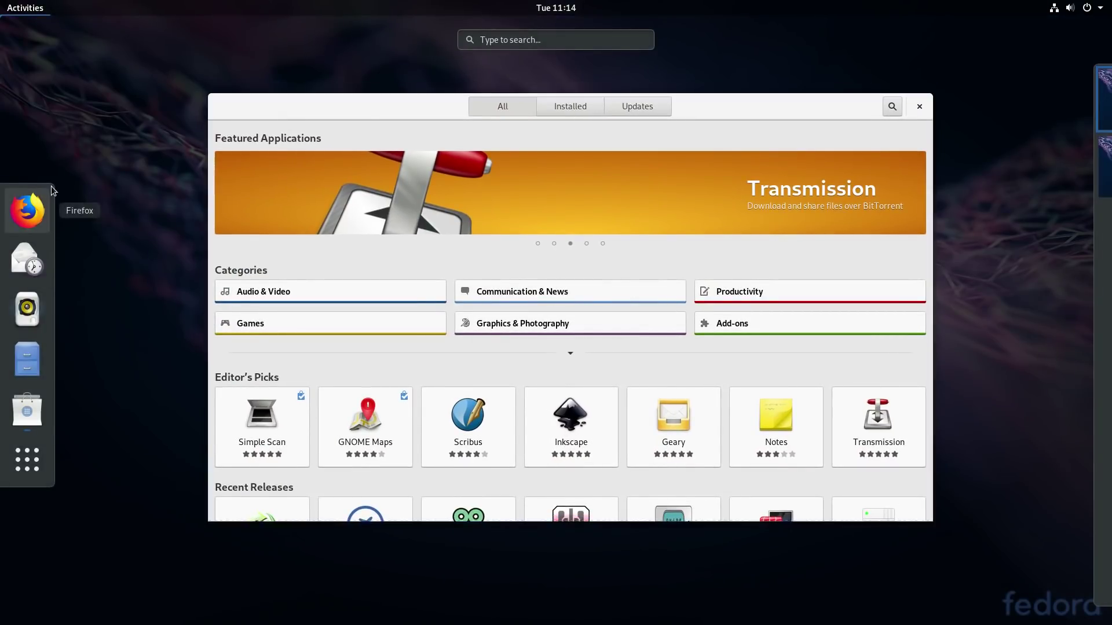
left_click(377, 100)
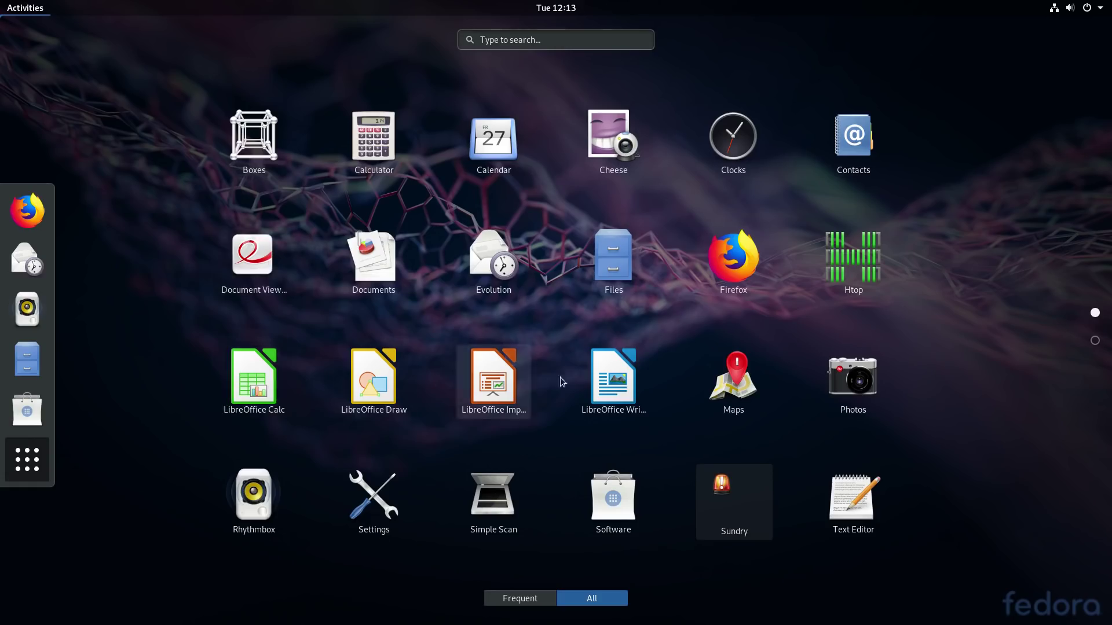
Step: Launch LibreOffice Writer and tile it on the left half beside Firefox
left_click(614, 374)
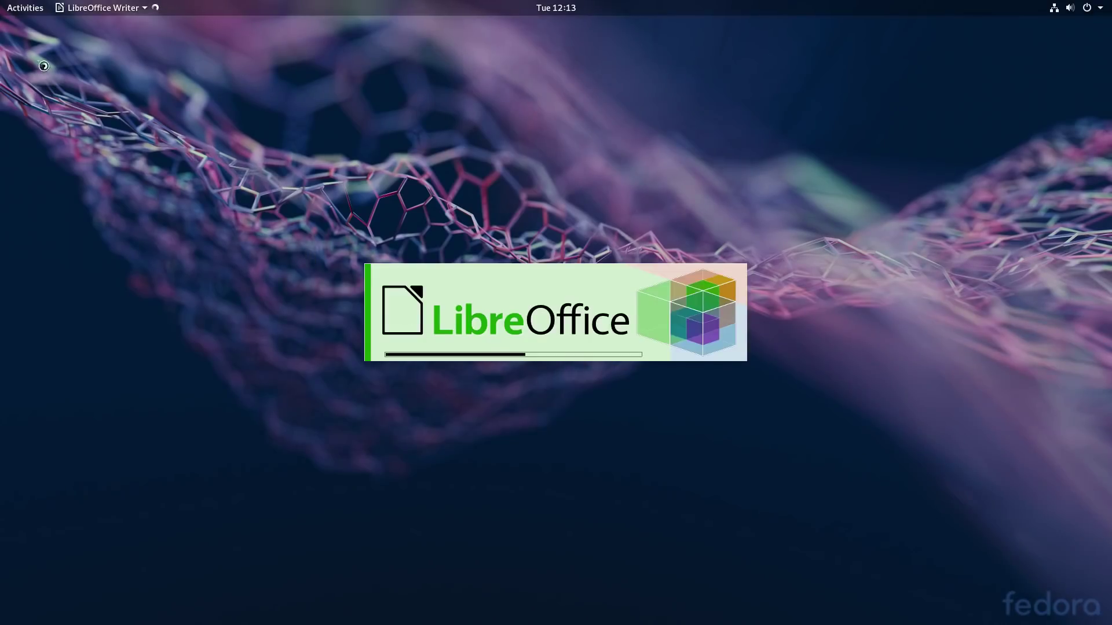
left_click(31, 12)
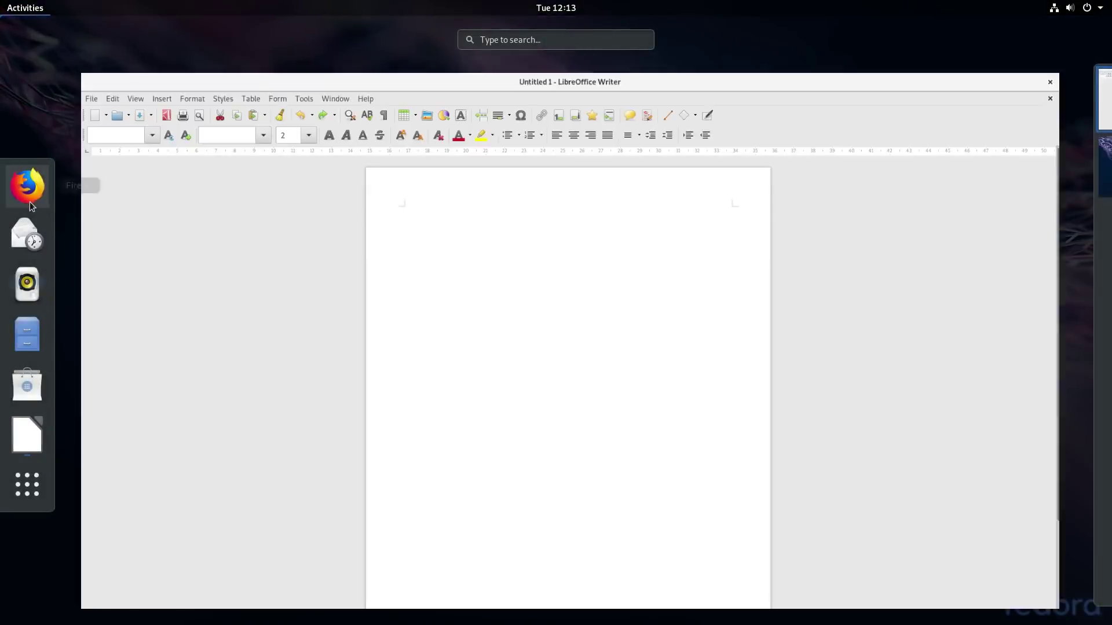
left_click(164, 183)
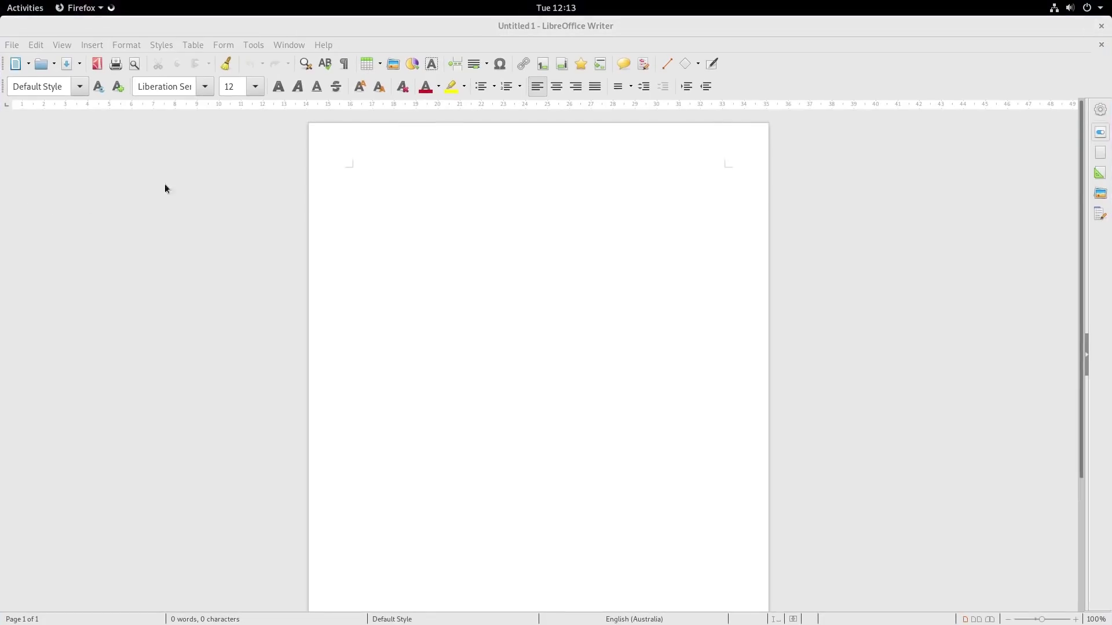
left_click_drag(255, 33, 2, 179)
left_click_drag(613, 88, 1109, 147)
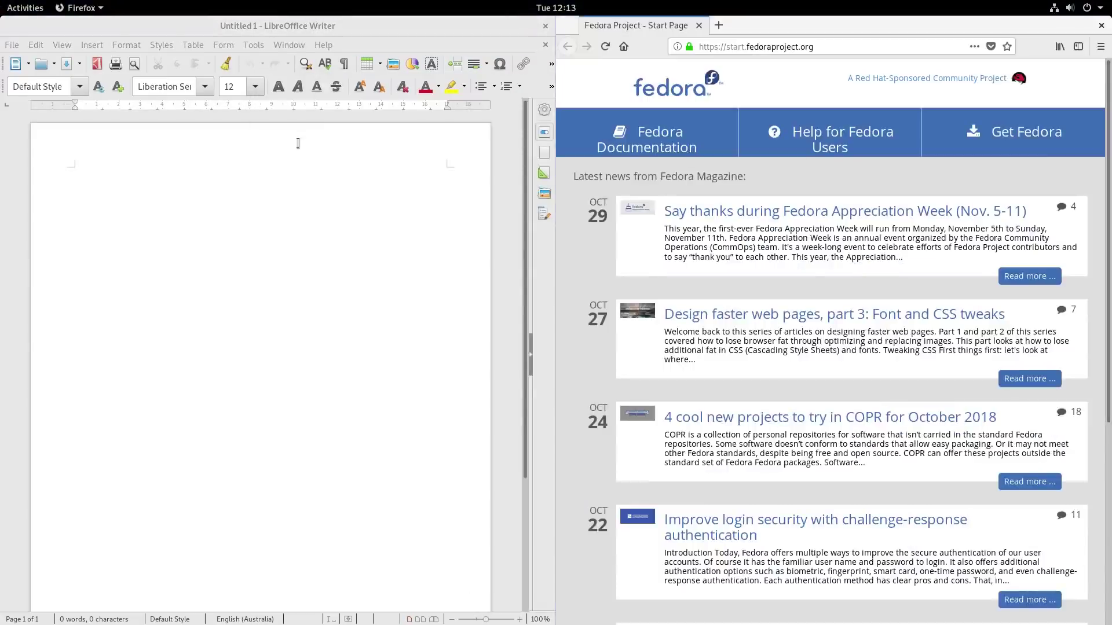
Step: Check the LibreOffice version (6.1.2.1) under Help > About LibreOffice
left_click(279, 27)
left_click(327, 47)
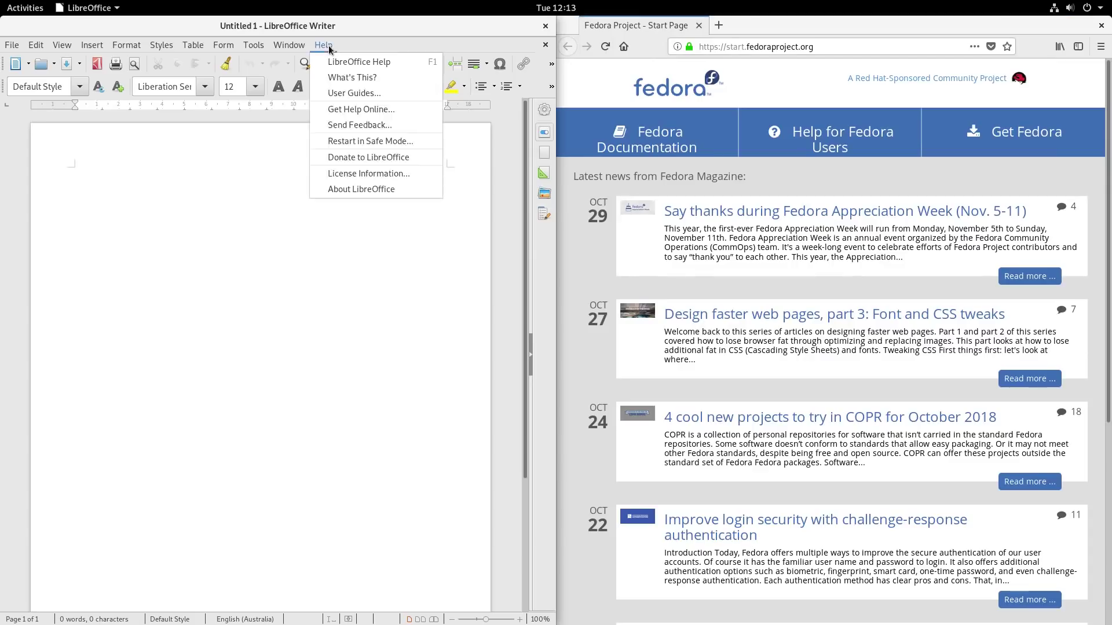
left_click(364, 189)
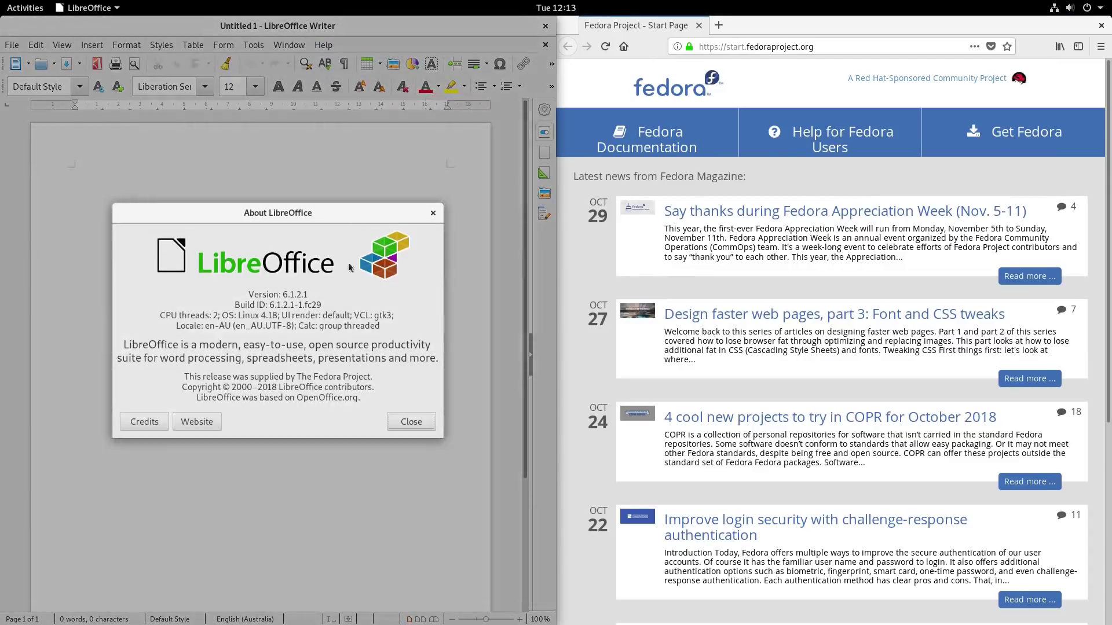
left_click(433, 212)
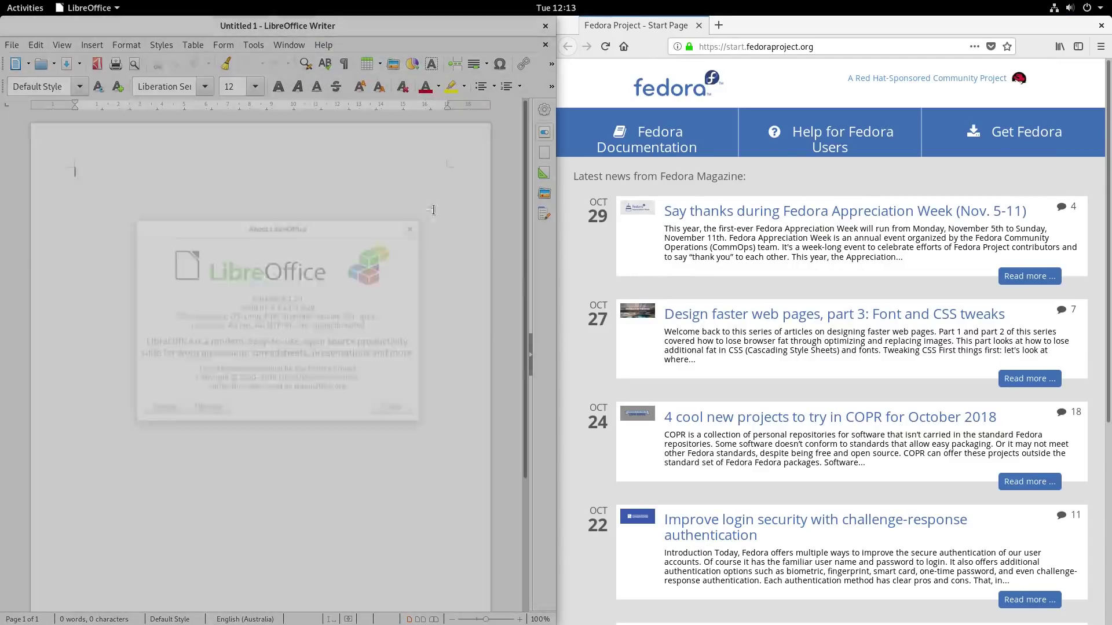
Step: Check the Firefox version (62.0.3) under Help > About Firefox
left_click(797, 36)
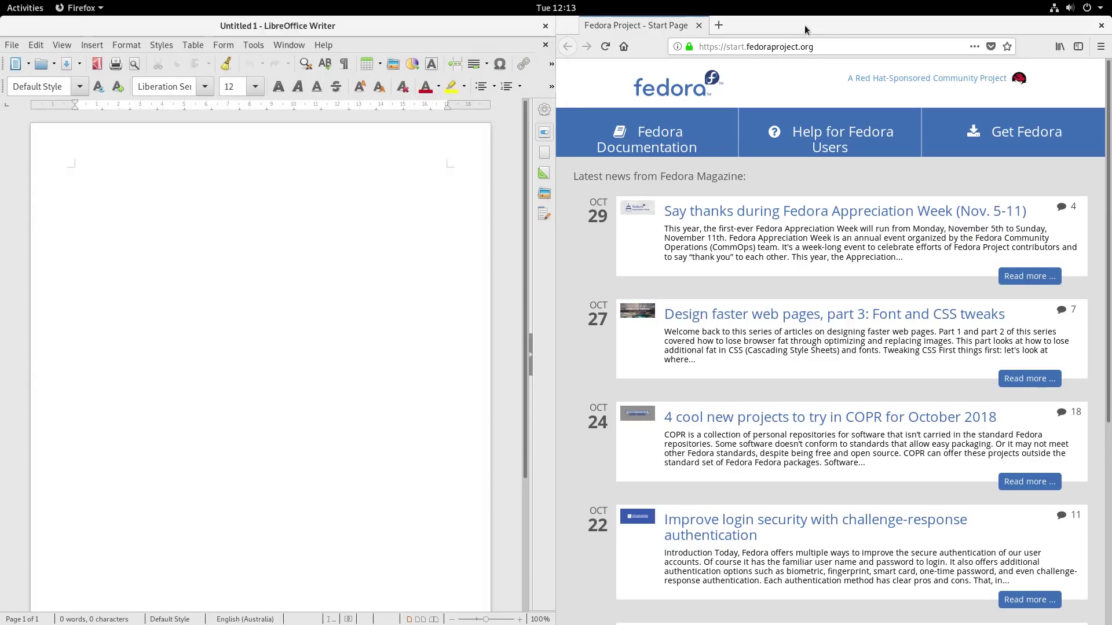
left_click(1090, 53)
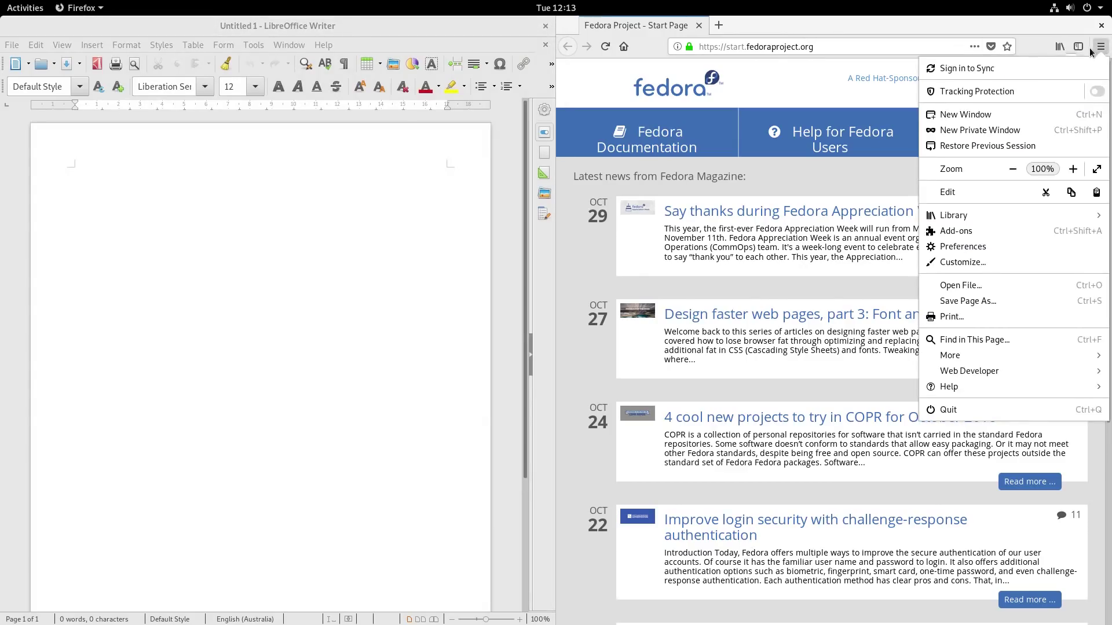
left_click(978, 385)
left_click(986, 207)
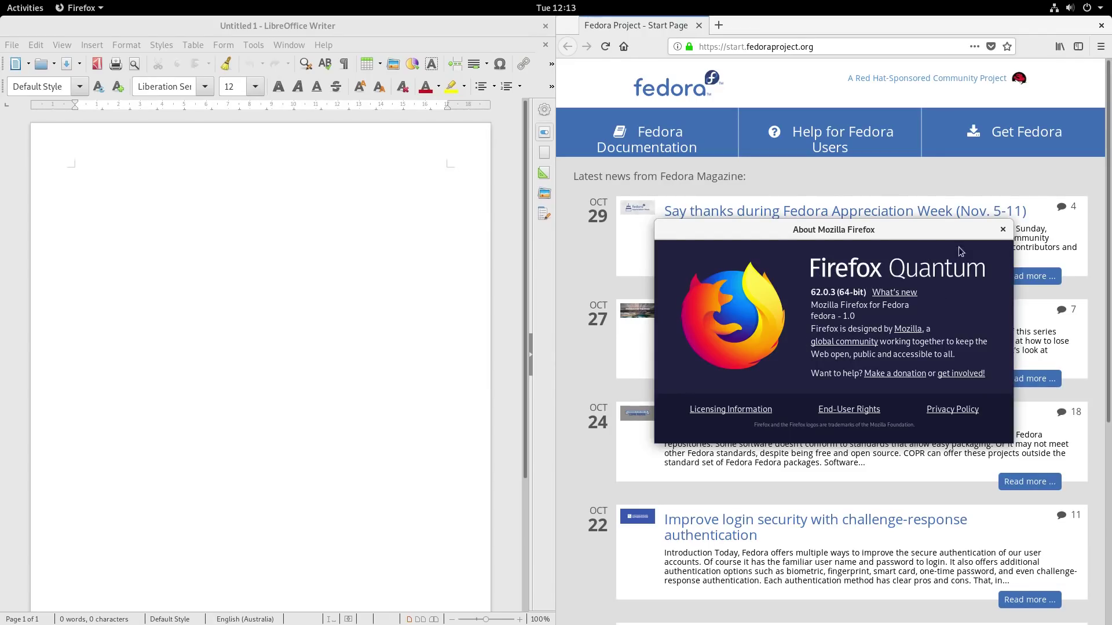
left_click(1002, 230)
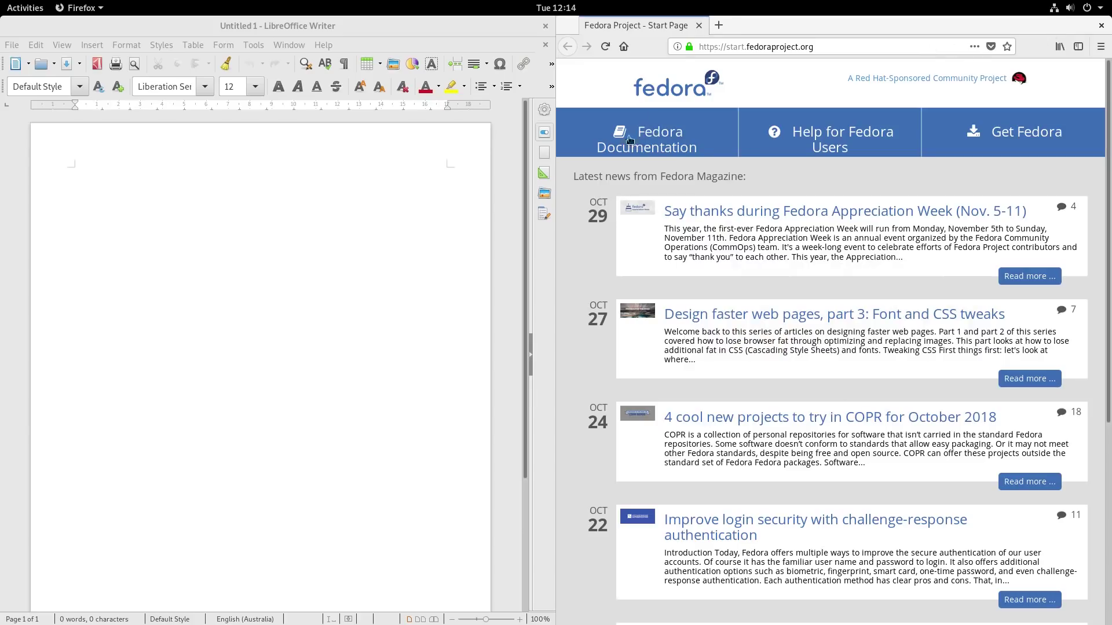
Step: Adjust the tiled split and type 'Testing testing one two three' in the document
left_click_drag(522, 178, 384, 185)
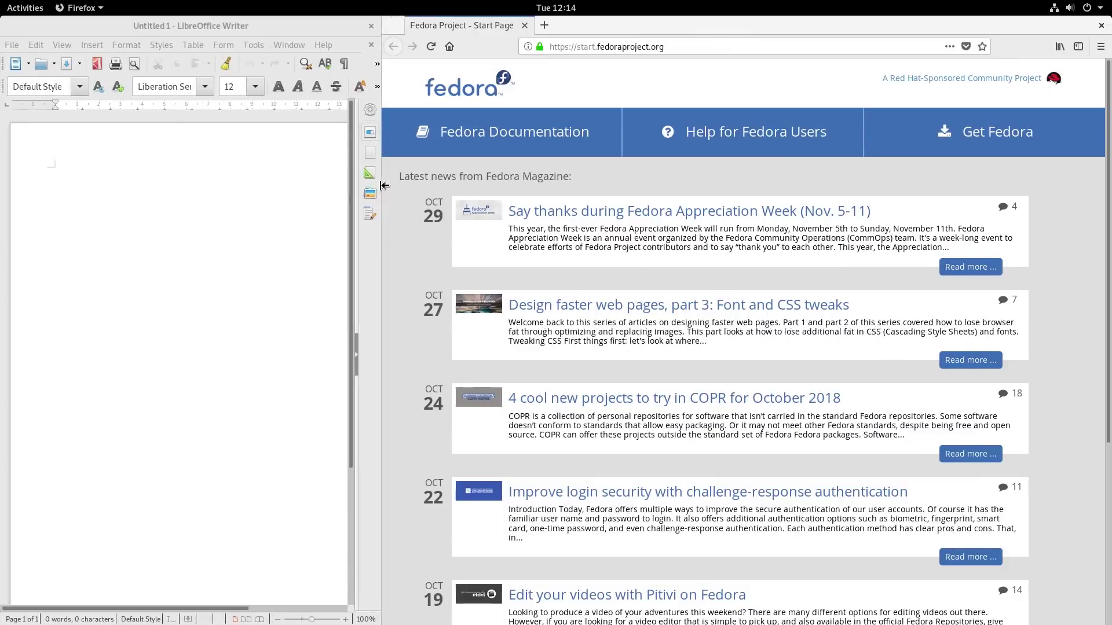
left_click_drag(384, 185, 784, 194)
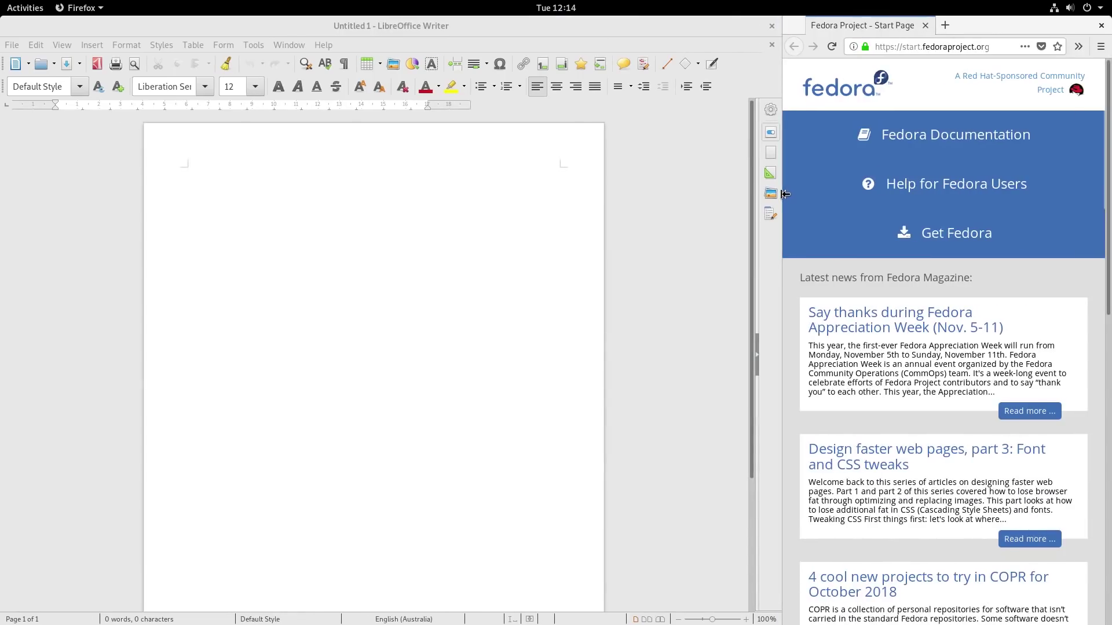
left_click(365, 185)
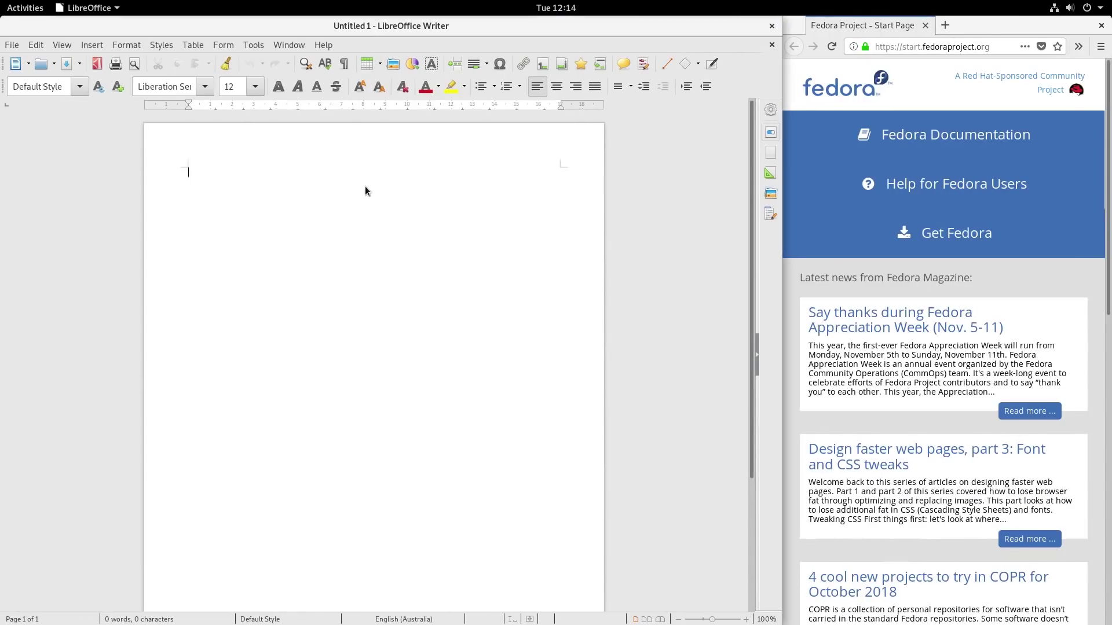
type("Testing te")
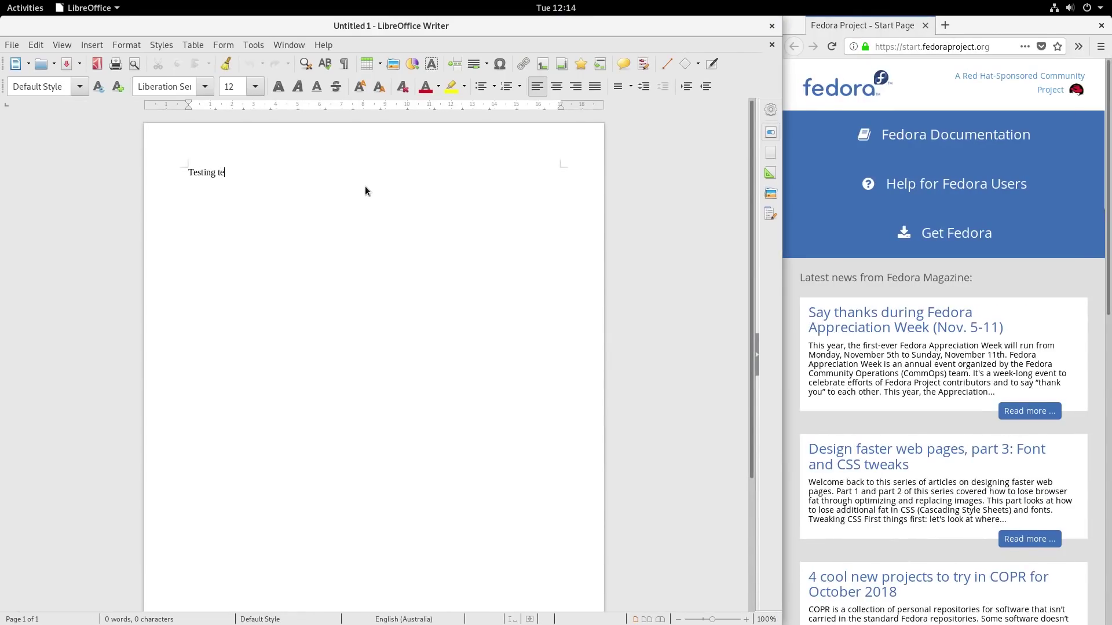
type("sting one two three")
Step: Untile Writer and Firefox so they float as overlapping windows, Firefox in front
left_click_drag(479, 27, 421, 90)
left_click_drag(989, 24, 695, 49)
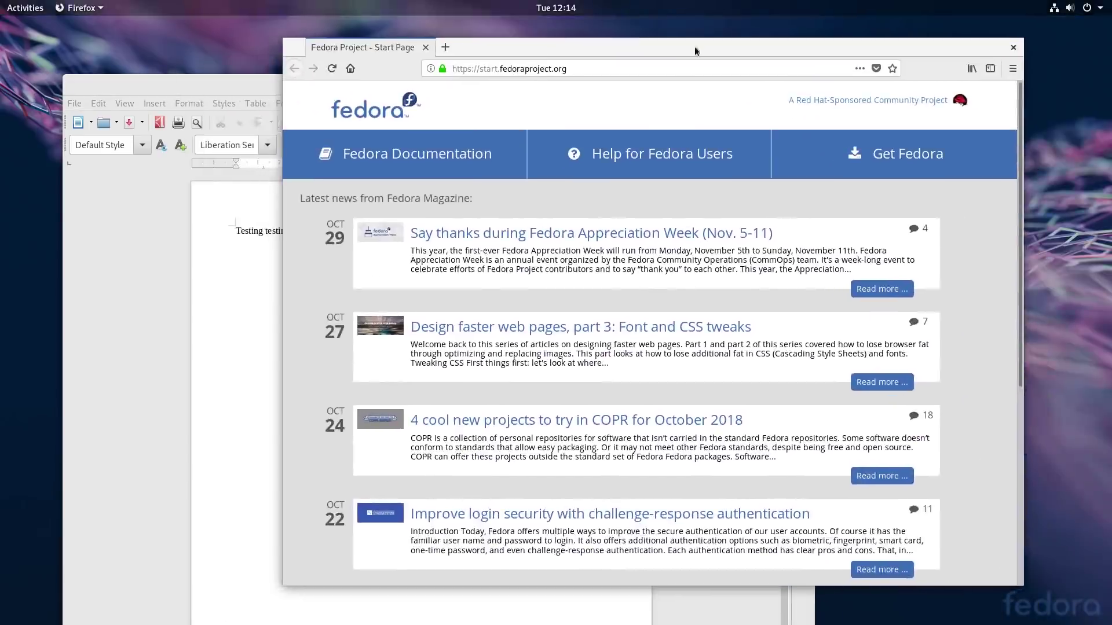
left_click(26, 8)
left_click(25, 7)
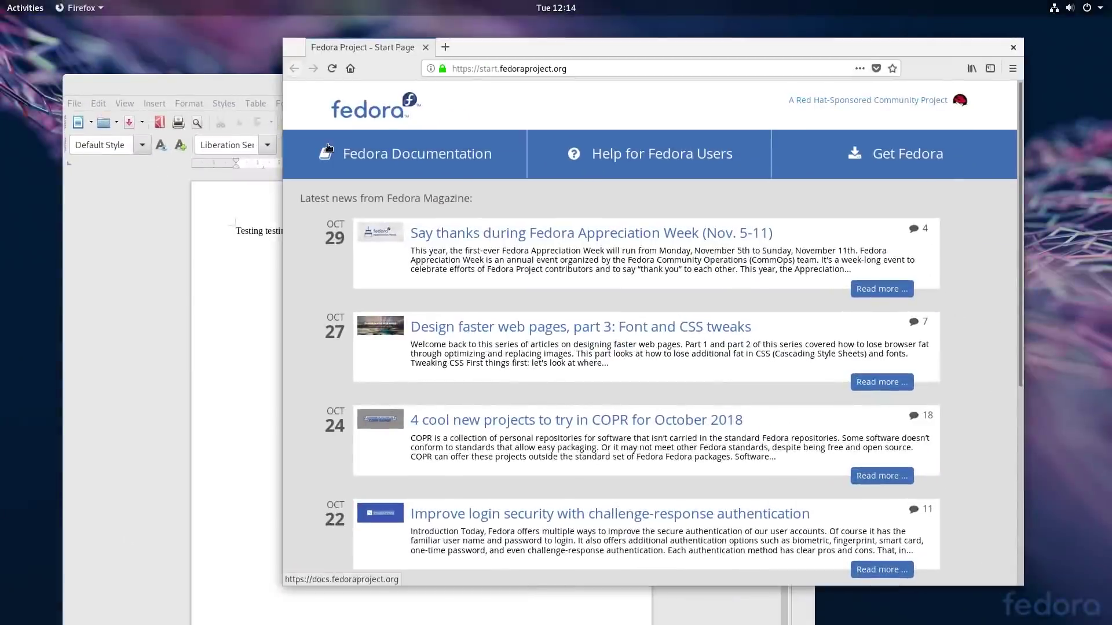
Step: Move to the empty second workspace and launch Rhythmbox from the dash
key("super")
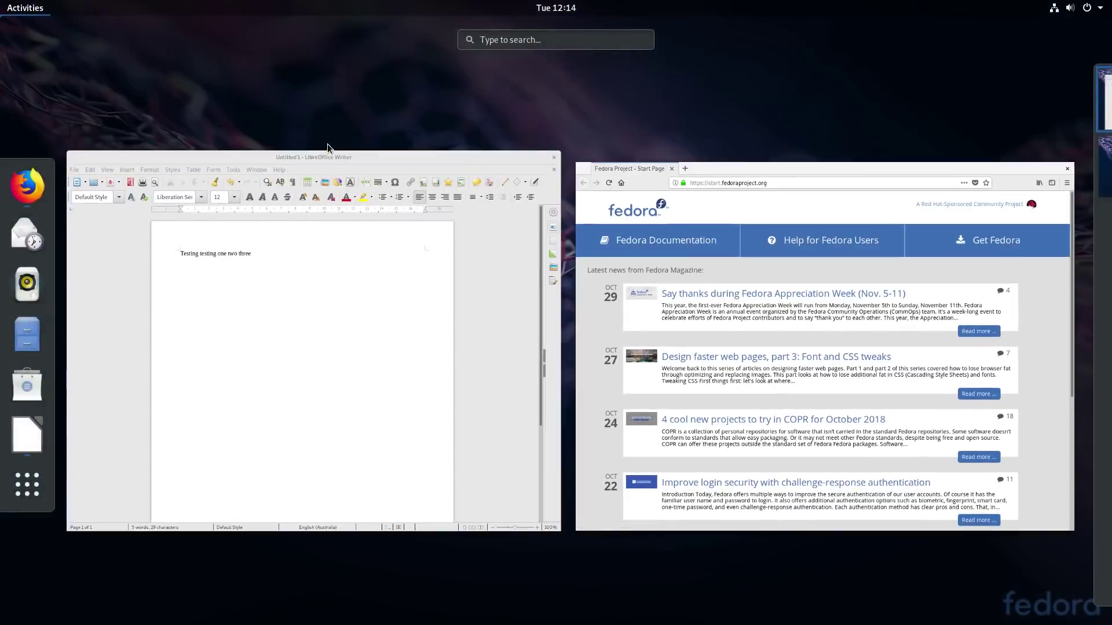
key("super")
key("ctrl+alt+Down")
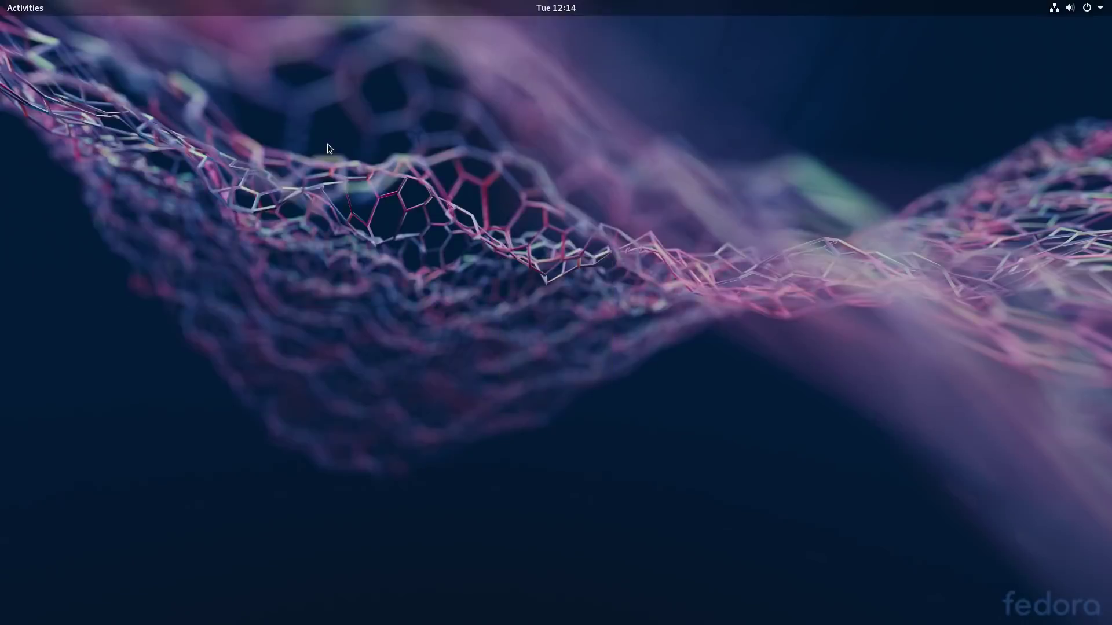
left_click(25, 5)
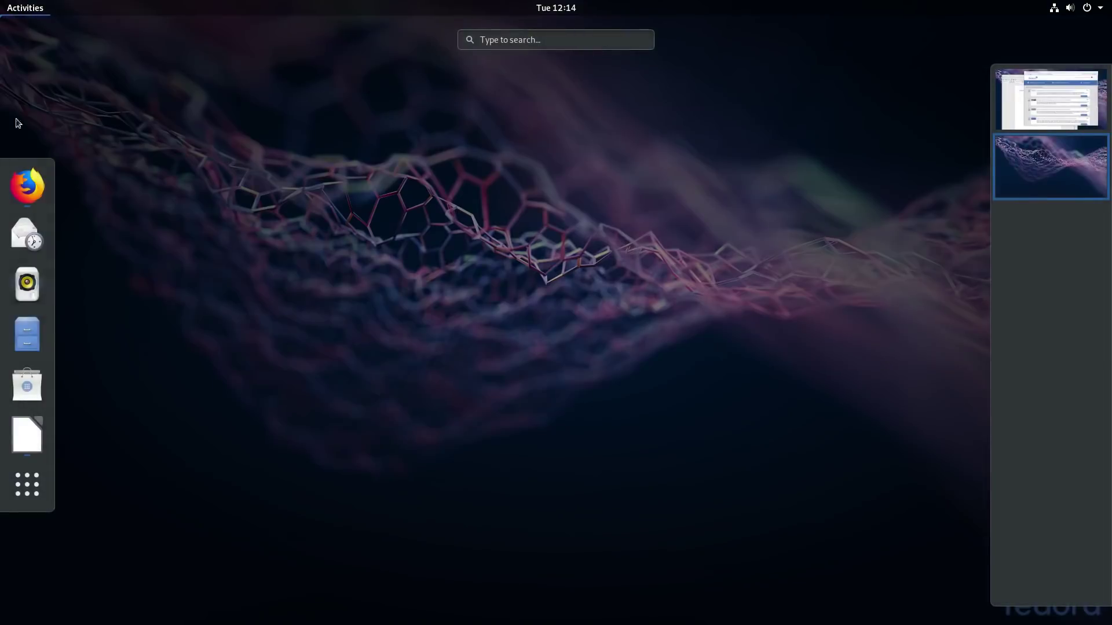
left_click(28, 297)
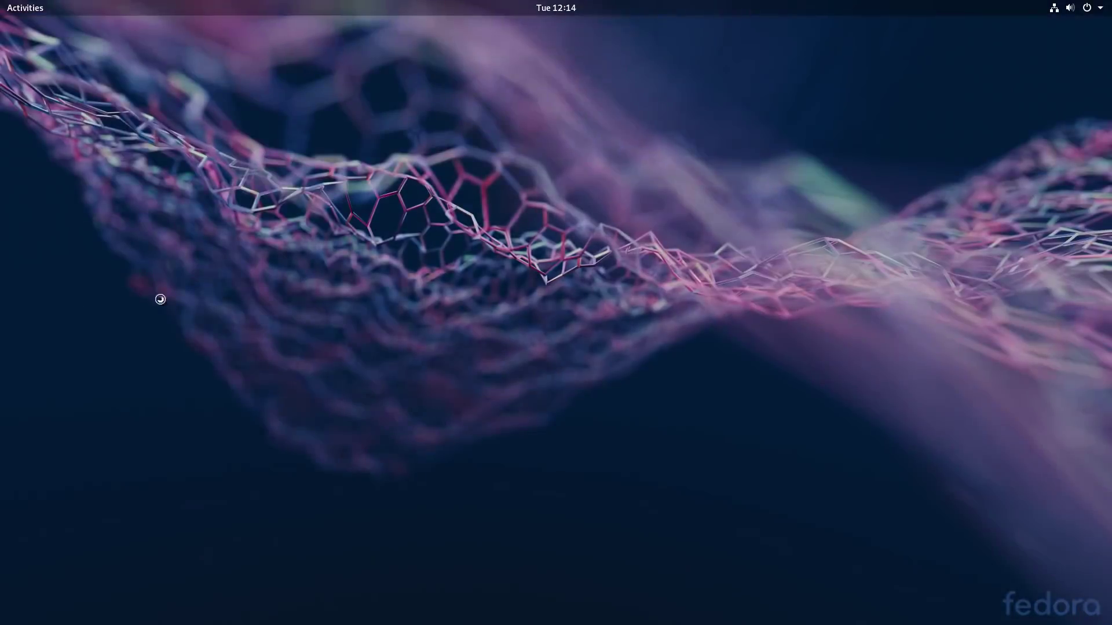
Step: Show the applications grid, open the Utilities folder, and return to page 1
left_click(25, 8)
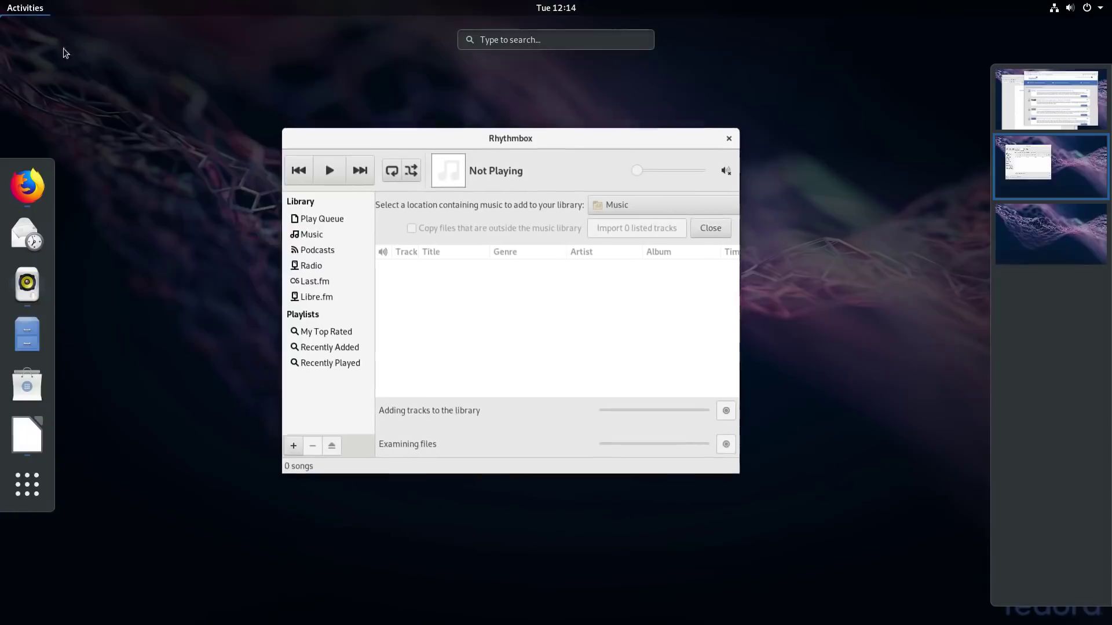
left_click(44, 484)
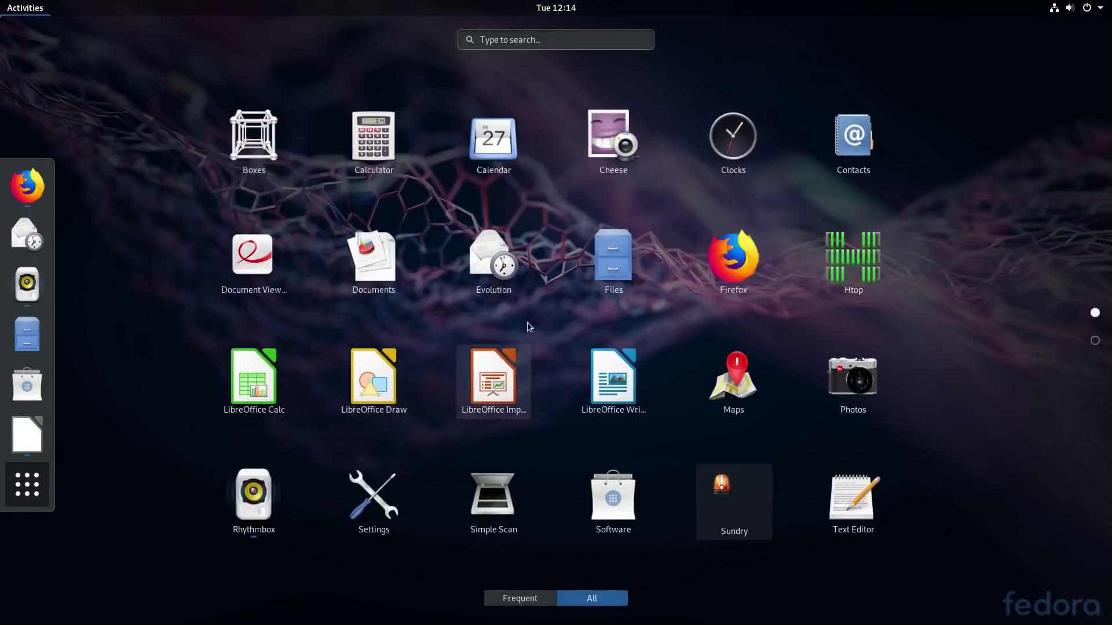
scroll(574, 330, "down", 1)
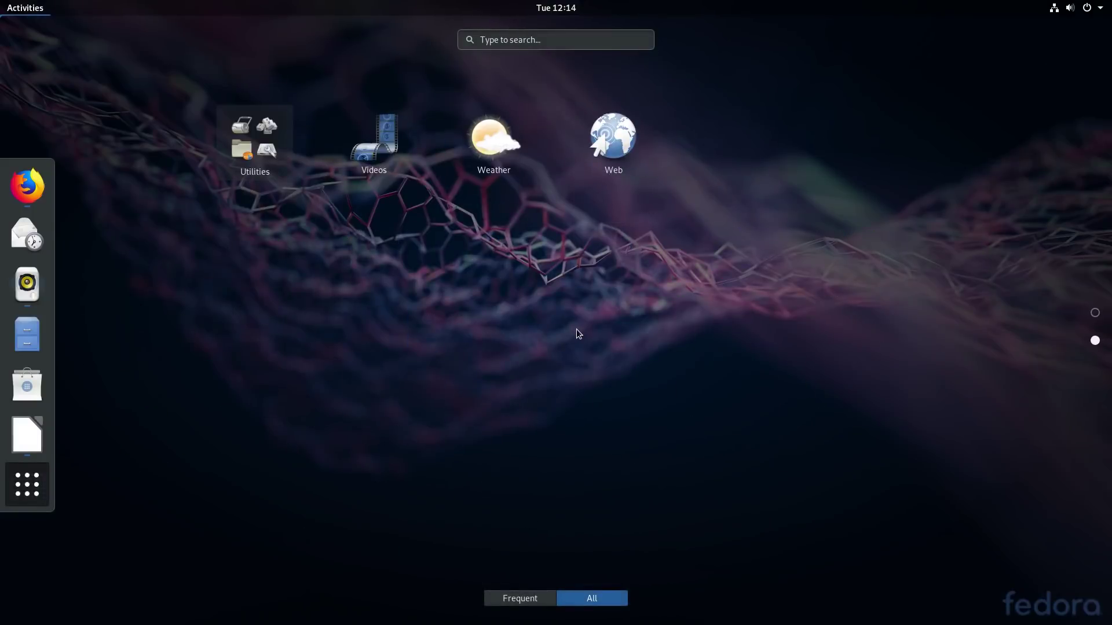
left_click(255, 145)
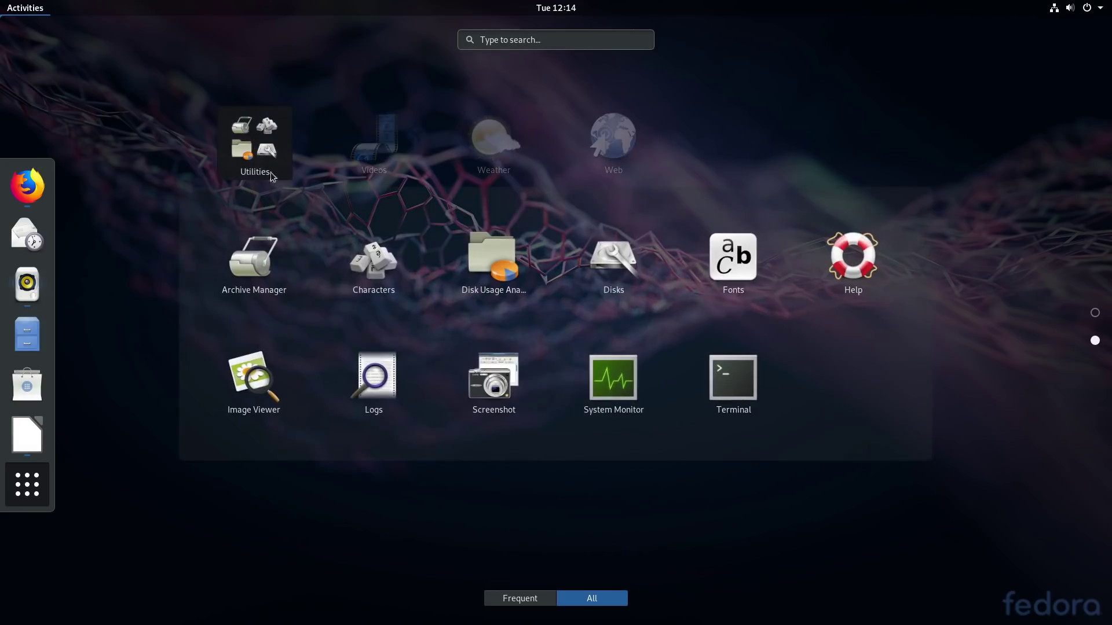
scroll(318, 235, "up", 1)
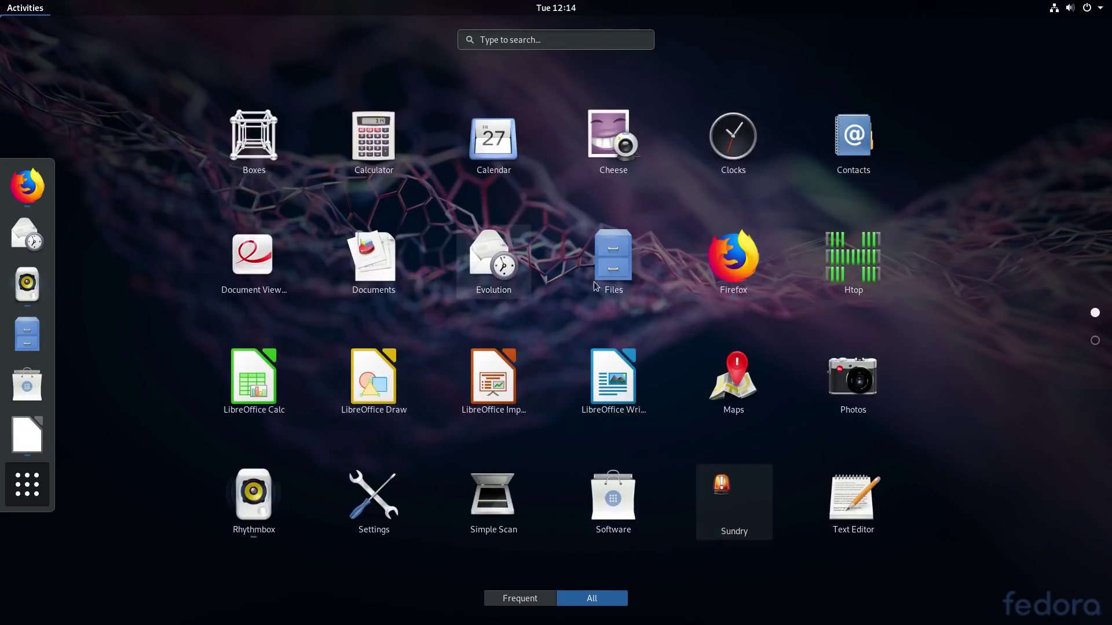
Step: Launch Photos, dismiss the device notice, check the empty Albums, Favorites and Photos views, then close it
left_click(853, 379)
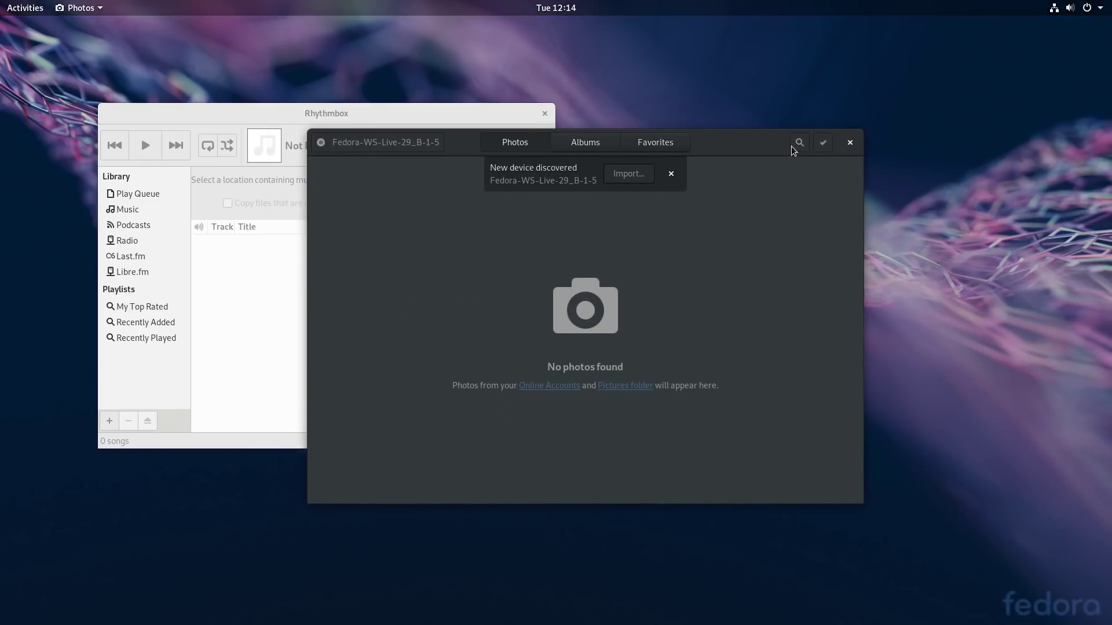
left_click(673, 173)
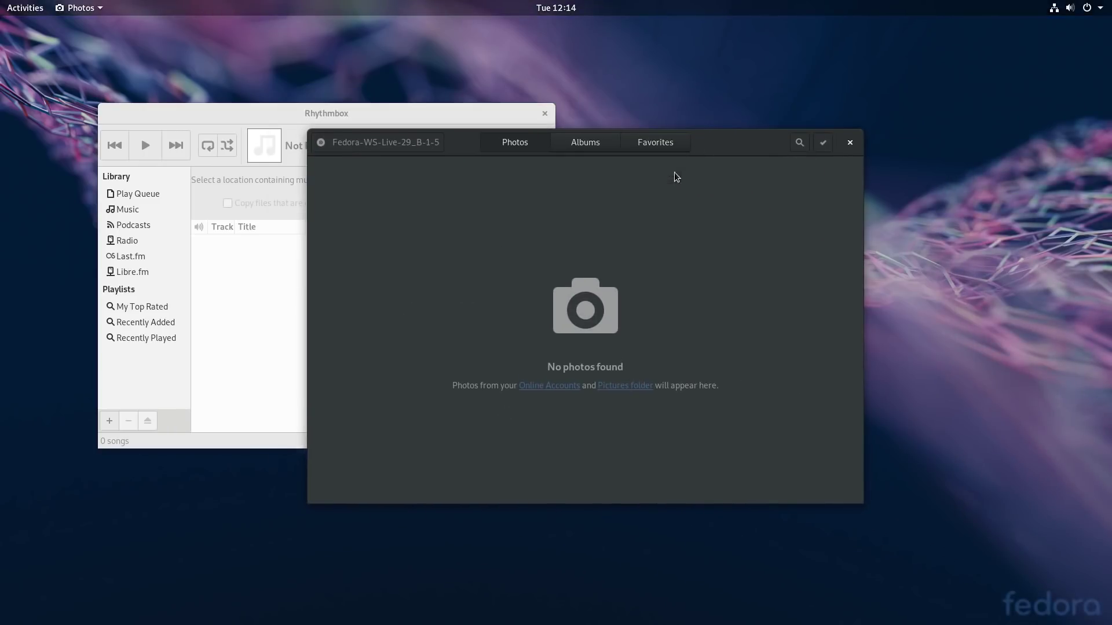
left_click(586, 143)
left_click(646, 148)
left_click(586, 148)
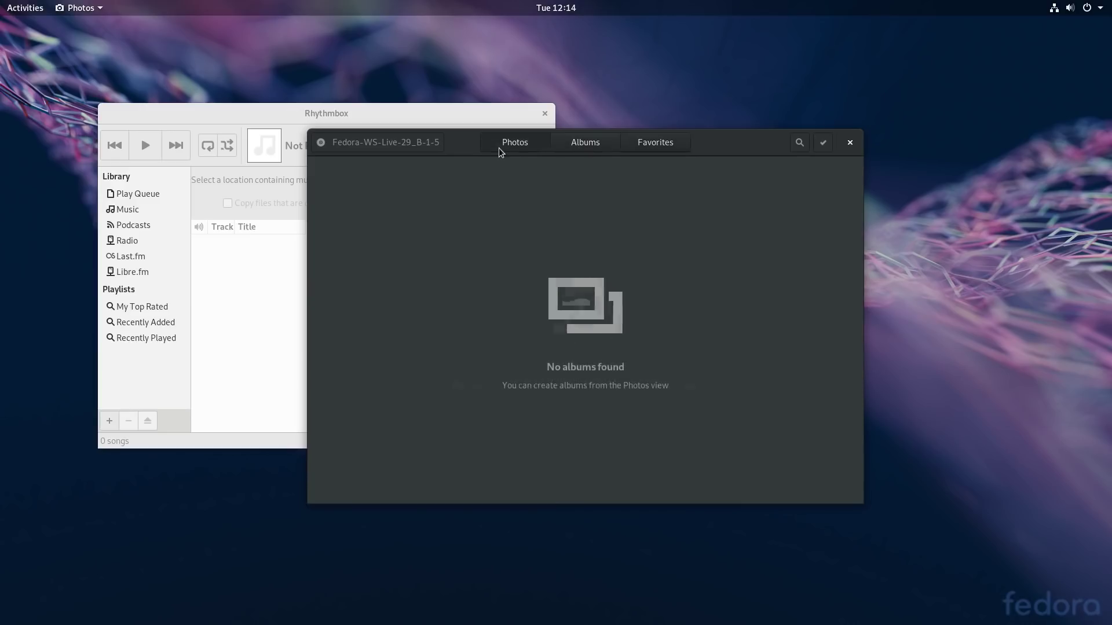
left_click(499, 148)
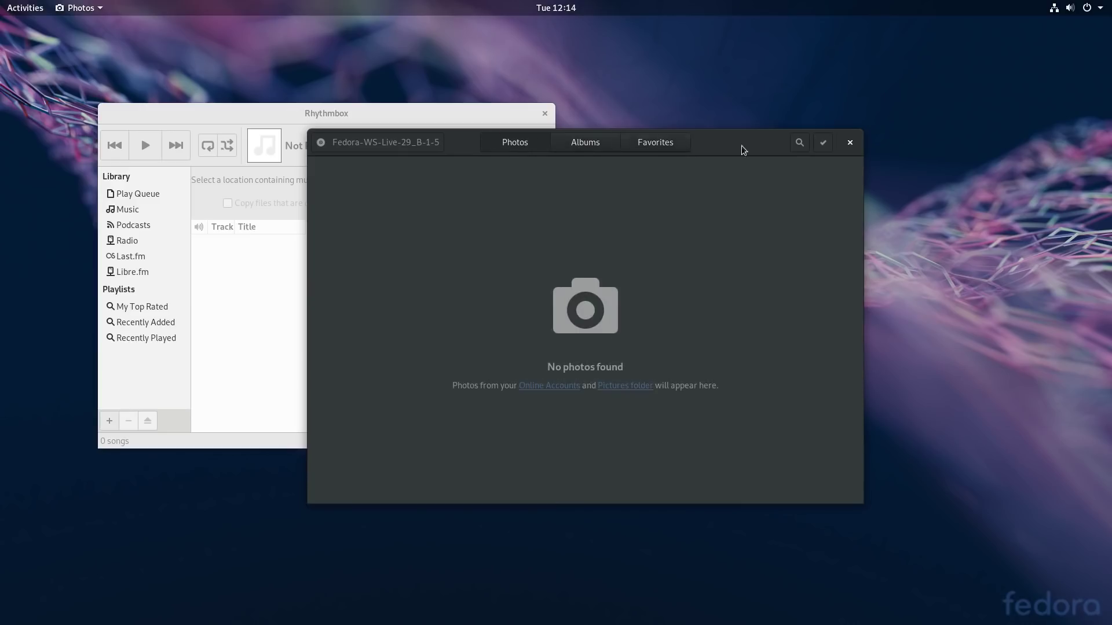
left_click(850, 142)
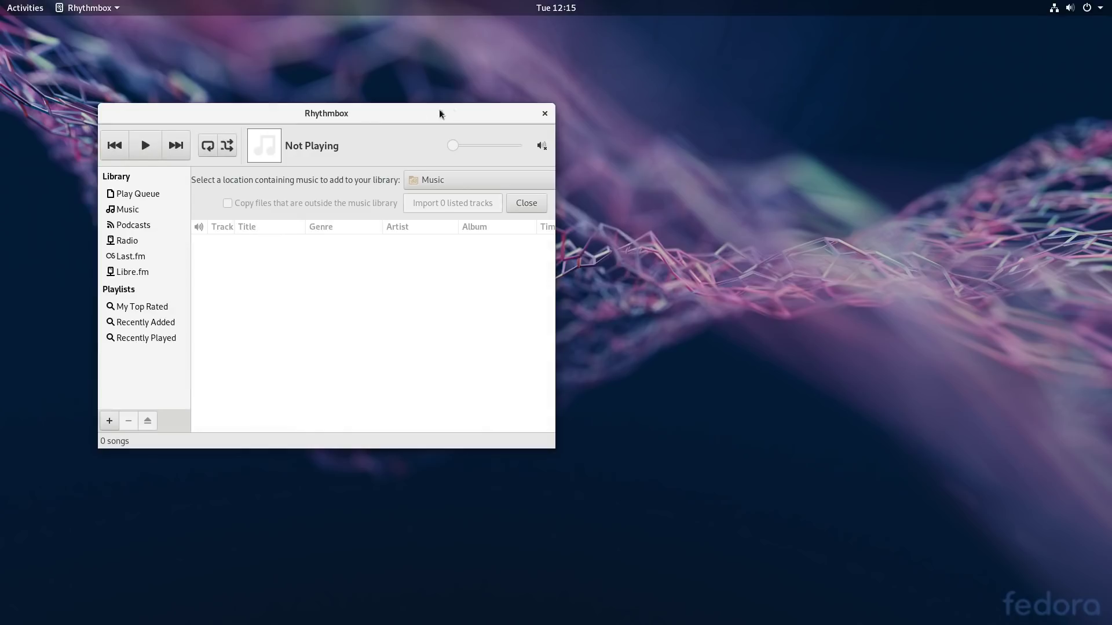
Step: Launch GNOME Software from the applications grid and open the Geary app's details page
left_click(12, 10)
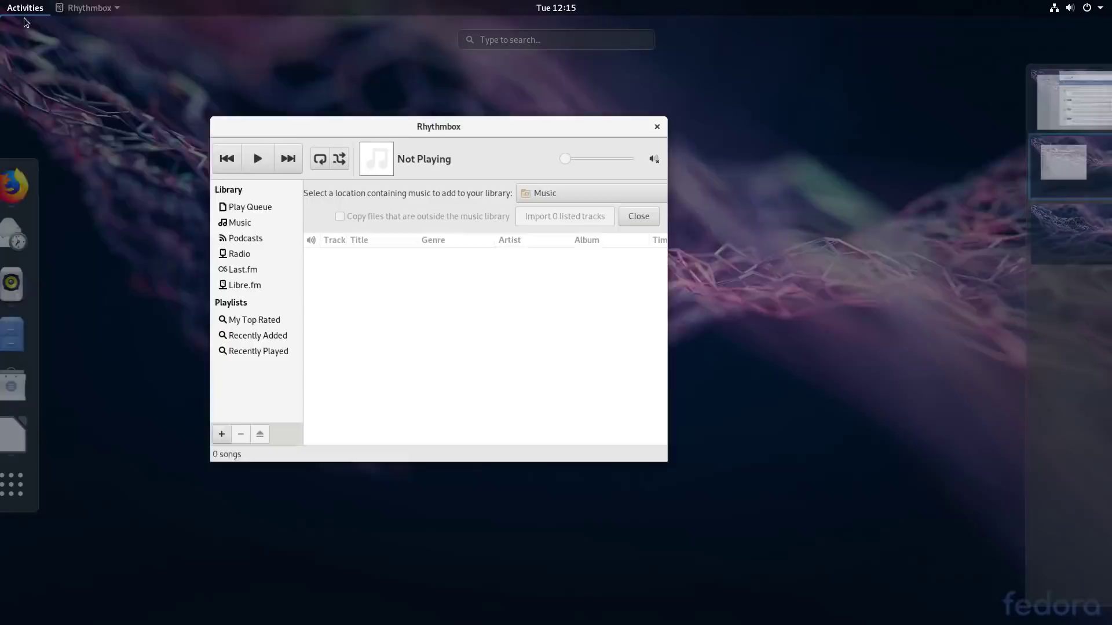
left_click(7, 484)
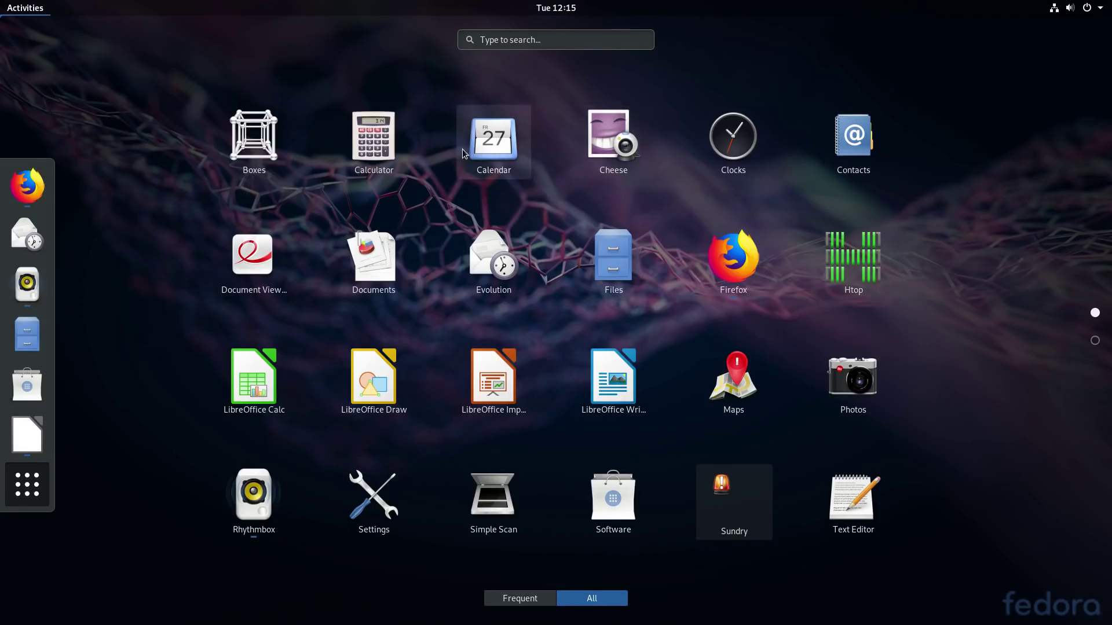
scroll(435, 293, "down", 1)
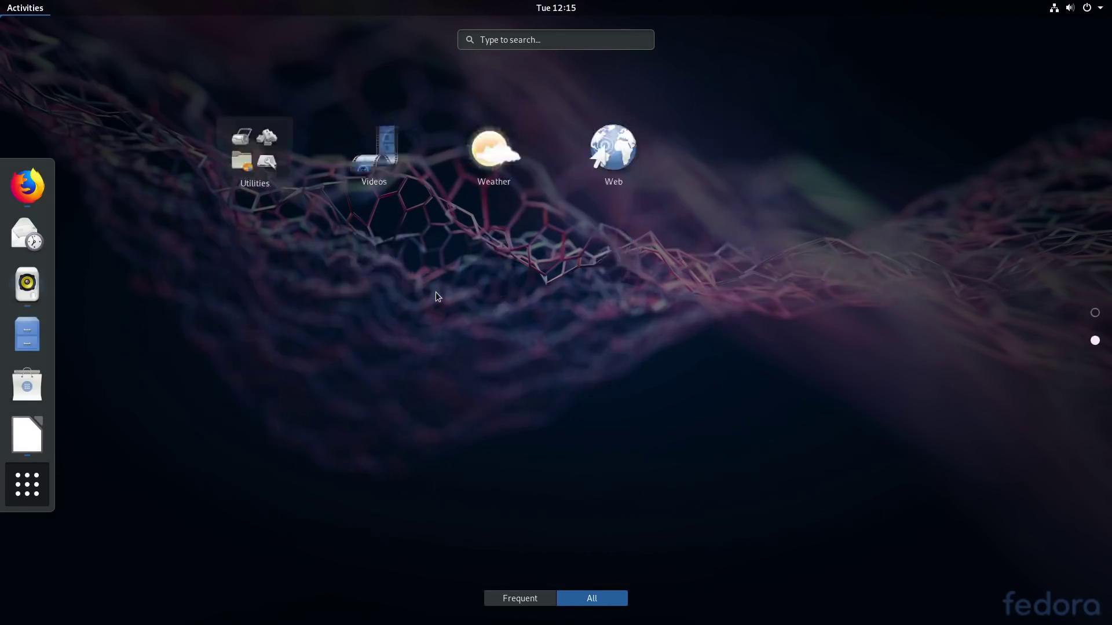
scroll(436, 292, "up", 1)
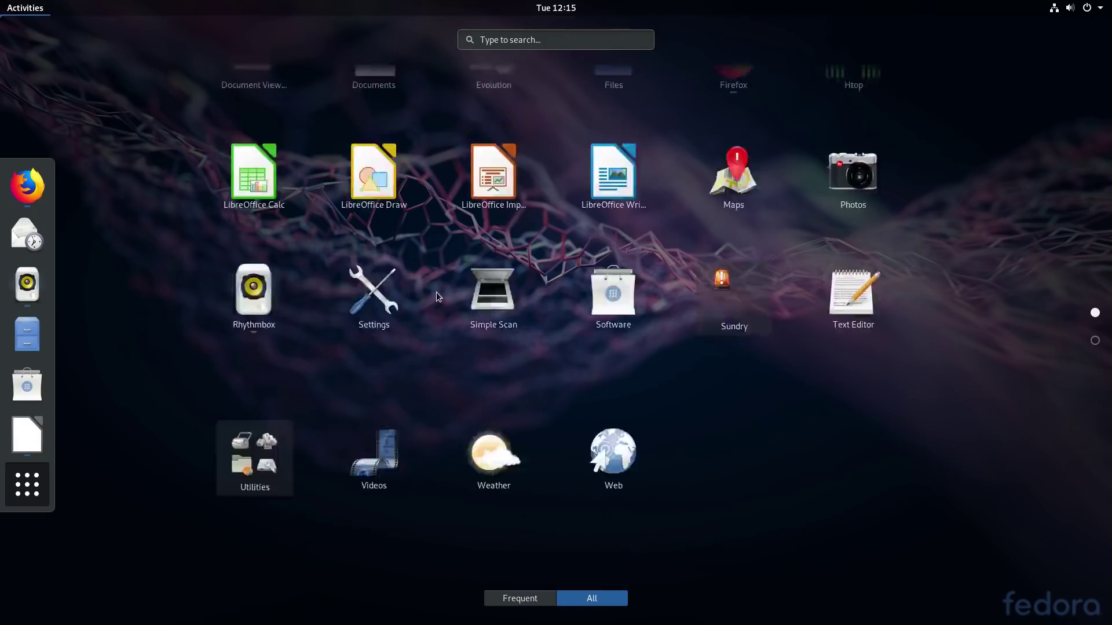
left_click(24, 379)
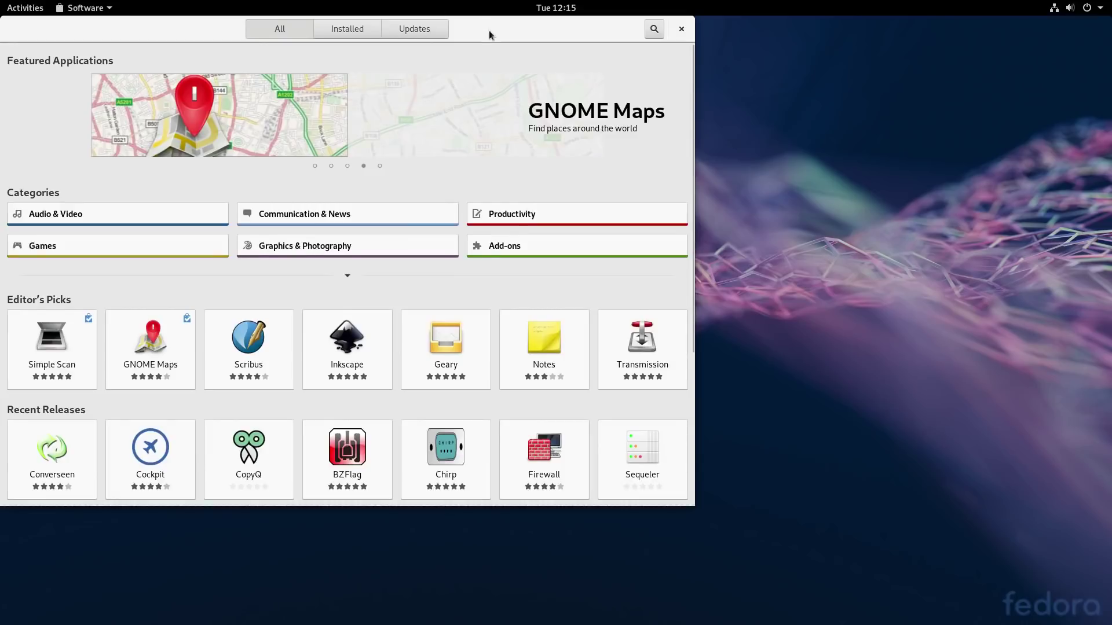
left_click_drag(489, 29, 622, 72)
left_click(586, 385)
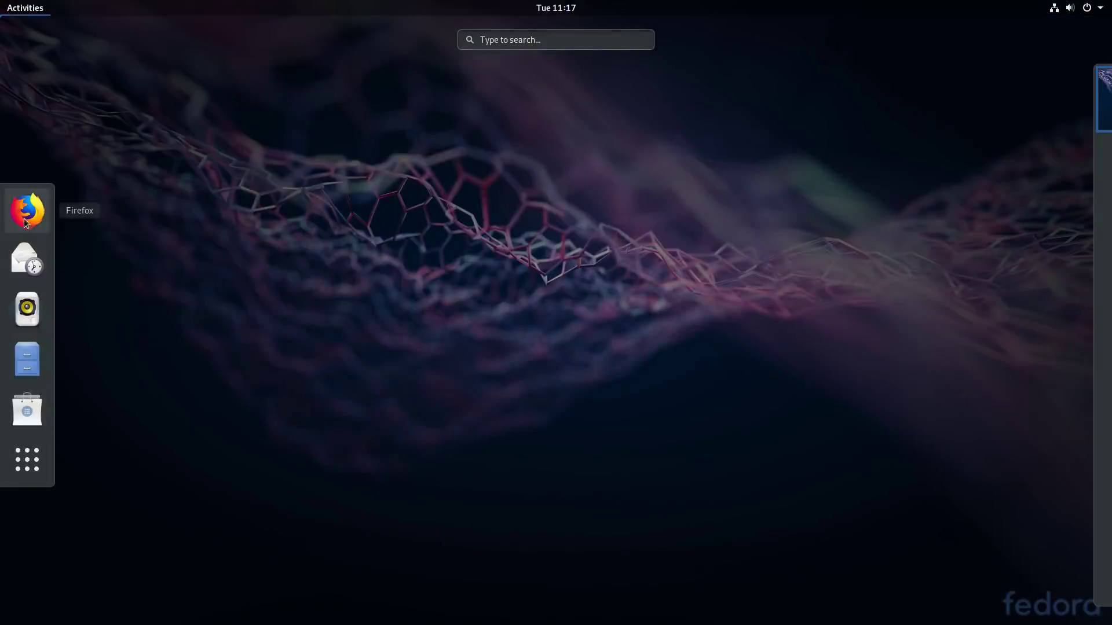
Step: Launch Firefox, search 'fedy', and open the 'Fedy – Tweak your Fedora' site at folkswithhats.org
left_click(23, 214)
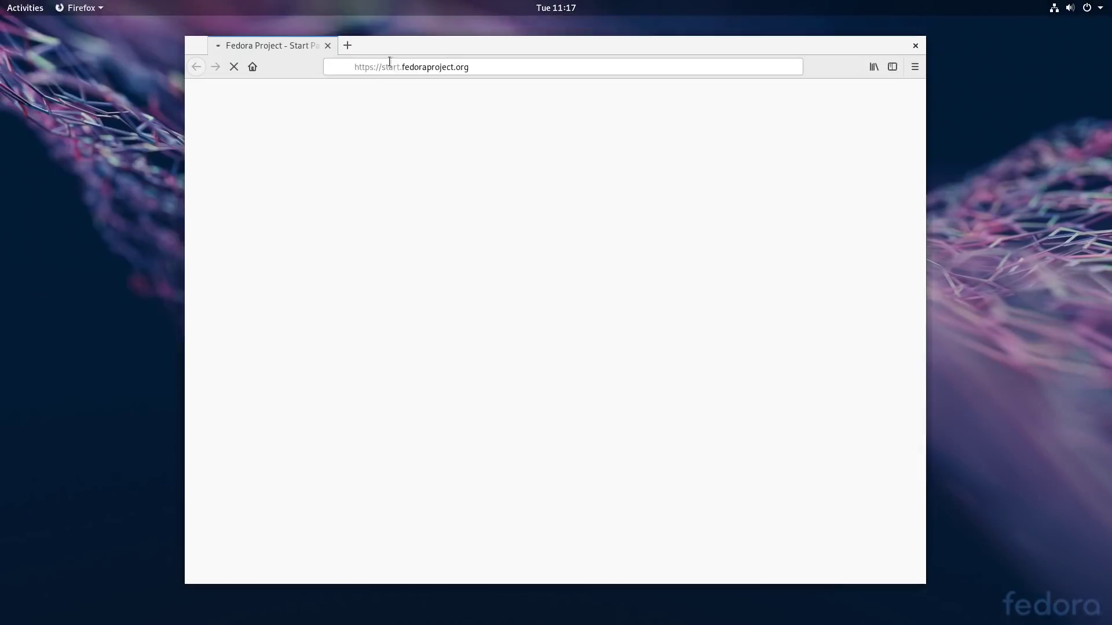
left_click(399, 65)
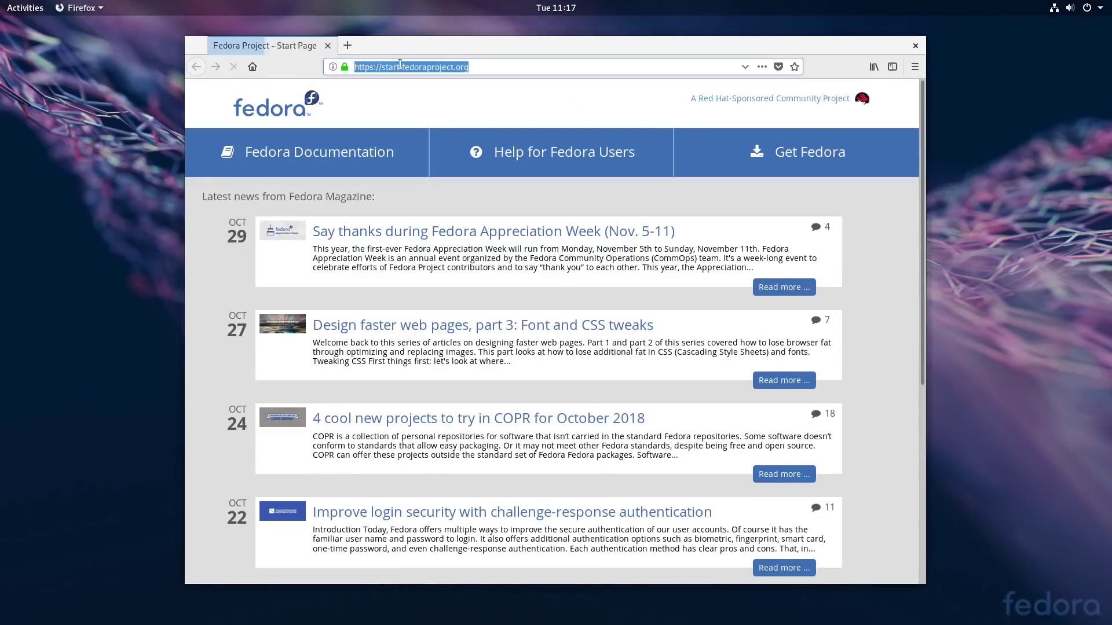
type("fedy")
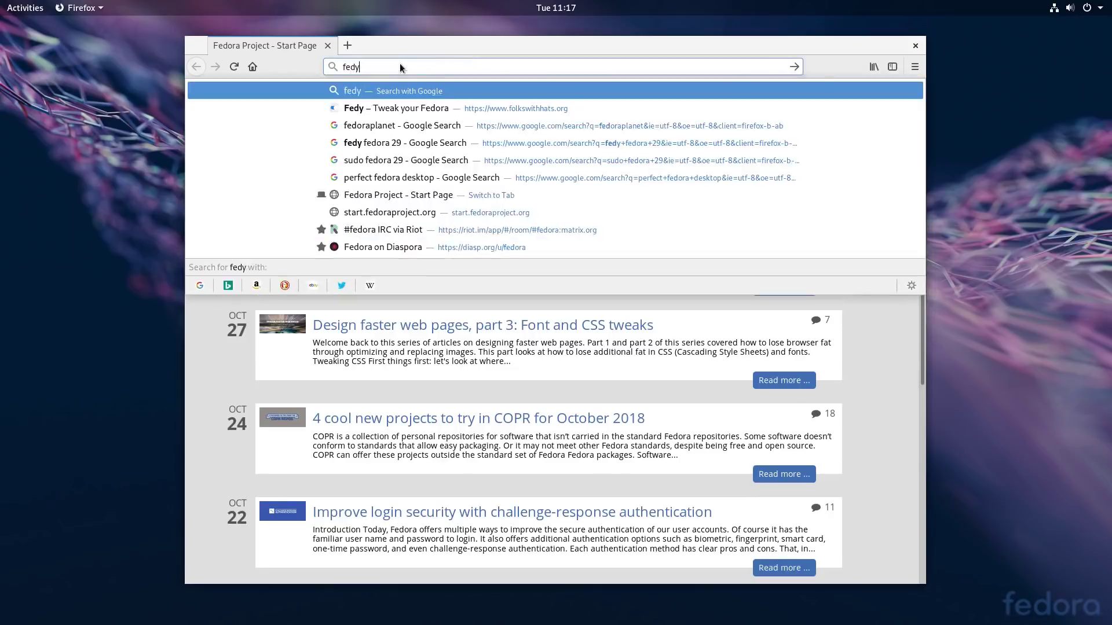
key("Down")
key("Down")
key("Down")
key("Down")
key("Down")
key("Return")
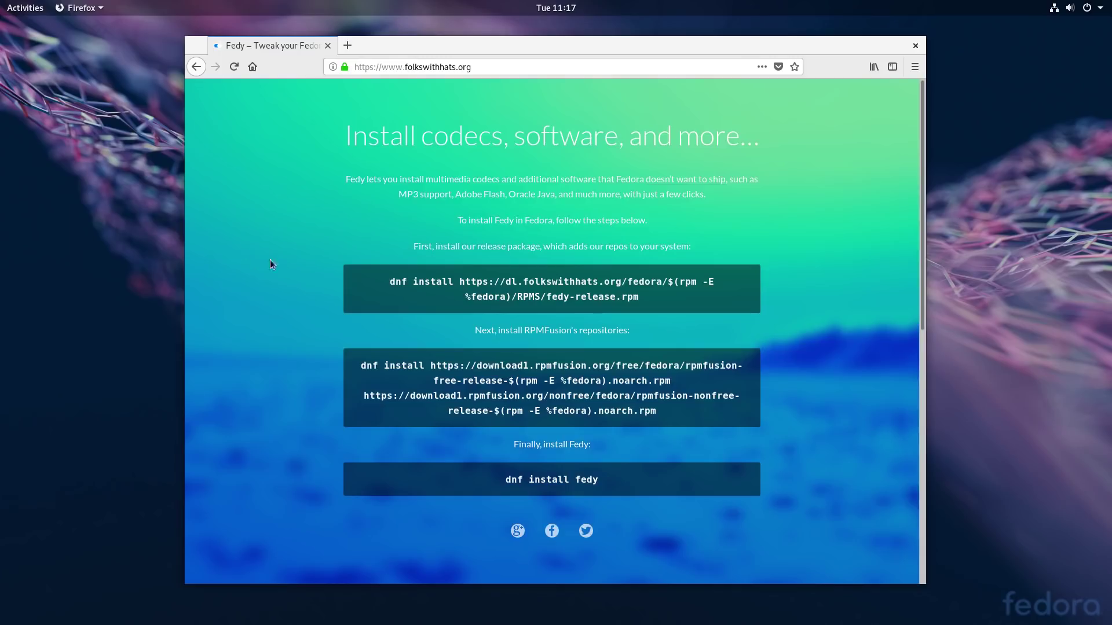
scroll(316, 344, "down", 8)
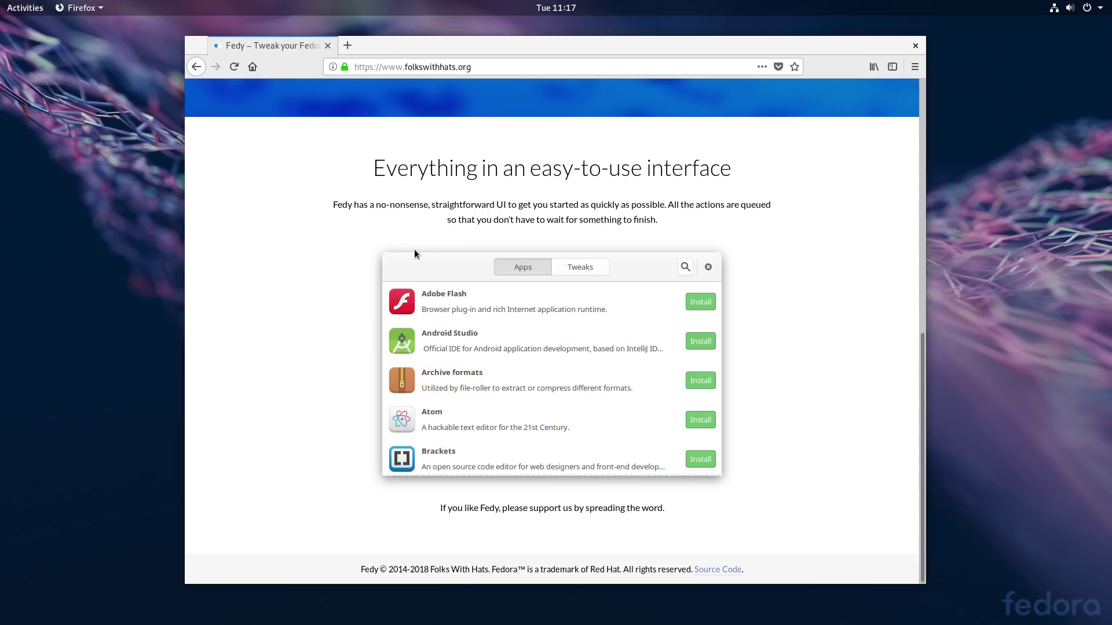
Step: Launch GNOME Software and open Software Repositories from its app menu
left_click(22, 9)
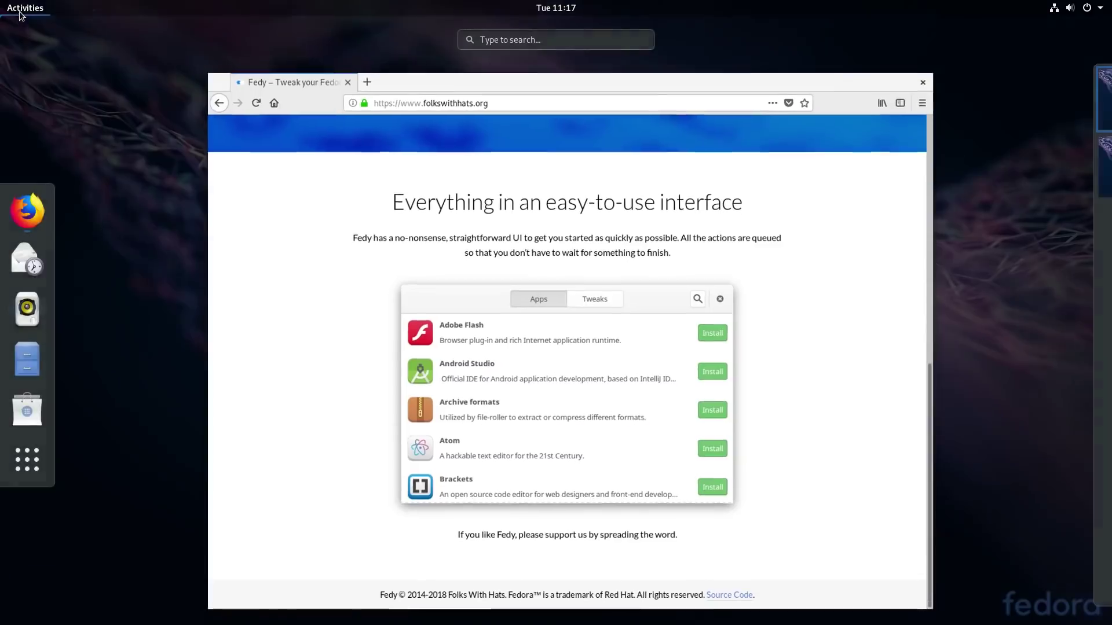
left_click(38, 421)
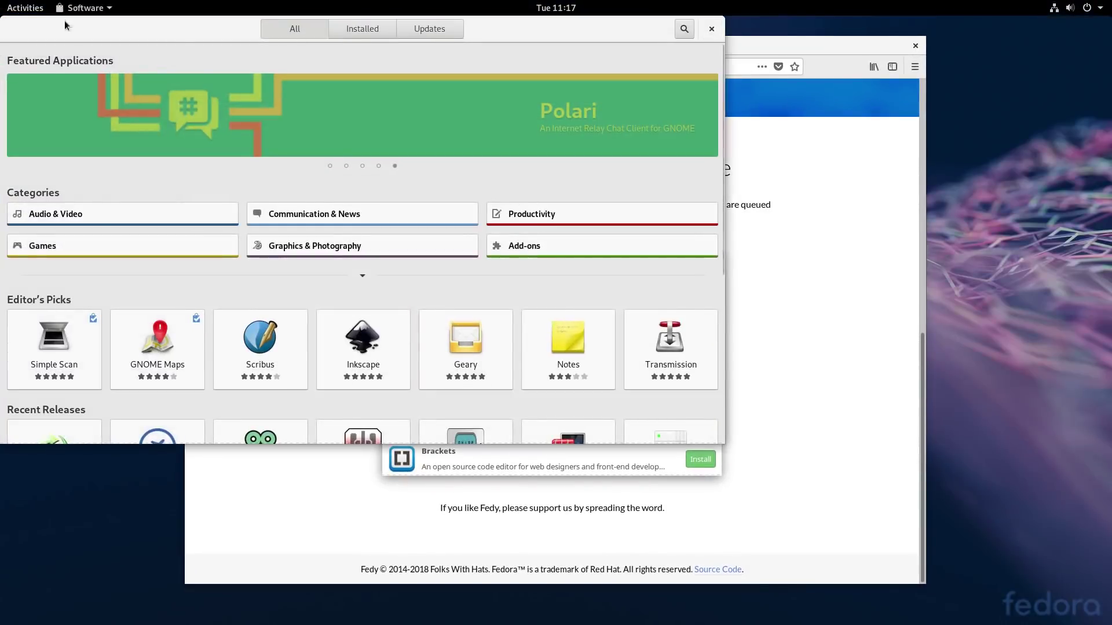
left_click(86, 8)
left_click(130, 40)
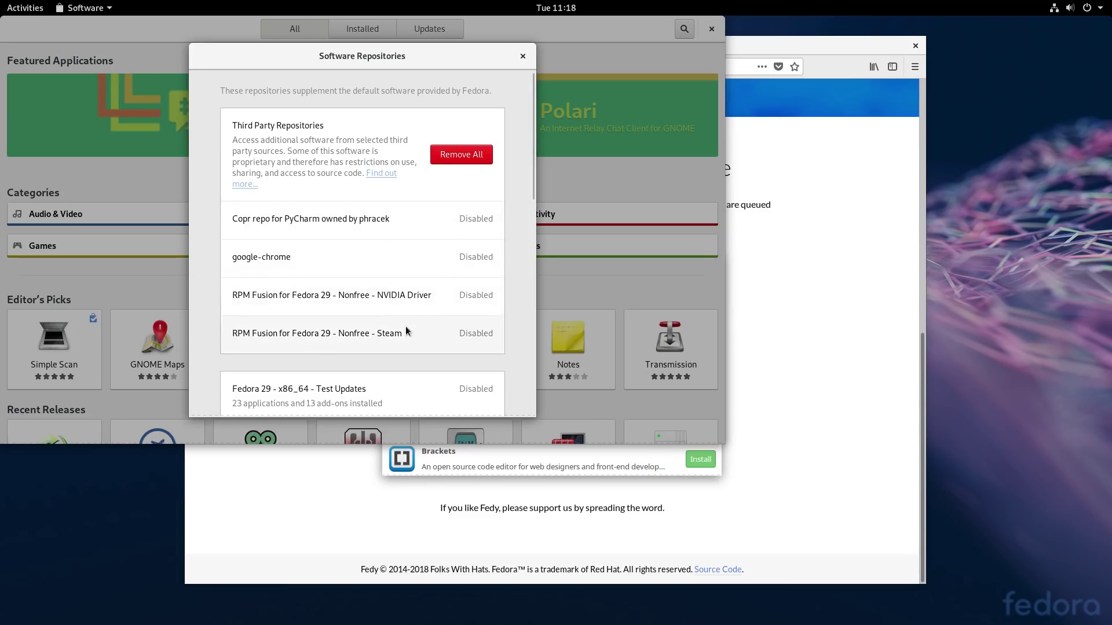
Step: Scroll through the enabled and disabled repositories, then close the dialog and Software
scroll(394, 313, "down", 6)
scroll(393, 316, "down", 5)
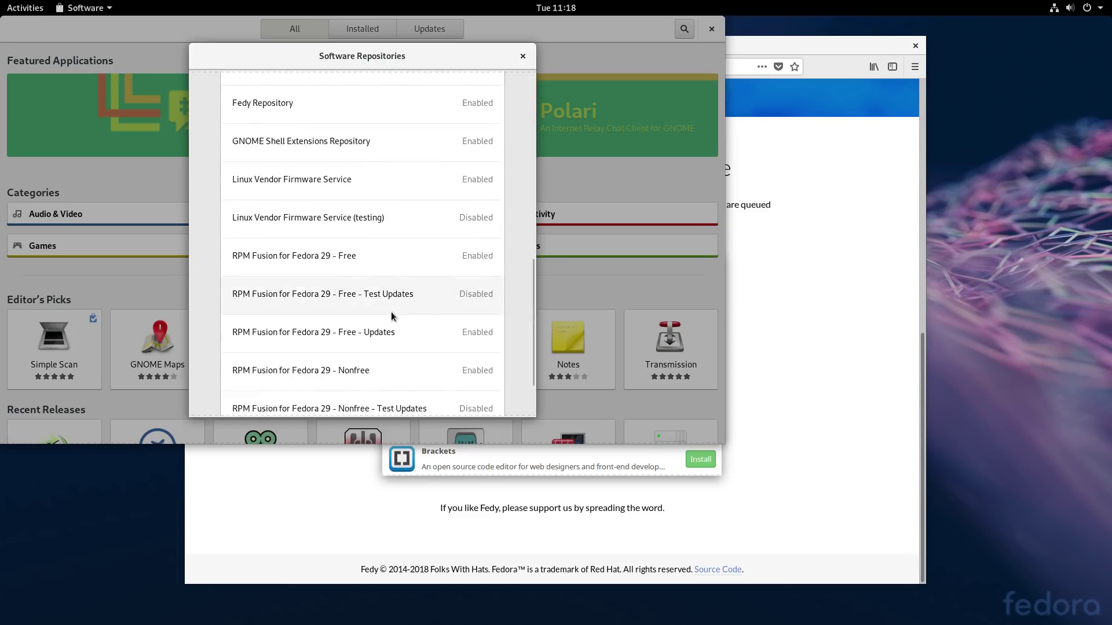
scroll(350, 329, "up", 10)
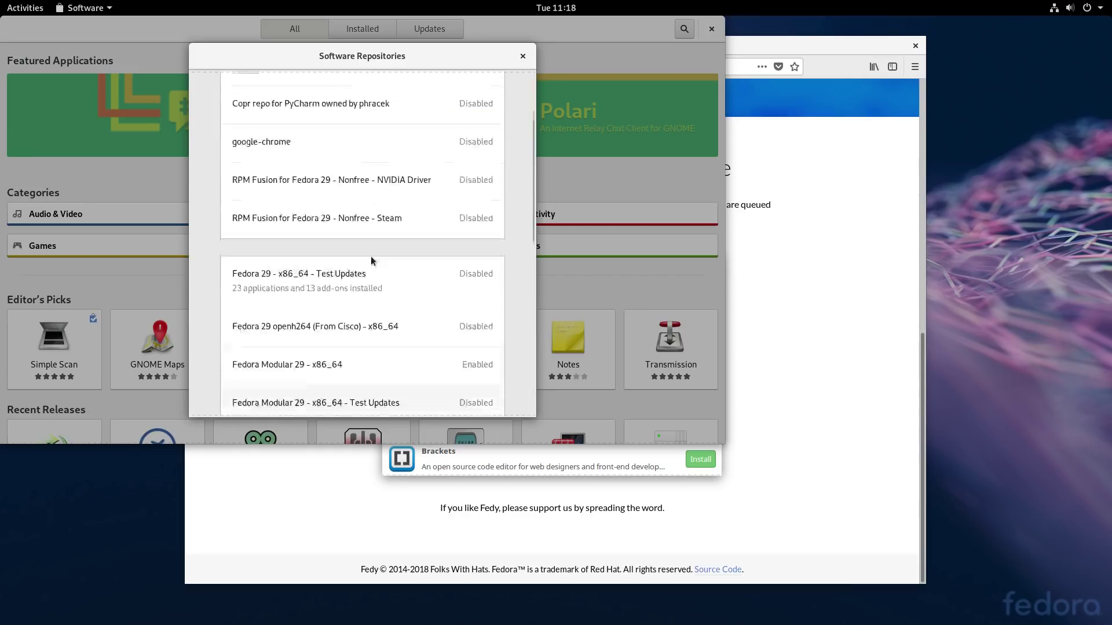
left_click(523, 56)
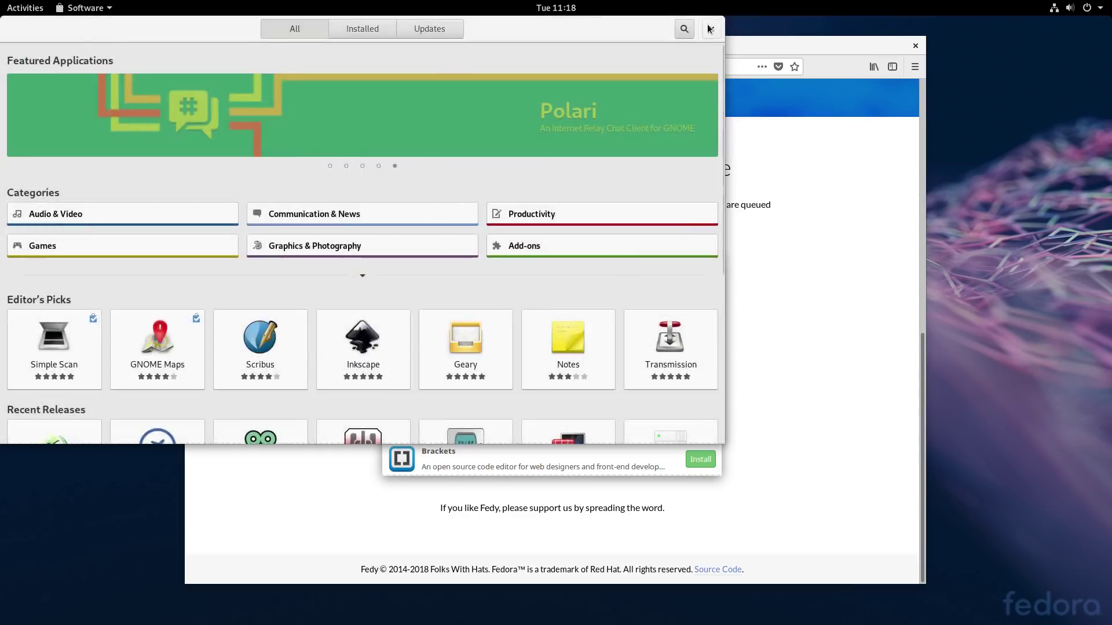
left_click(711, 29)
Step: Review the Fedy page's dnf install commands and shift the browser window slightly left
scroll(505, 335, "up", 10)
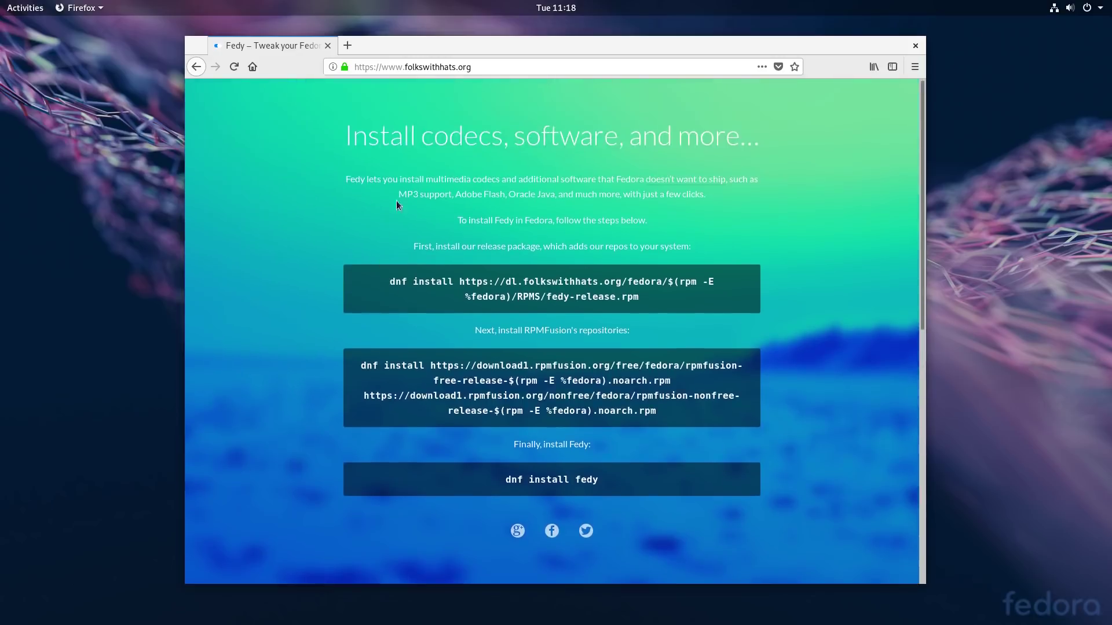
scroll(397, 205, "down", 8)
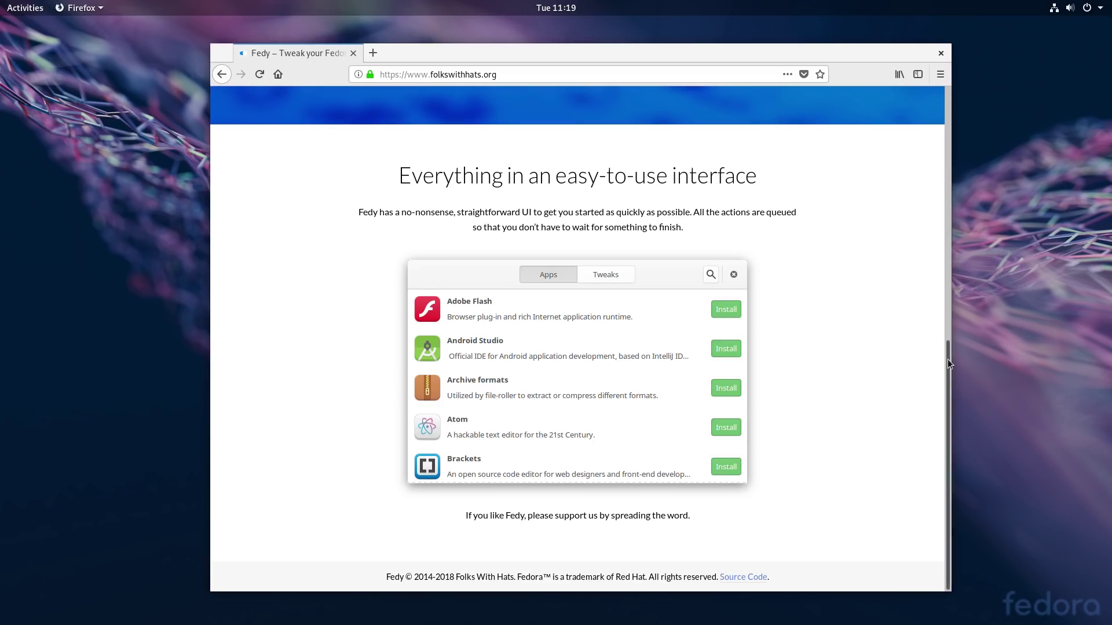
left_click_drag(947, 359, 913, 85)
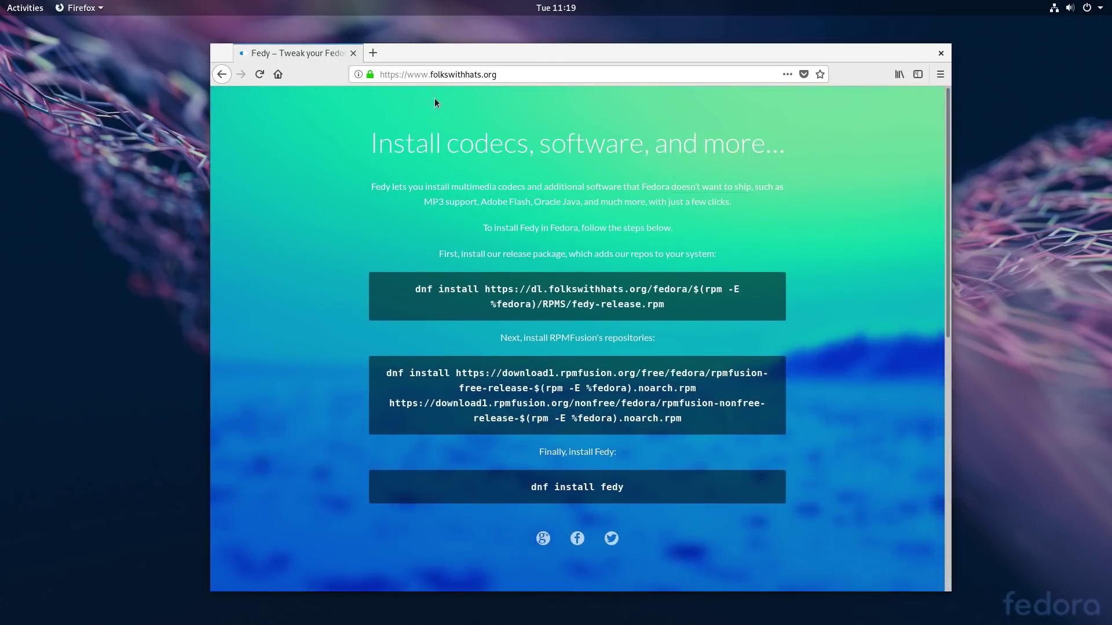
left_click_drag(553, 55, 511, 59)
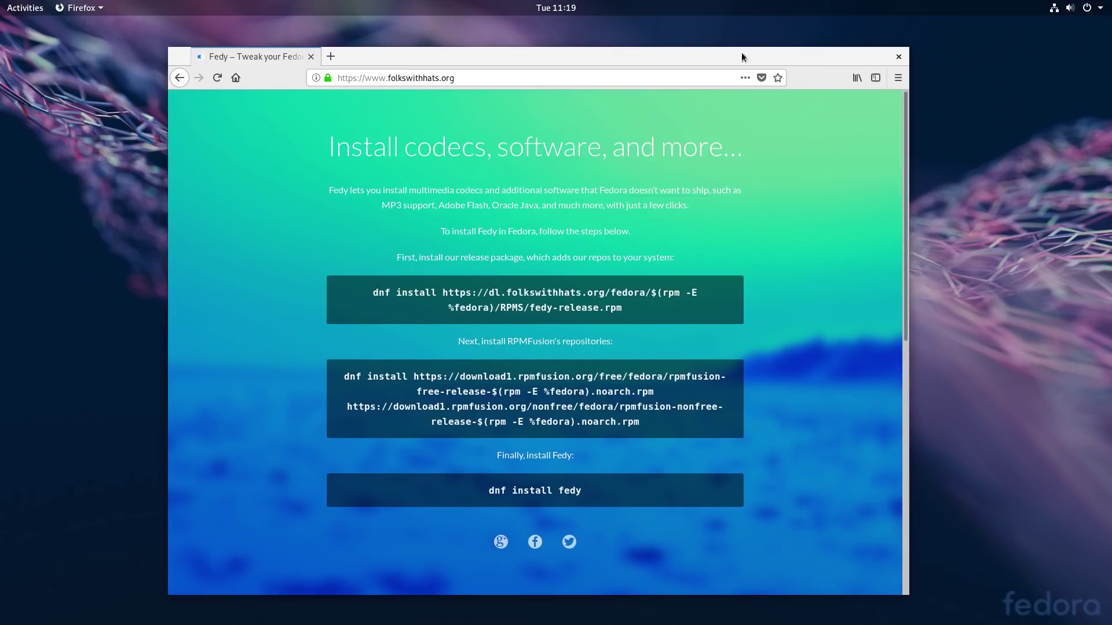
Step: Close Firefox and sign back in with the account password
left_click(896, 59)
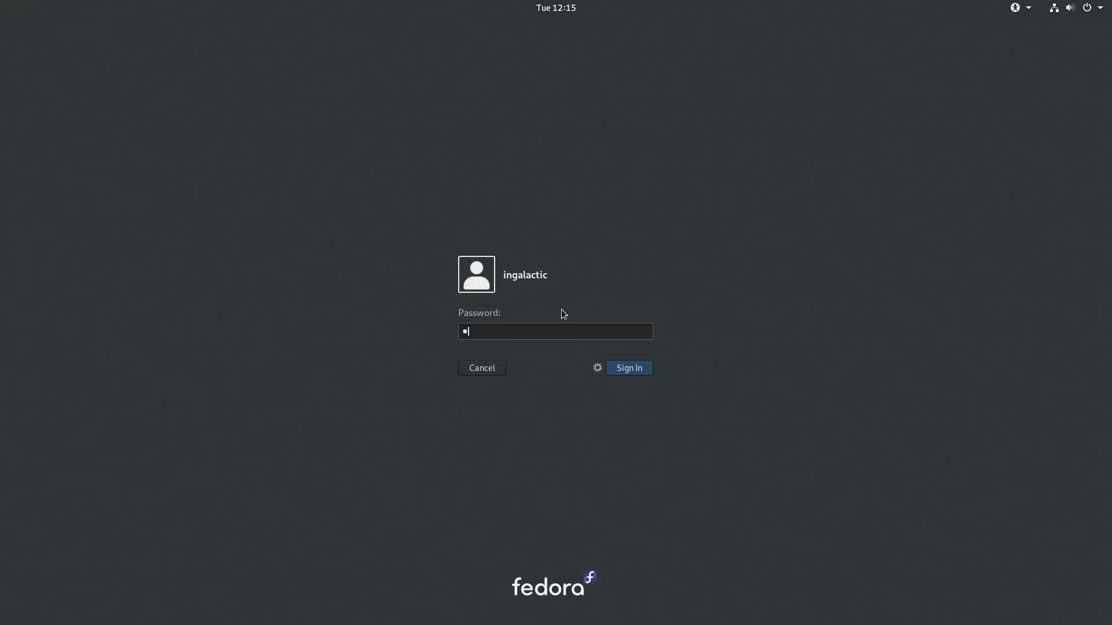
type("*****")
key("Return")
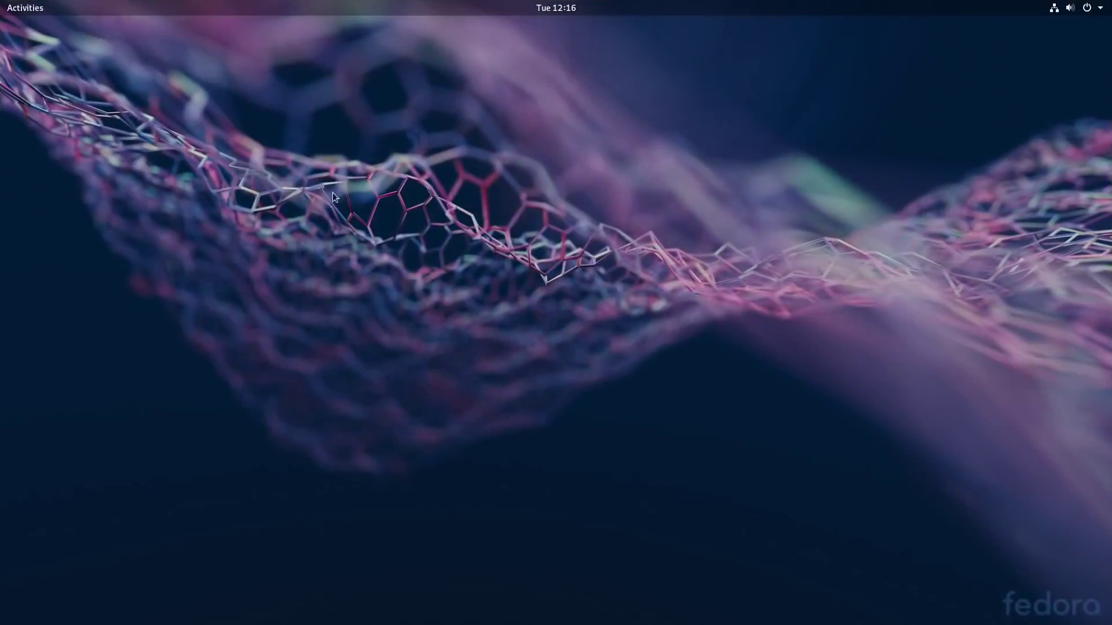
Step: Launch GNOME Software, browse the Converseen details page, and go back to the overview
left_click(34, 13)
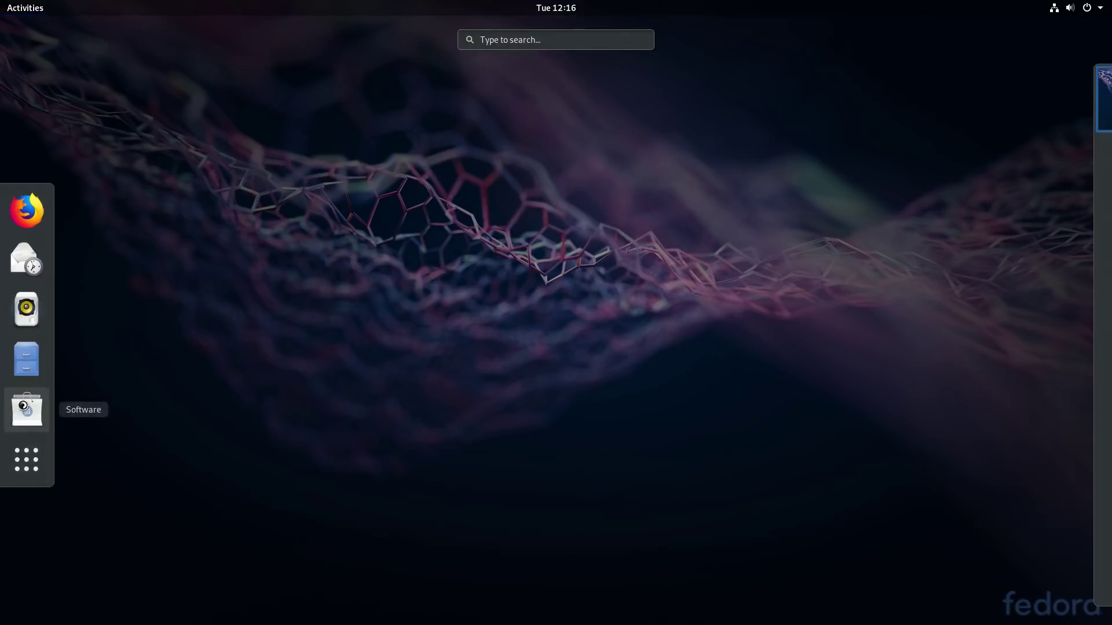
left_click(27, 410)
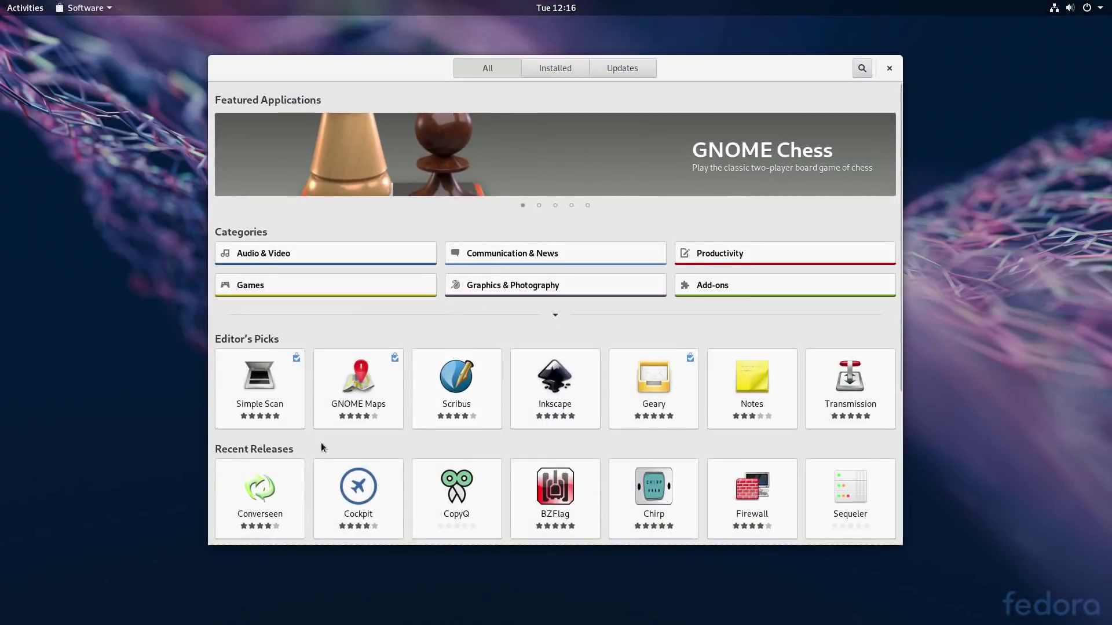
scroll(330, 438, "down", 3)
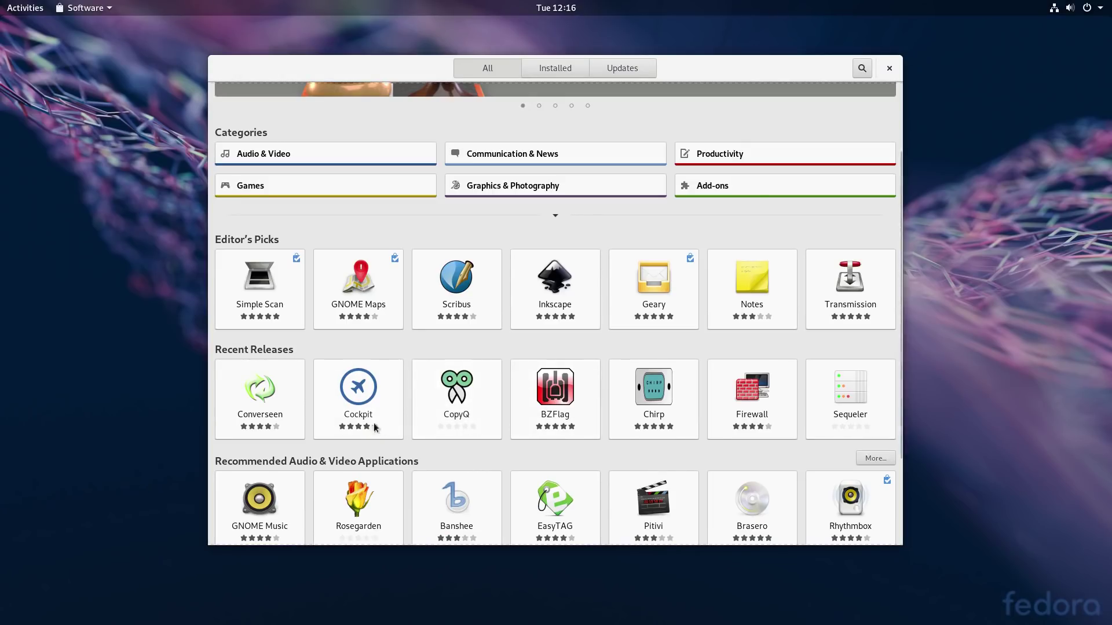
left_click(274, 407)
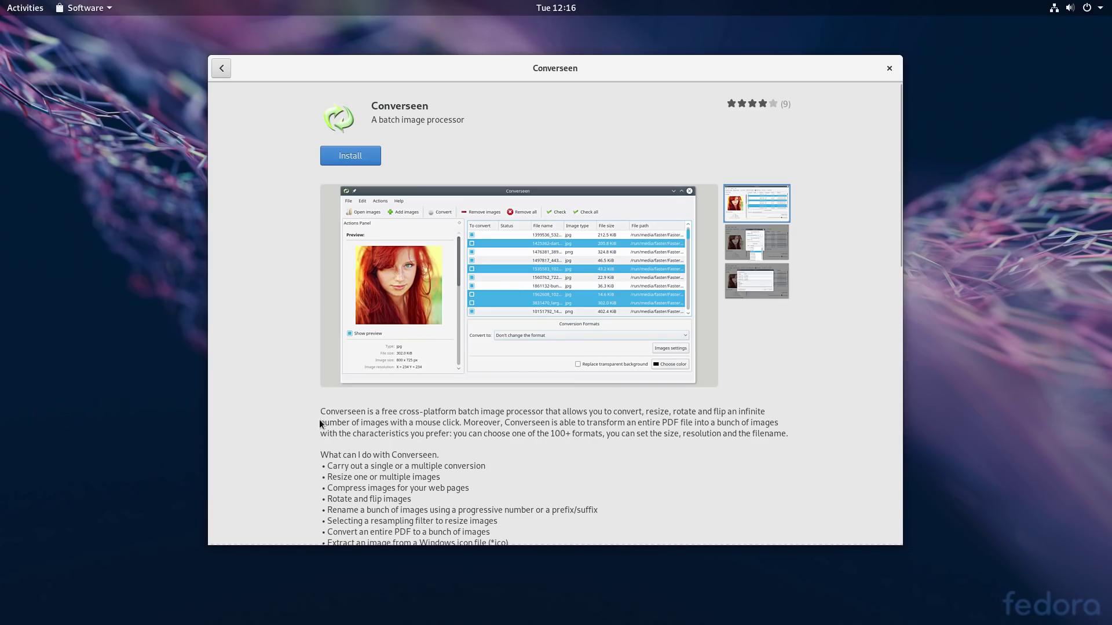
scroll(321, 425, "down", 5)
scroll(321, 424, "up", 5)
left_click(221, 68)
Step: Open Pitivi's details, start installing it, and return to the store overview
scroll(666, 392, "down", 2)
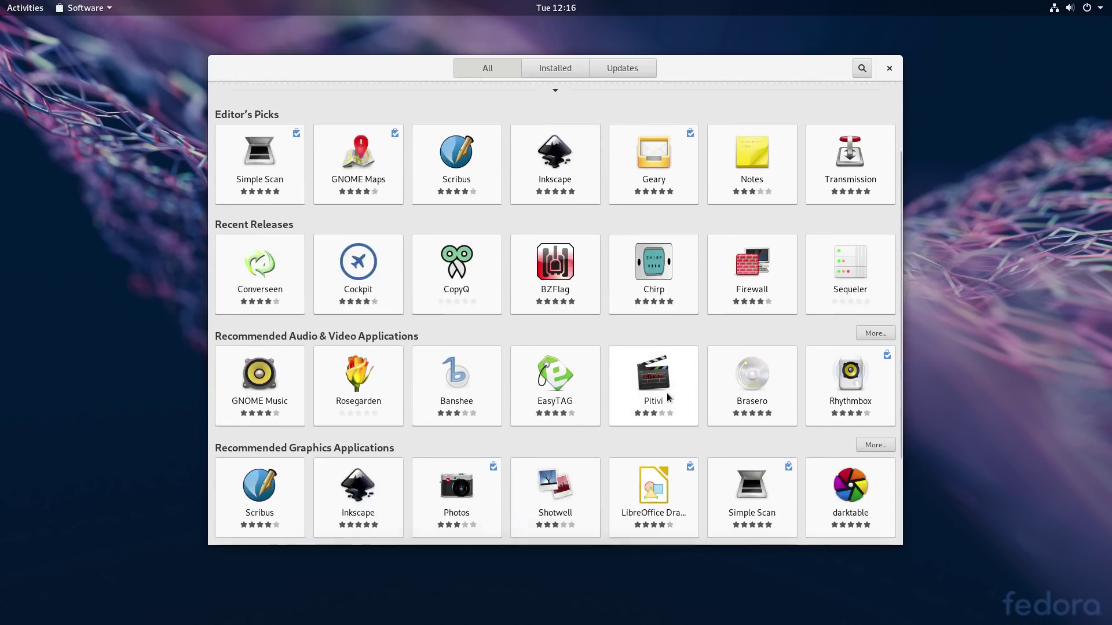
left_click(651, 380)
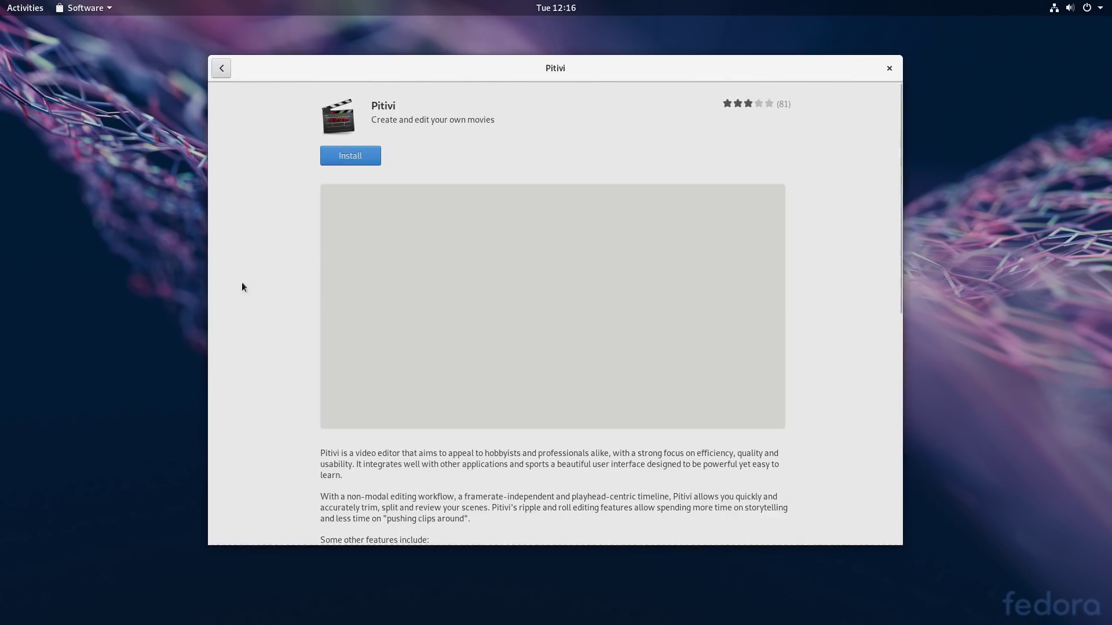
scroll(316, 346, "down", 6)
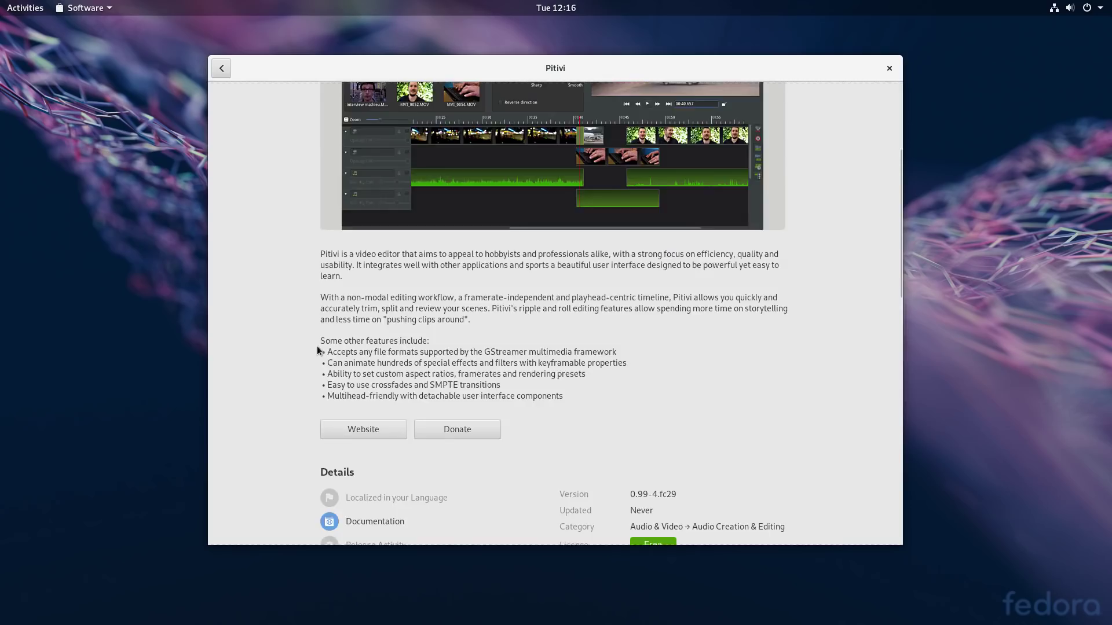
scroll(319, 349, "down", 10)
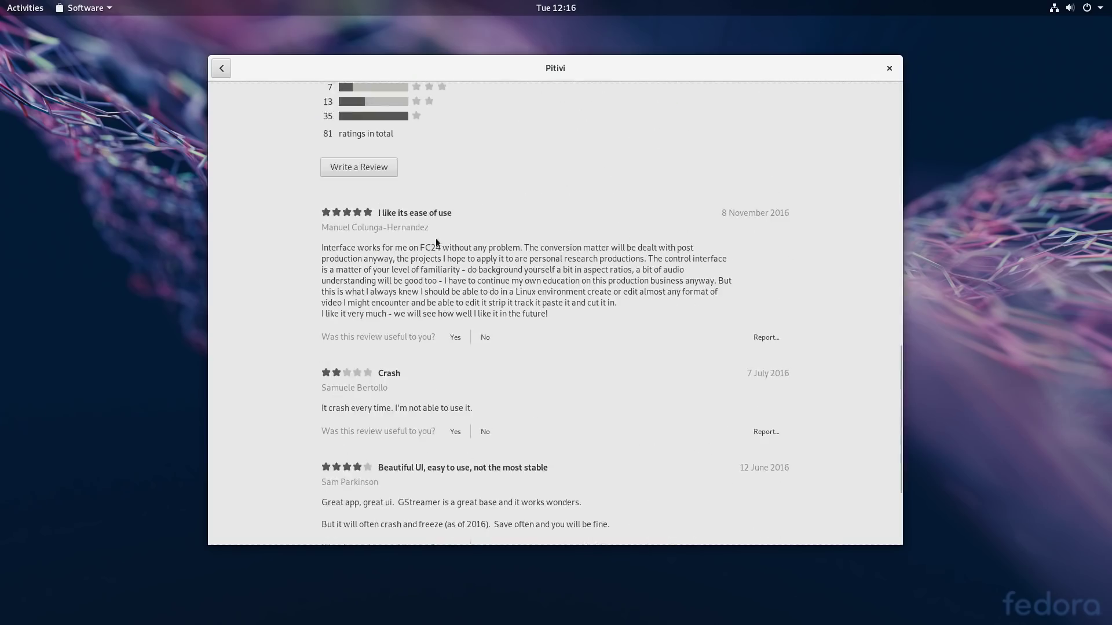
scroll(268, 353, "down", 3)
scroll(269, 362, "up", 18)
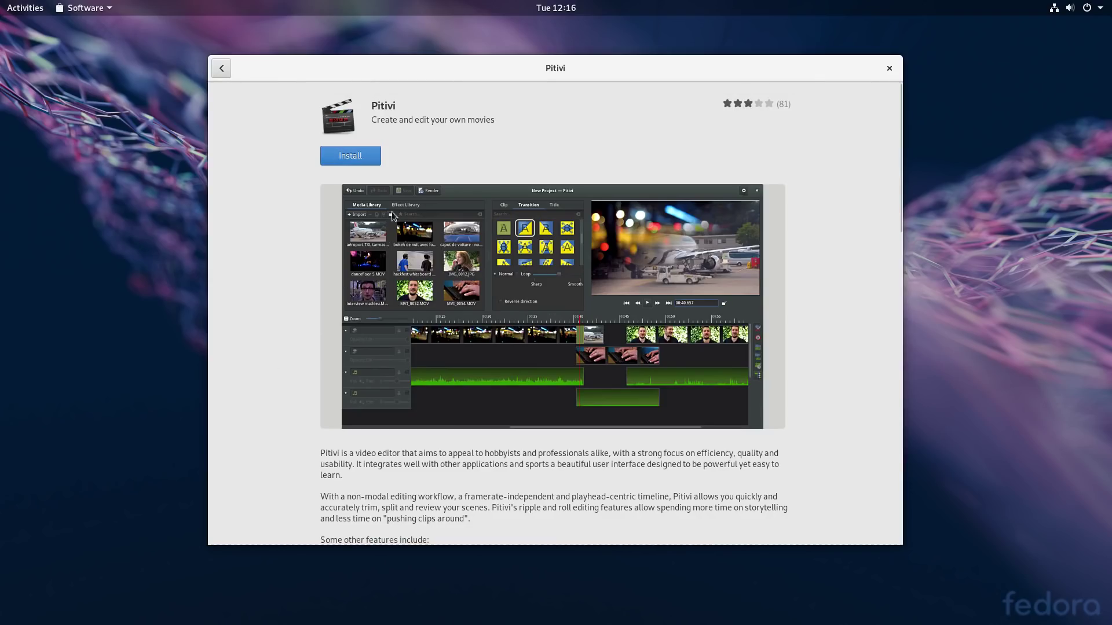
left_click(355, 153)
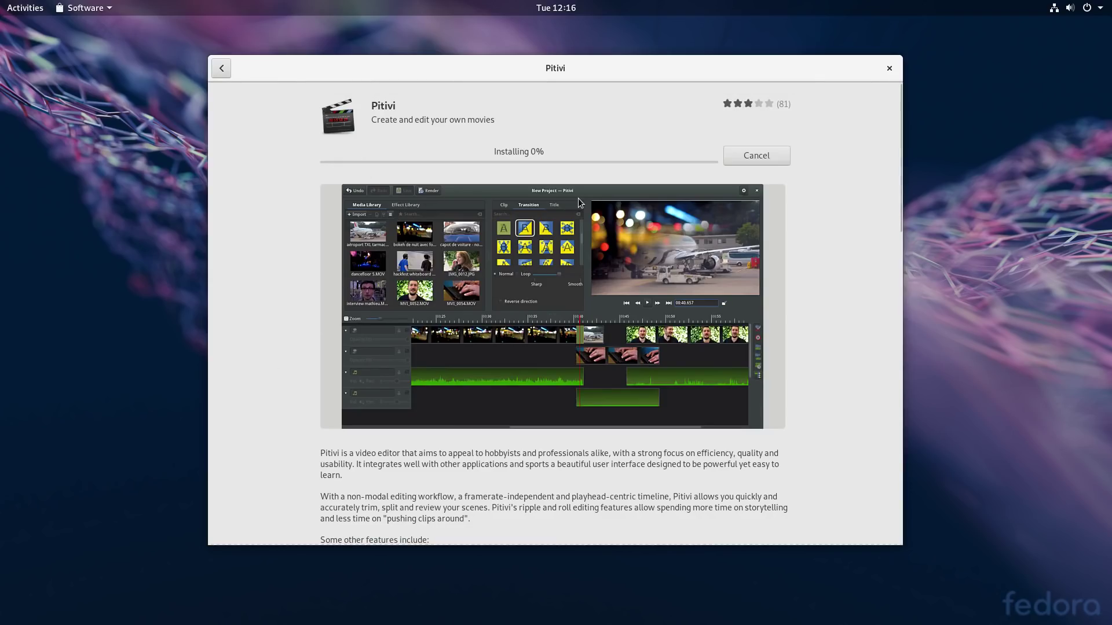
left_click(221, 69)
scroll(514, 338, "up", 5)
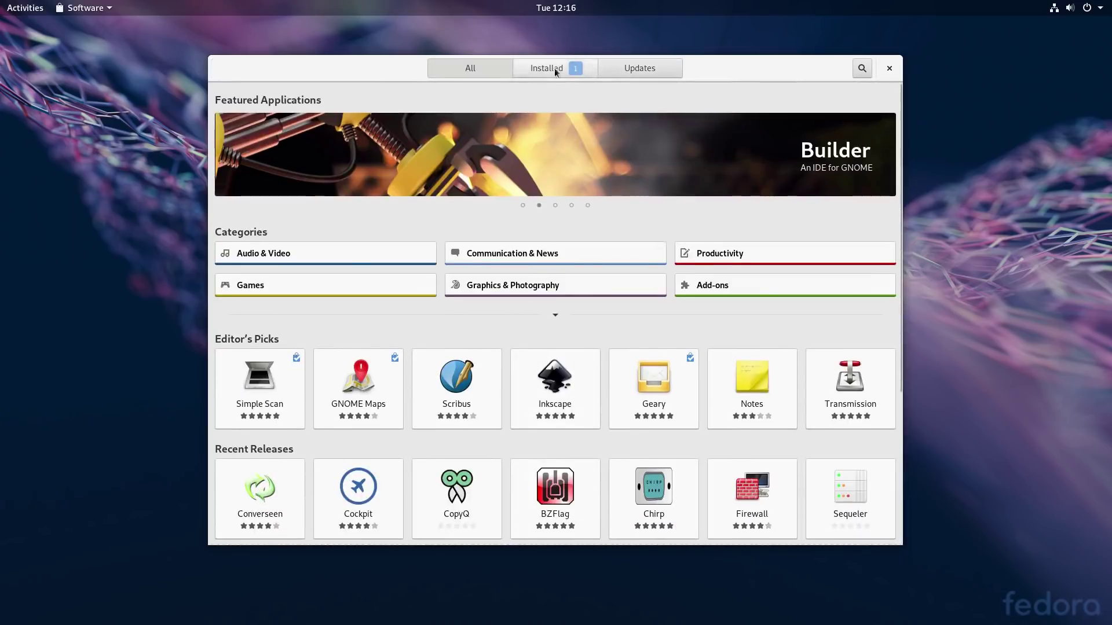
Step: Check Software's Installed and Updates lists, then launch Settings from the applications grid
left_click(574, 68)
left_click(616, 68)
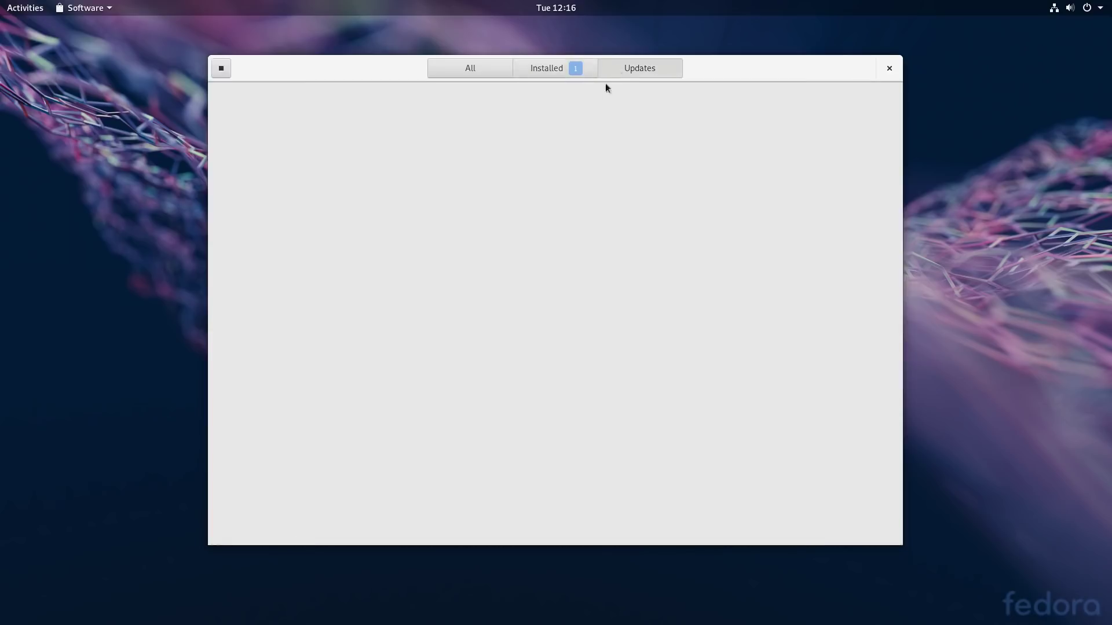
key("super+a")
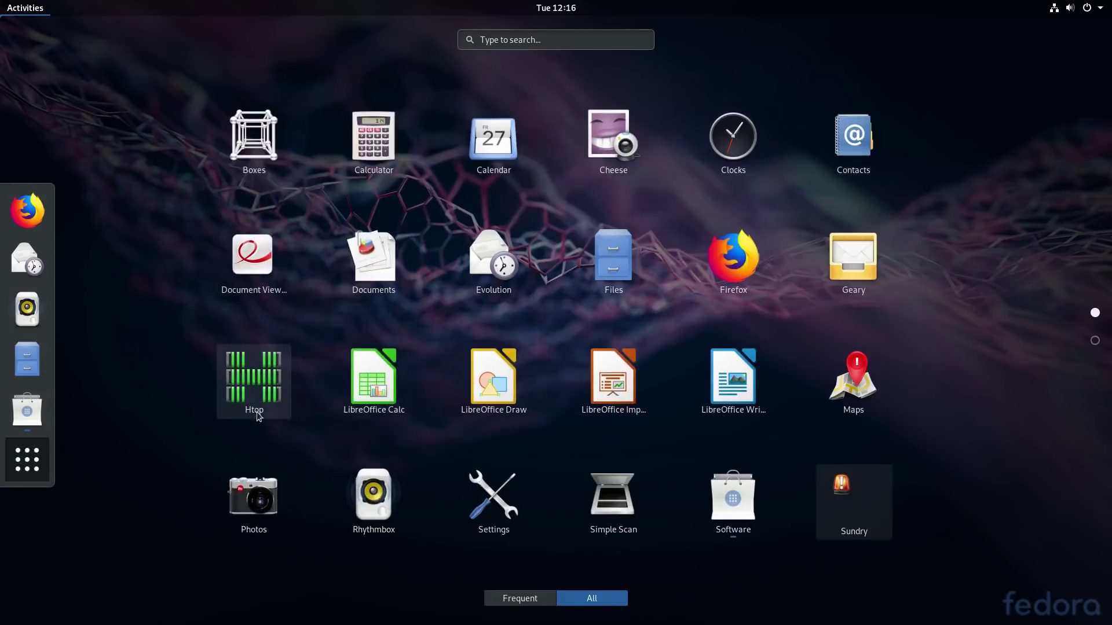
scroll(876, 315, "down", 1)
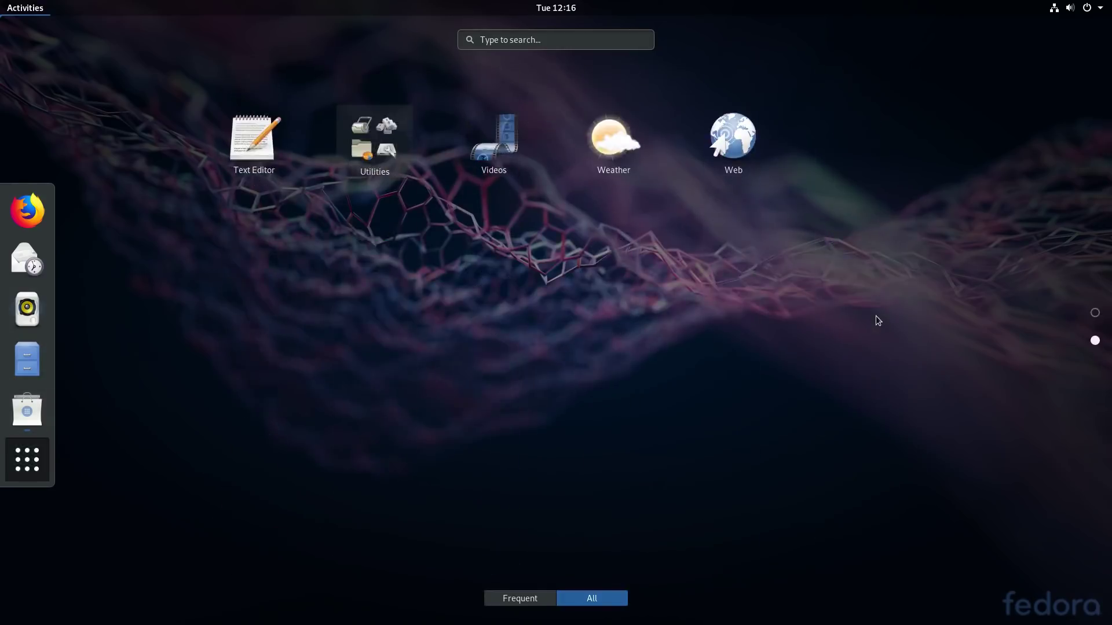
scroll(686, 358, "up", 1)
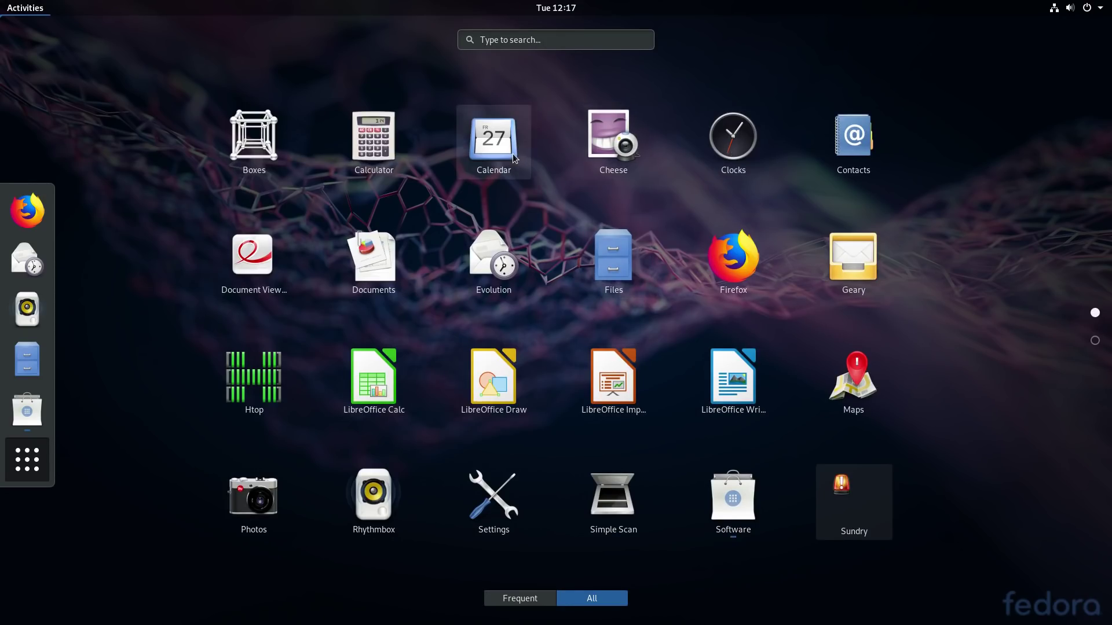
left_click(493, 495)
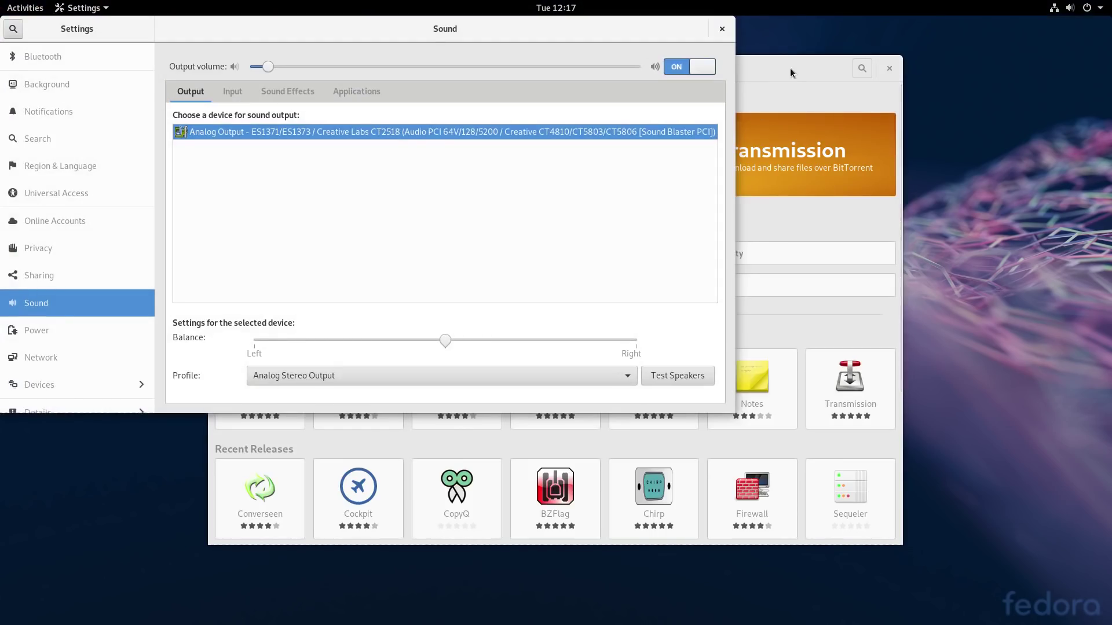
Step: Show the Settings Details About page (Fedora 29, GNOME 3.30.1, 64-bit) and dismiss the Pitivi installed notice
left_click(790, 67)
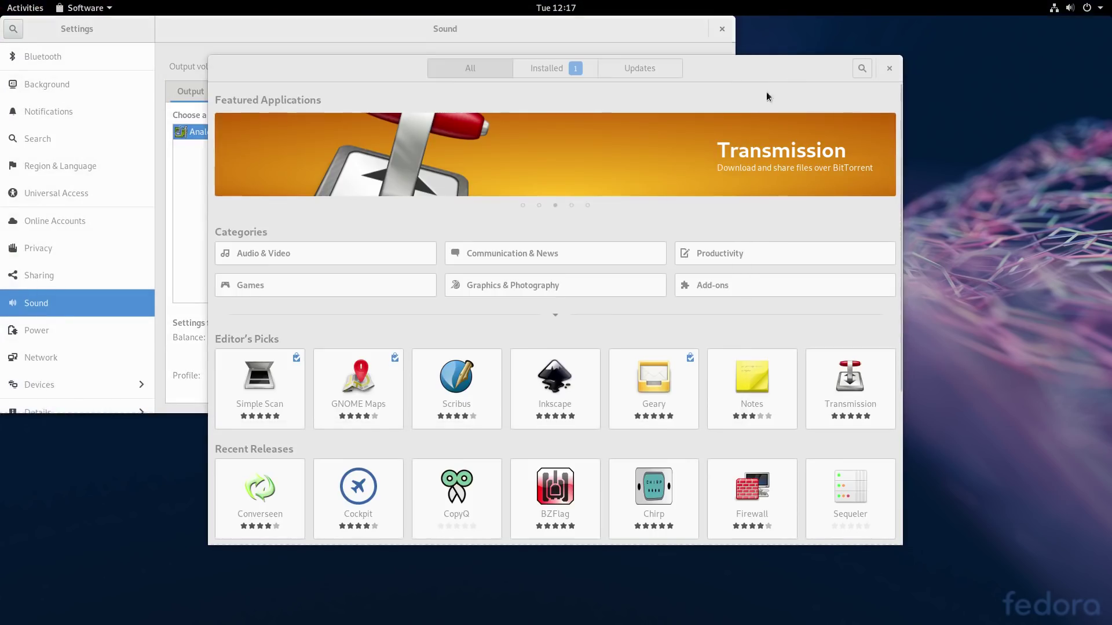
left_click(255, 36)
scroll(77, 308, "down", 1)
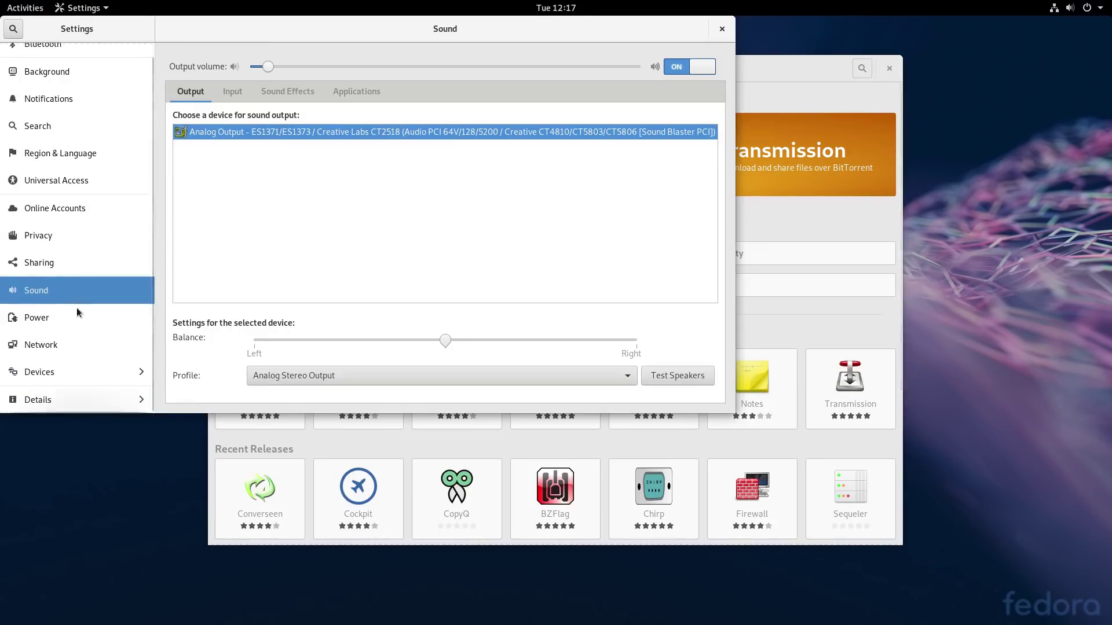
left_click(76, 398)
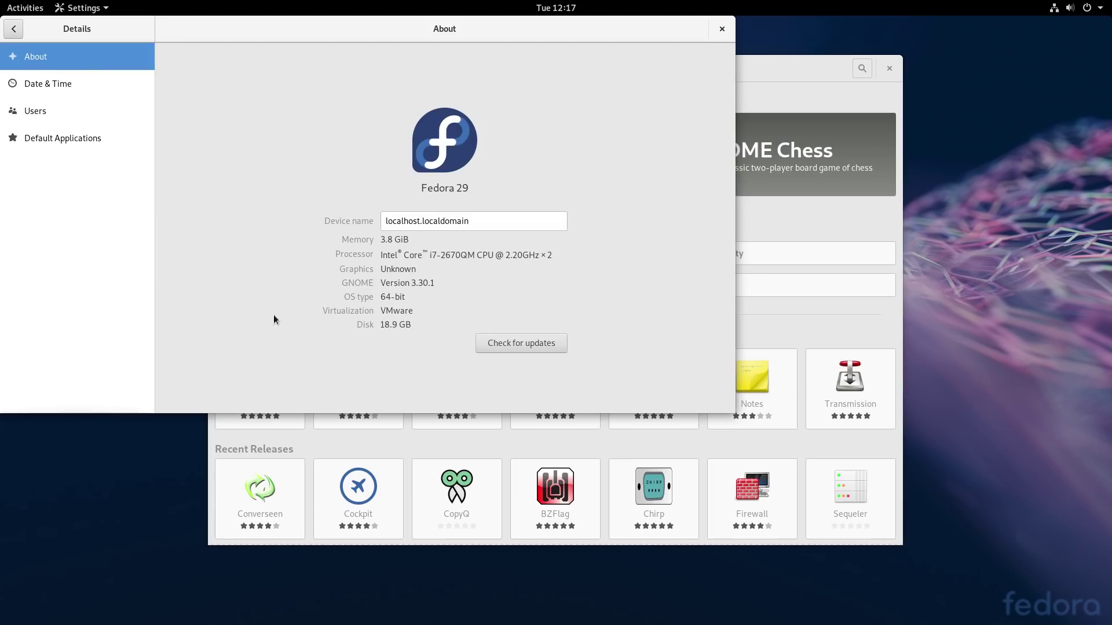
mouse_move(524, 40)
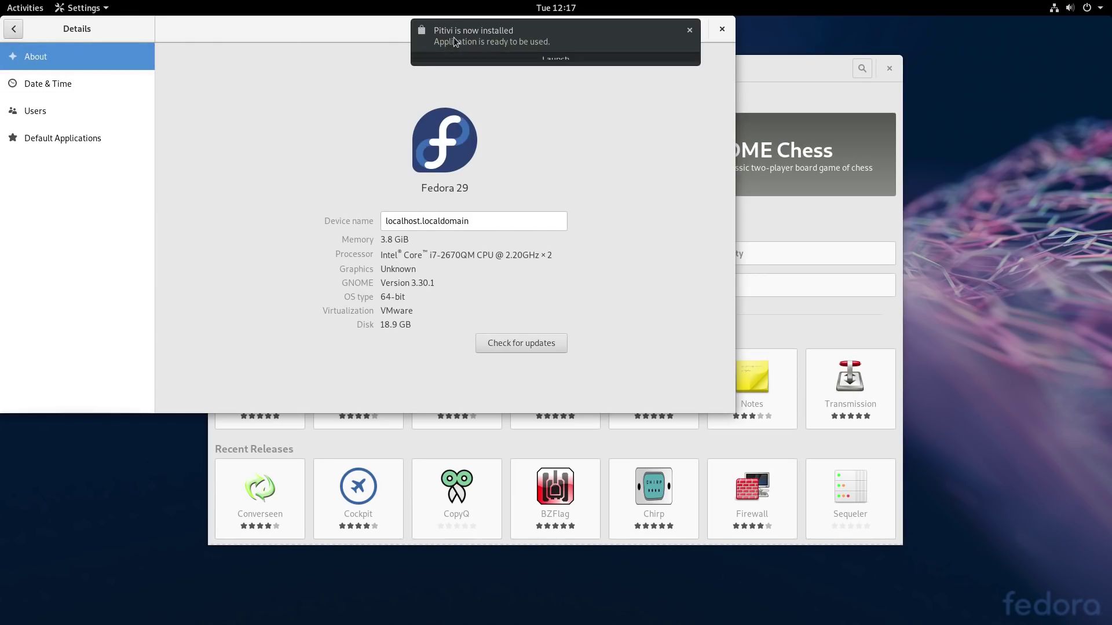
left_click(591, 67)
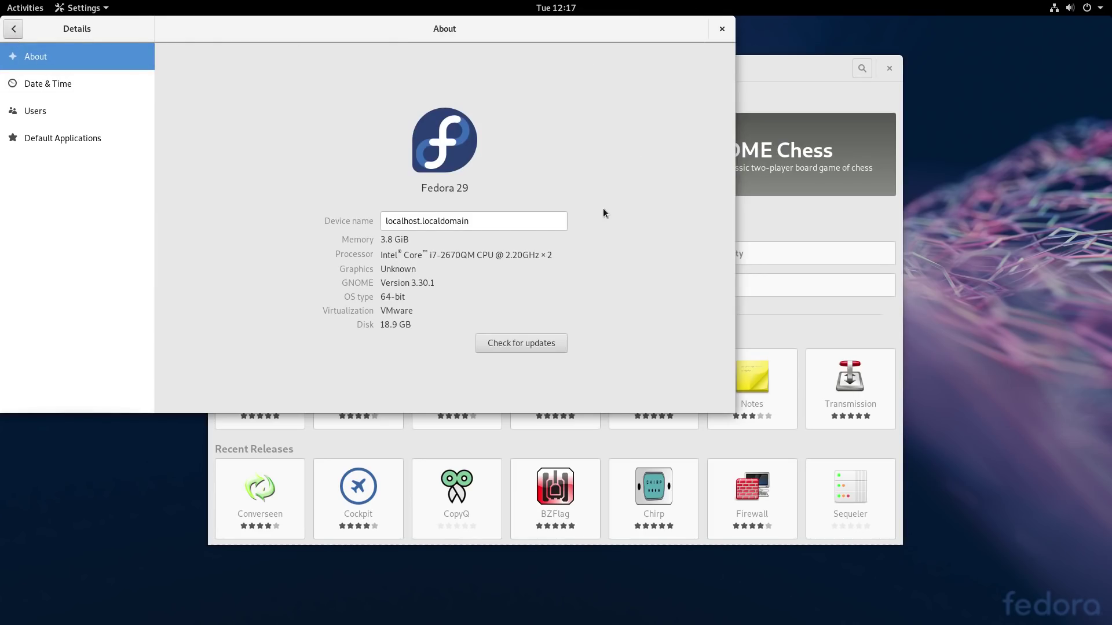